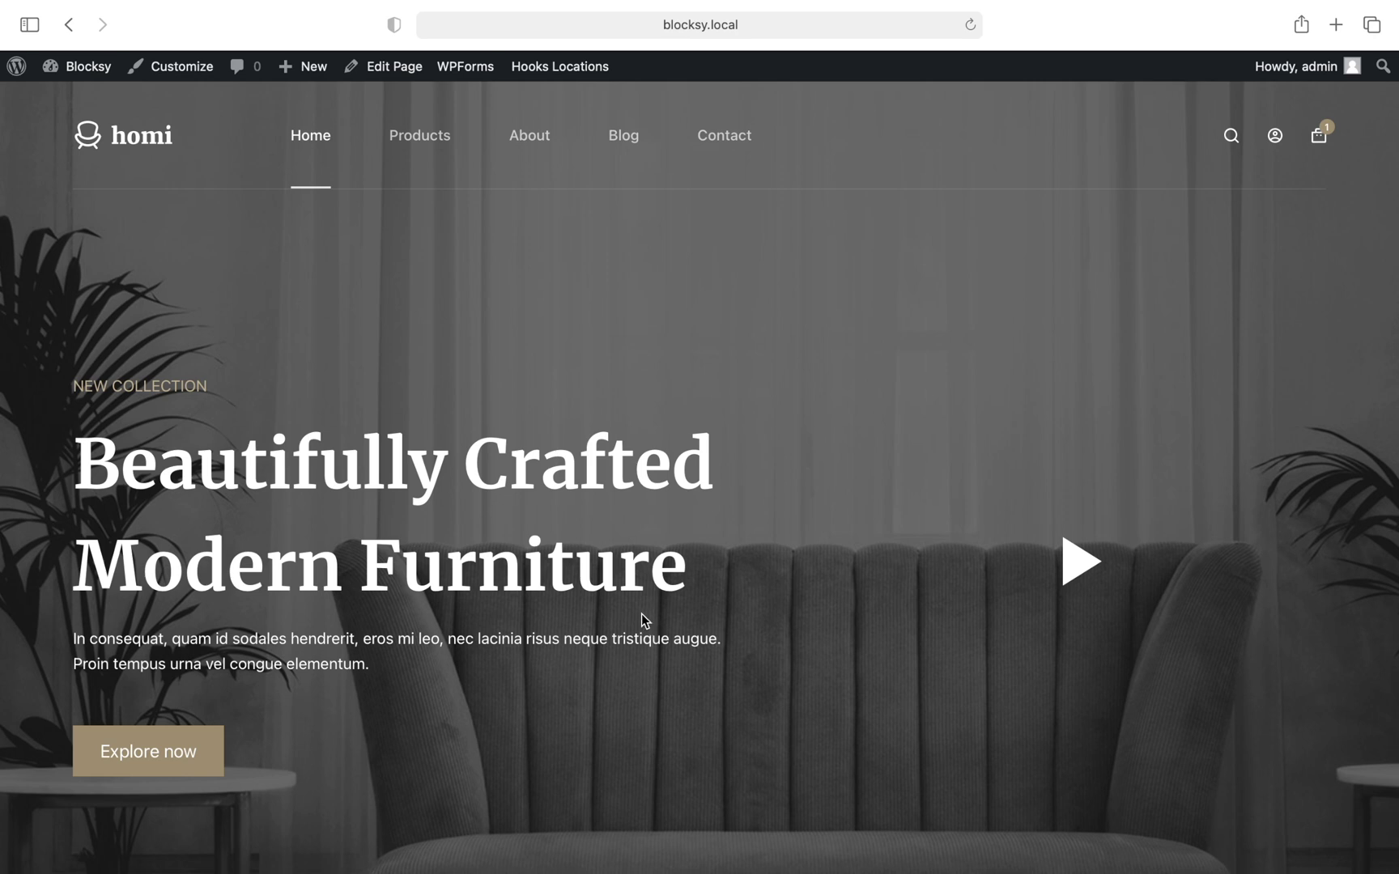
Open the Blocksy theme Customizer from the front-end admin bar.
{"action": "left_click", "coordinate": [186, 81]}
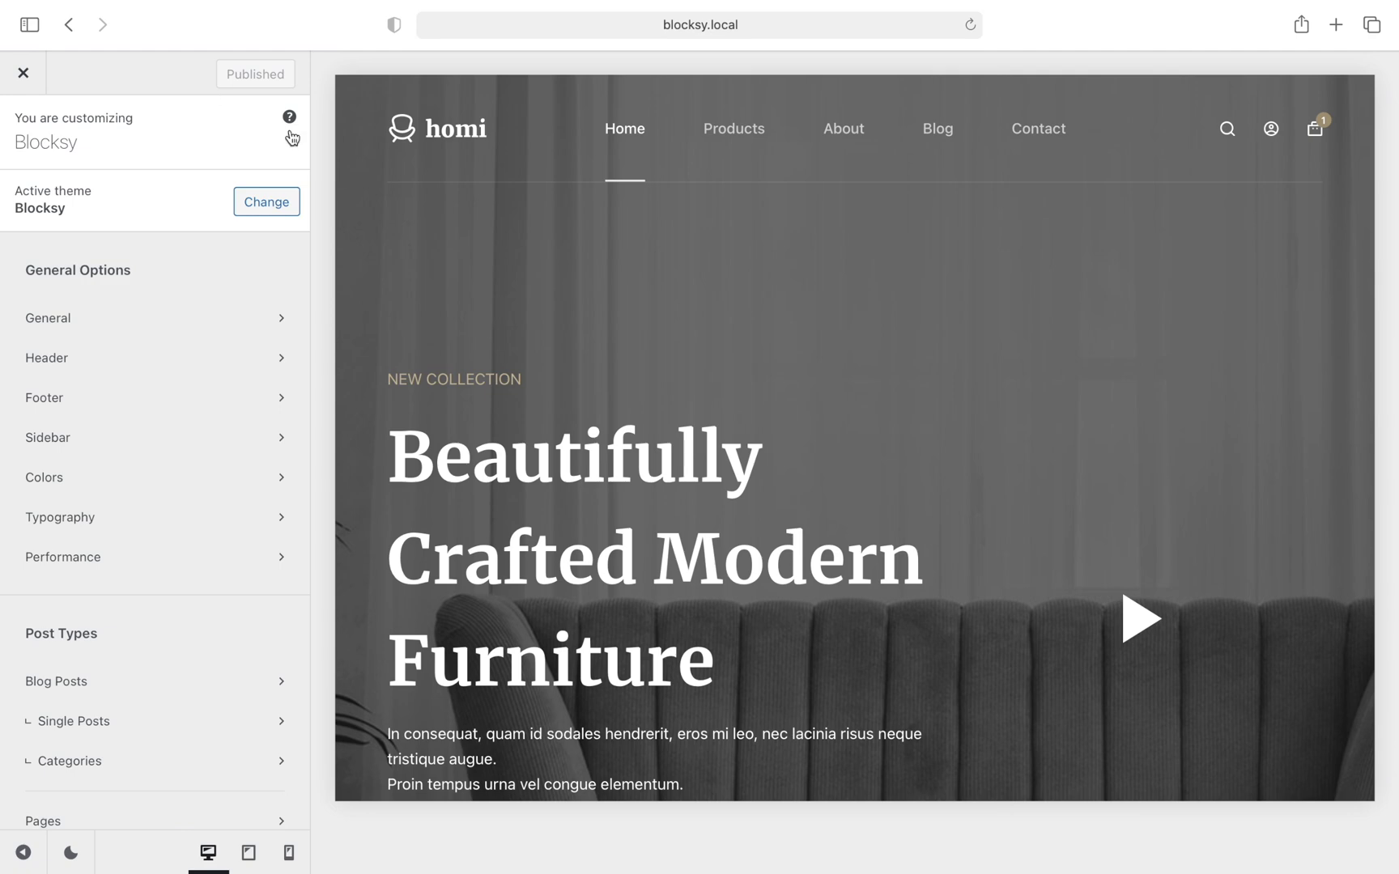
Preview the About page and set Post Types > Pages to Right Sidebar, checking Single Posts.
{"action": "left_click", "coordinate": [831, 143]}
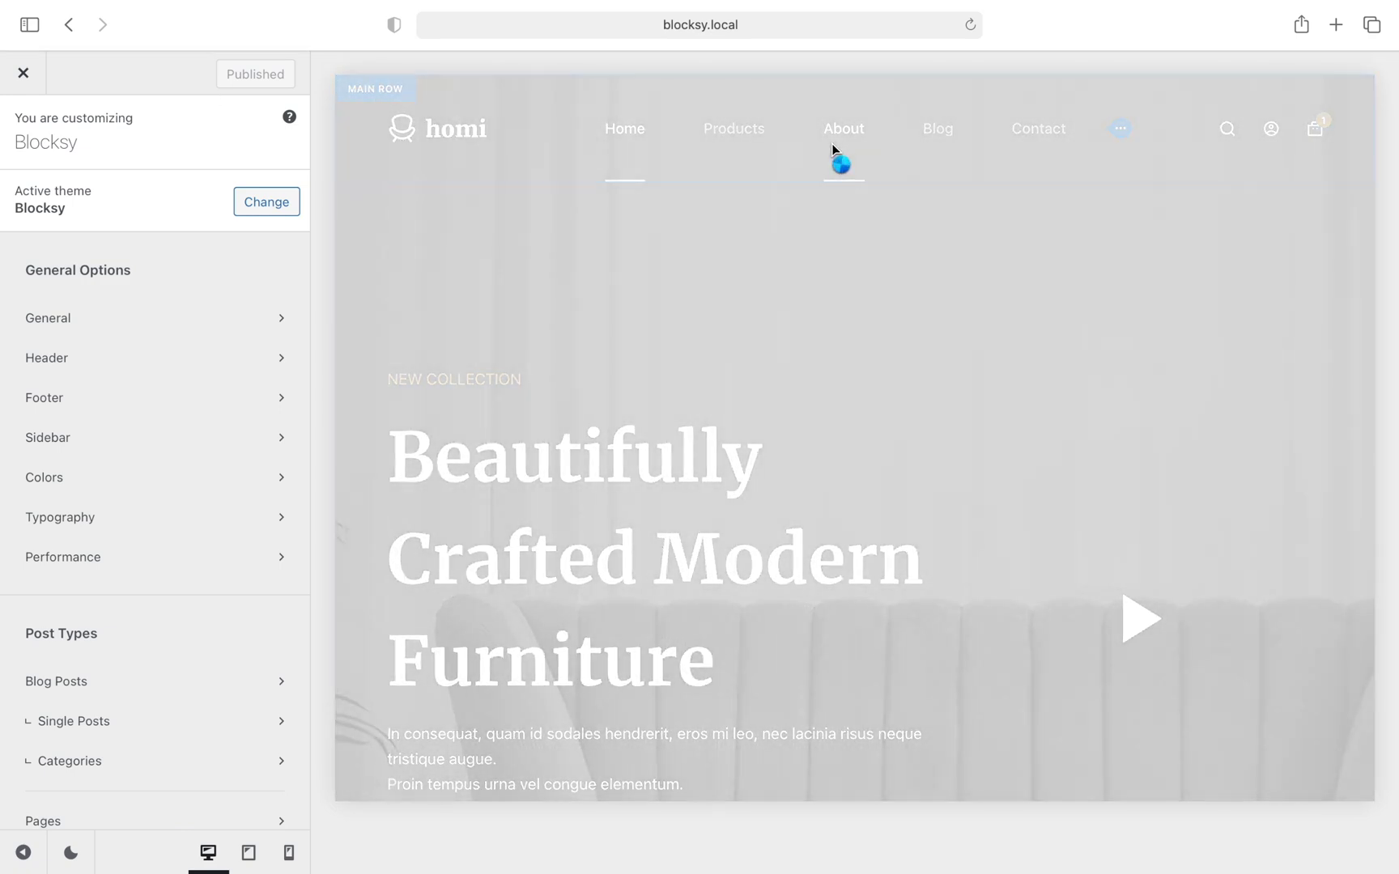
{"action": "scroll", "coordinate": [275, 696], "scroll_direction": "down", "scroll_amount": 3}
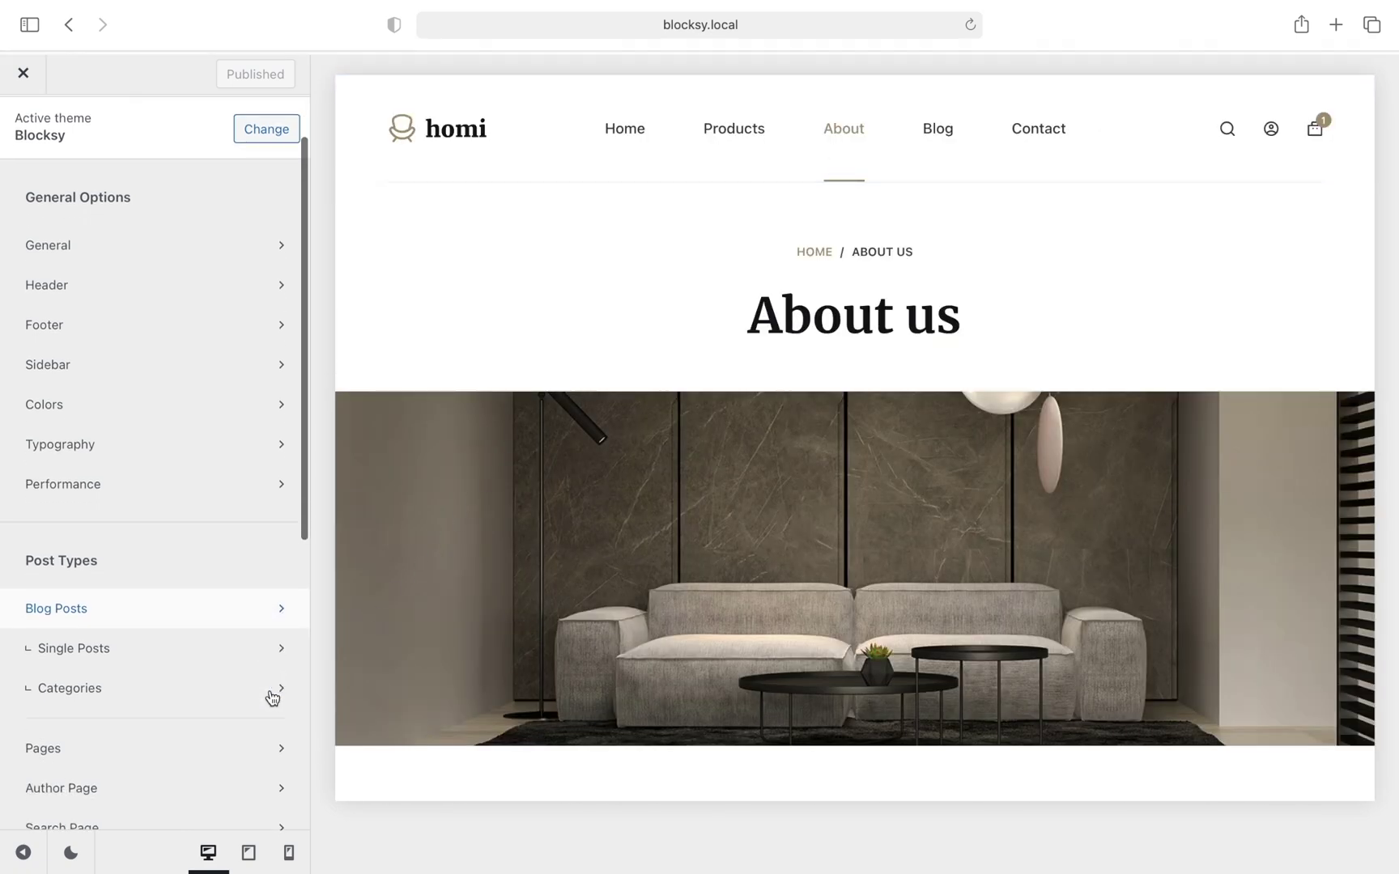
{"action": "left_click", "coordinate": [242, 714]}
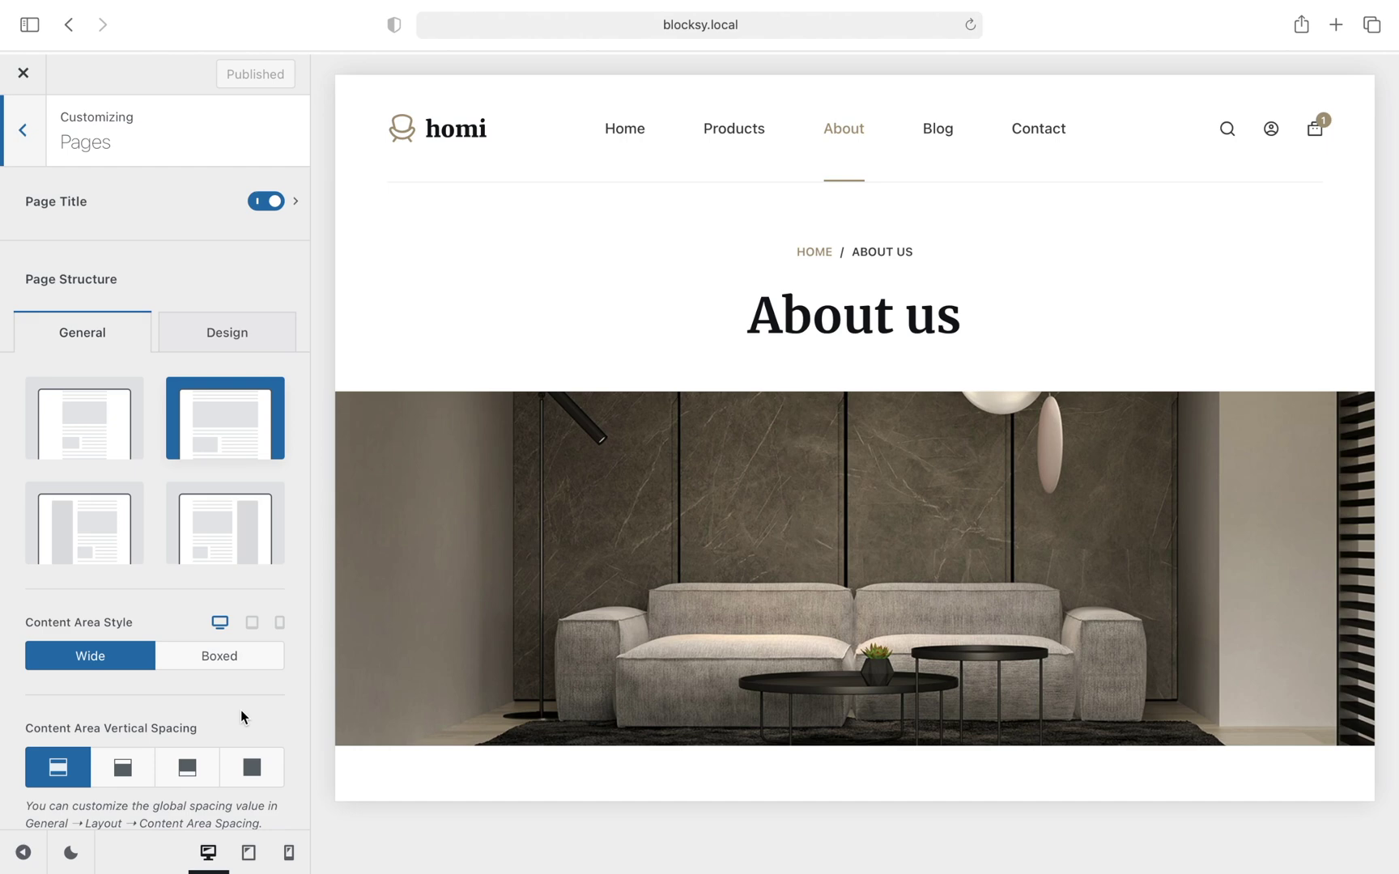
{"action": "left_click", "coordinate": [274, 565]}
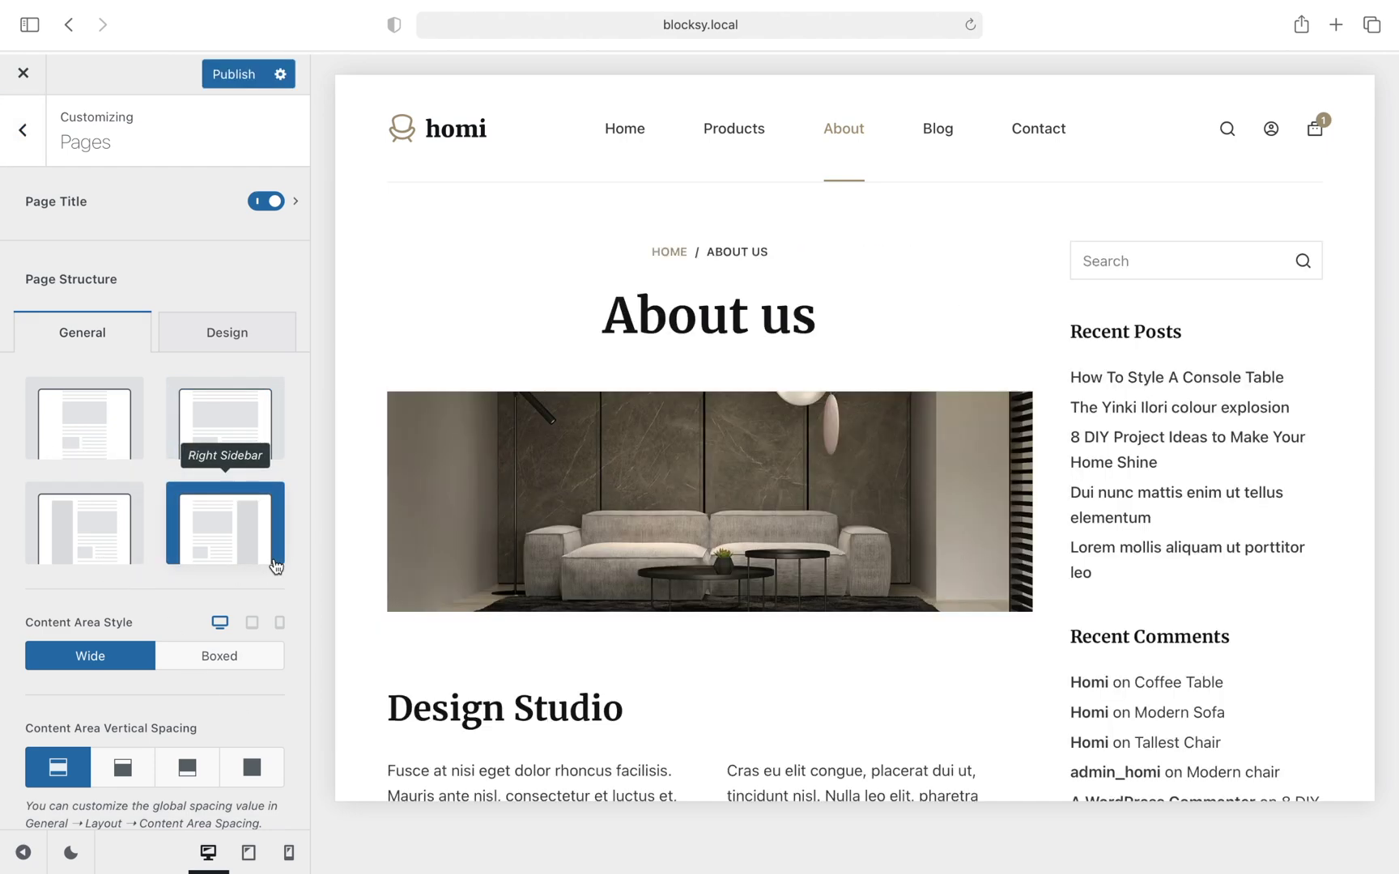
{"action": "left_click", "coordinate": [25, 134]}
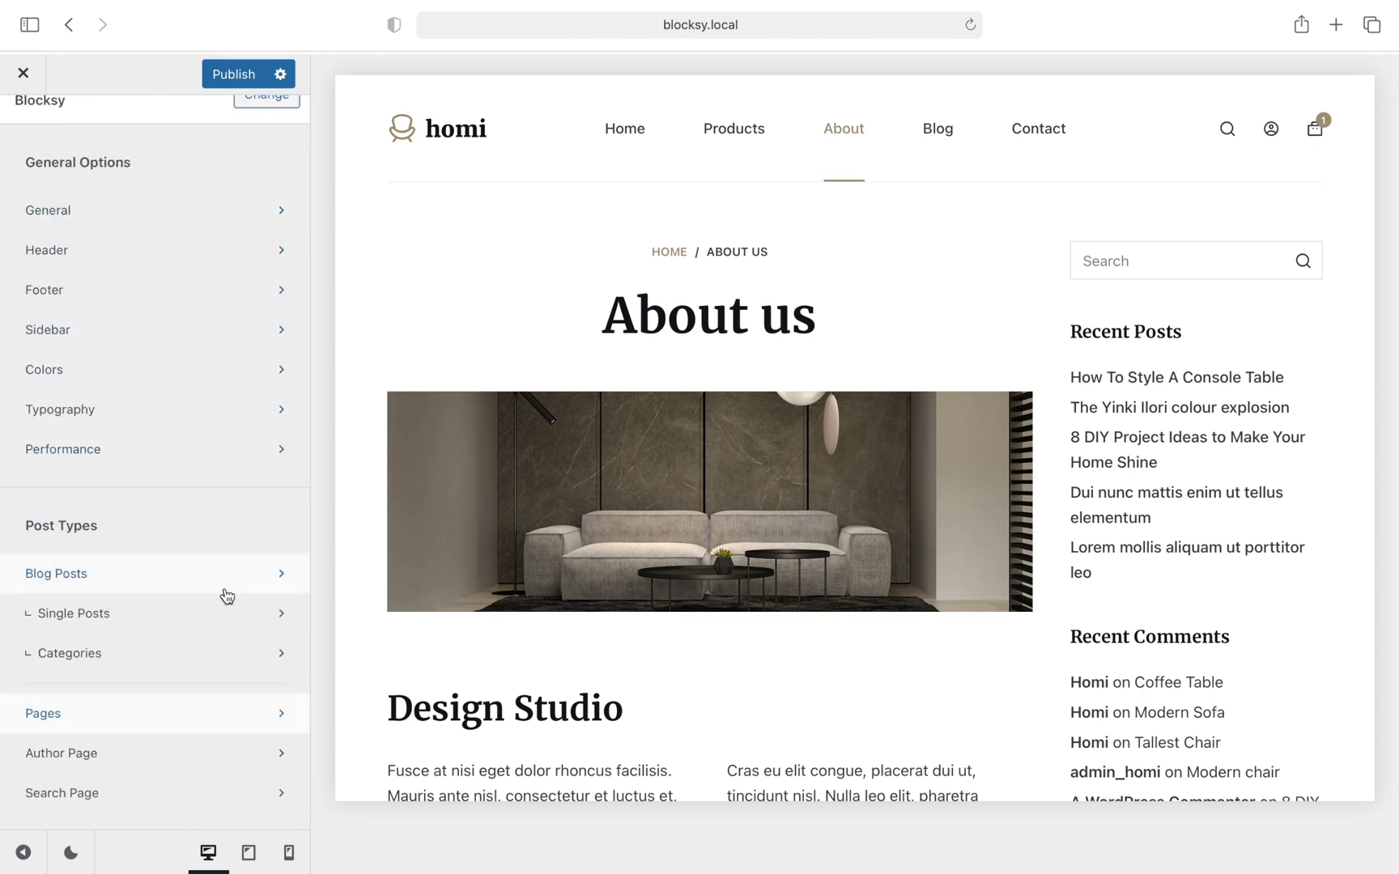
{"action": "left_click", "coordinate": [233, 618]}
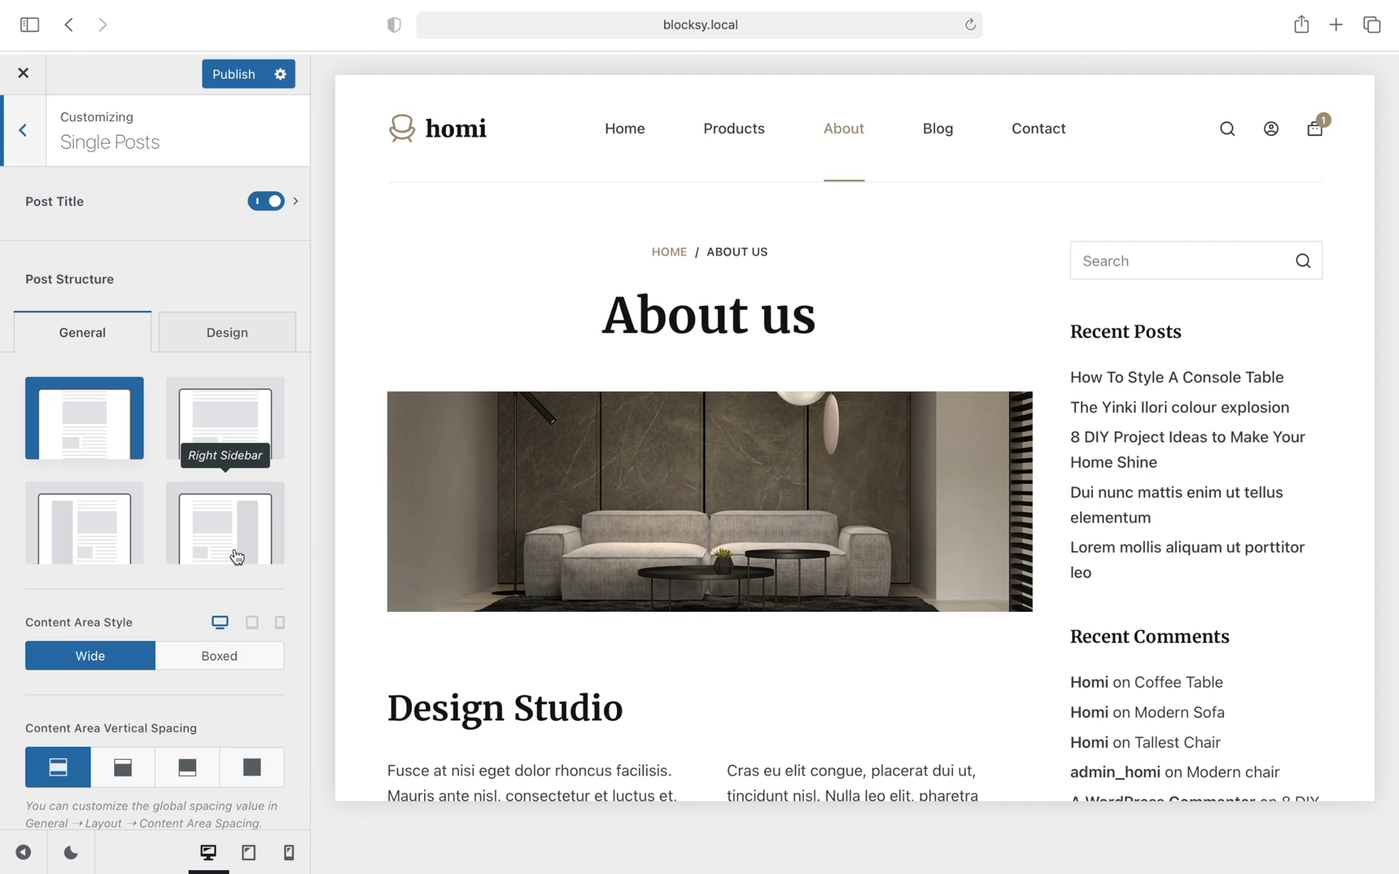
{"action": "left_click", "coordinate": [23, 147]}
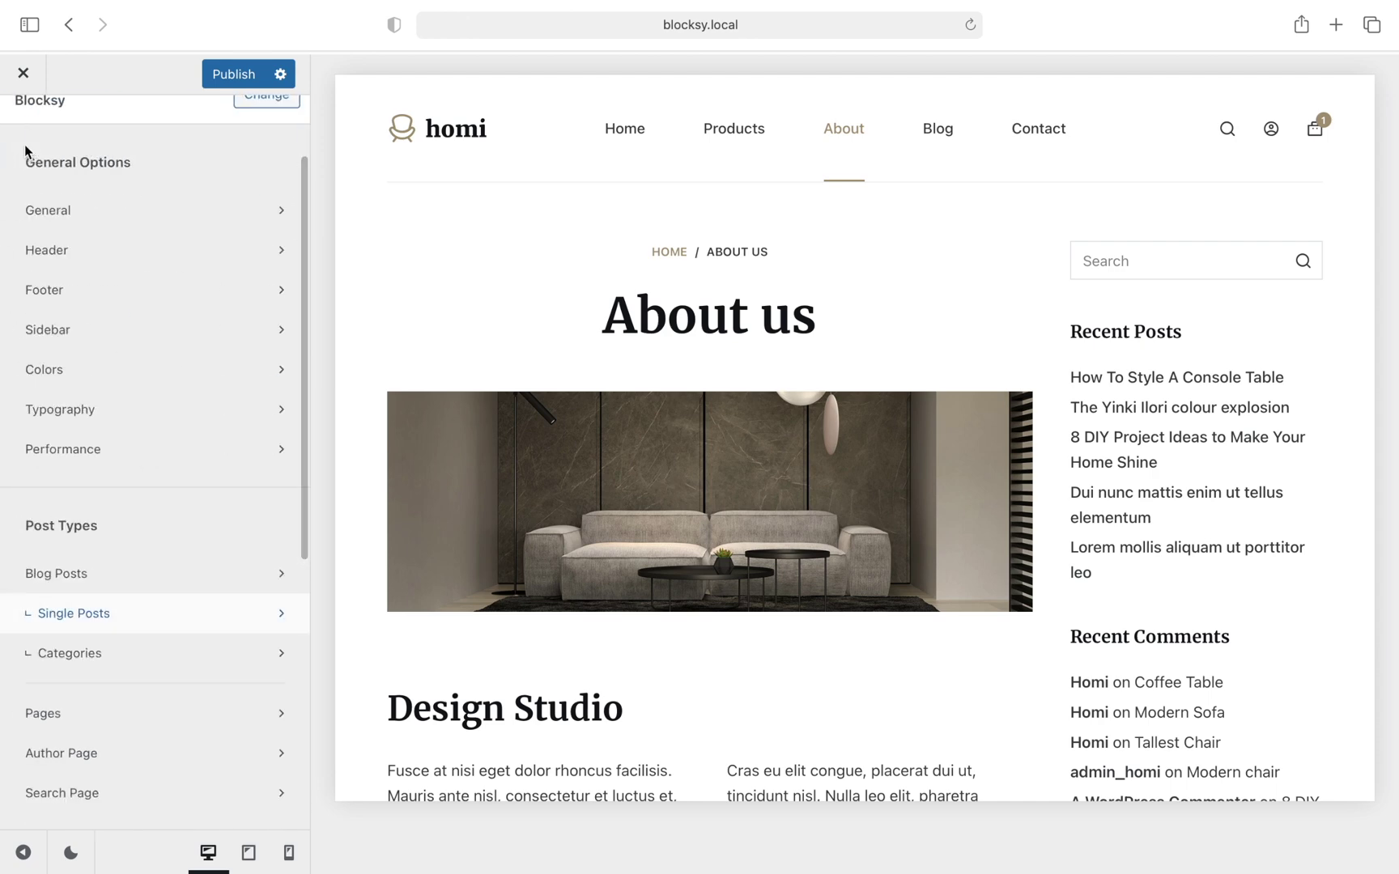
Preview the Blog and enable the Blog Posts sidebar in the Right Sidebar position.
{"action": "left_click", "coordinate": [936, 169]}
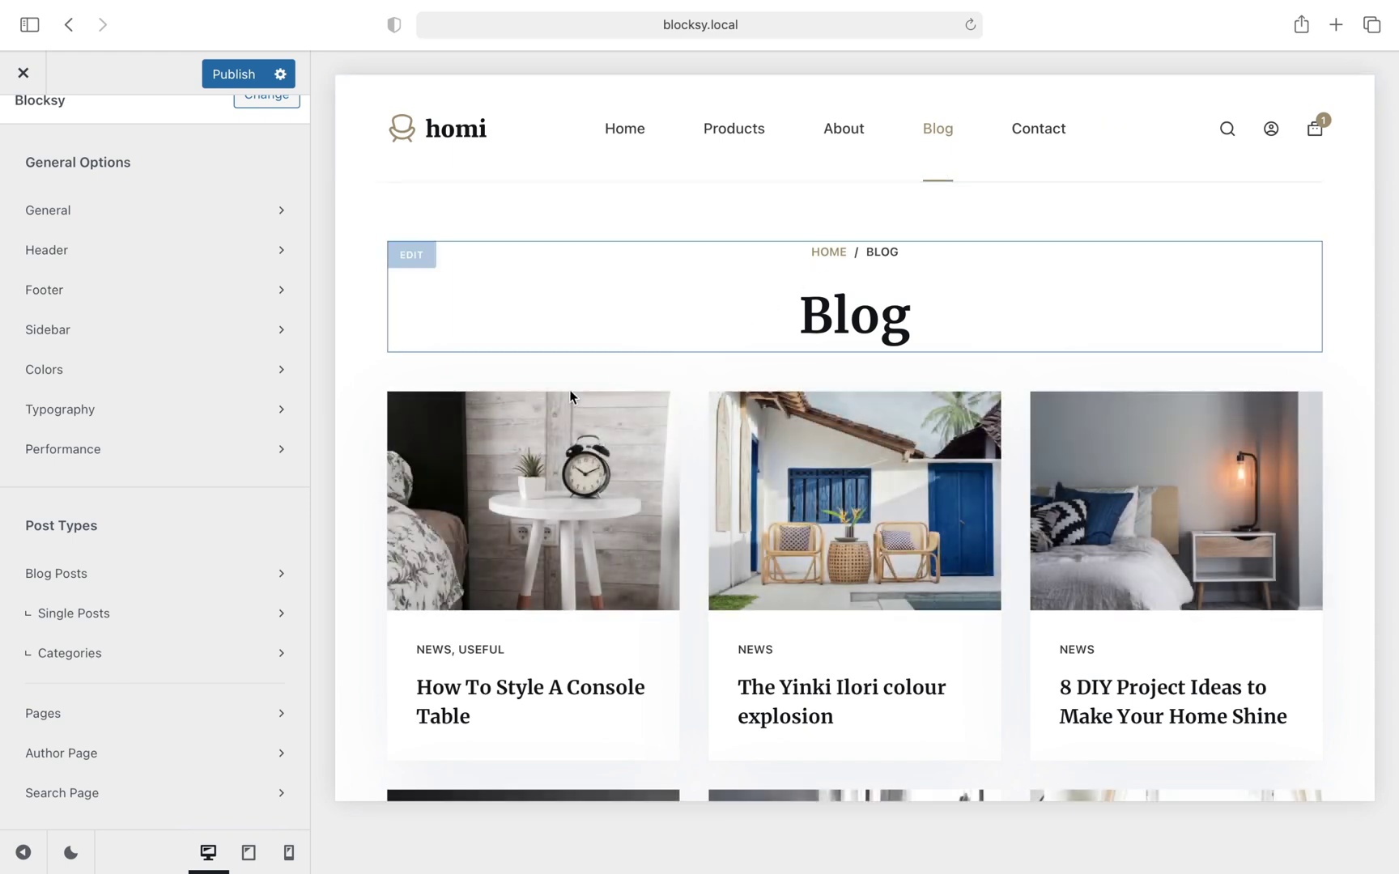
{"action": "left_click", "coordinate": [295, 575]}
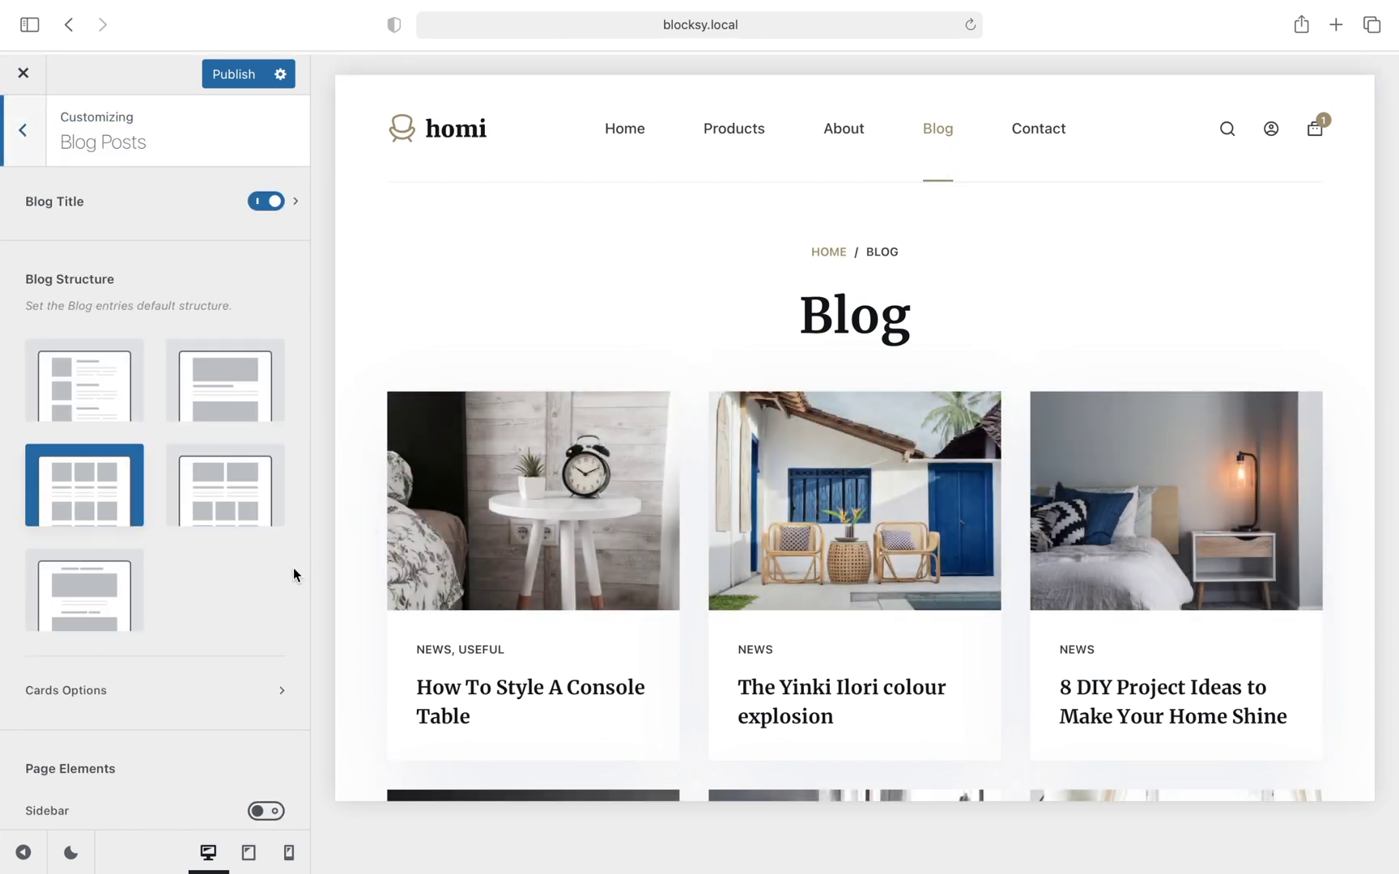
{"action": "scroll", "coordinate": [293, 567], "scroll_direction": "down", "scroll_amount": 3}
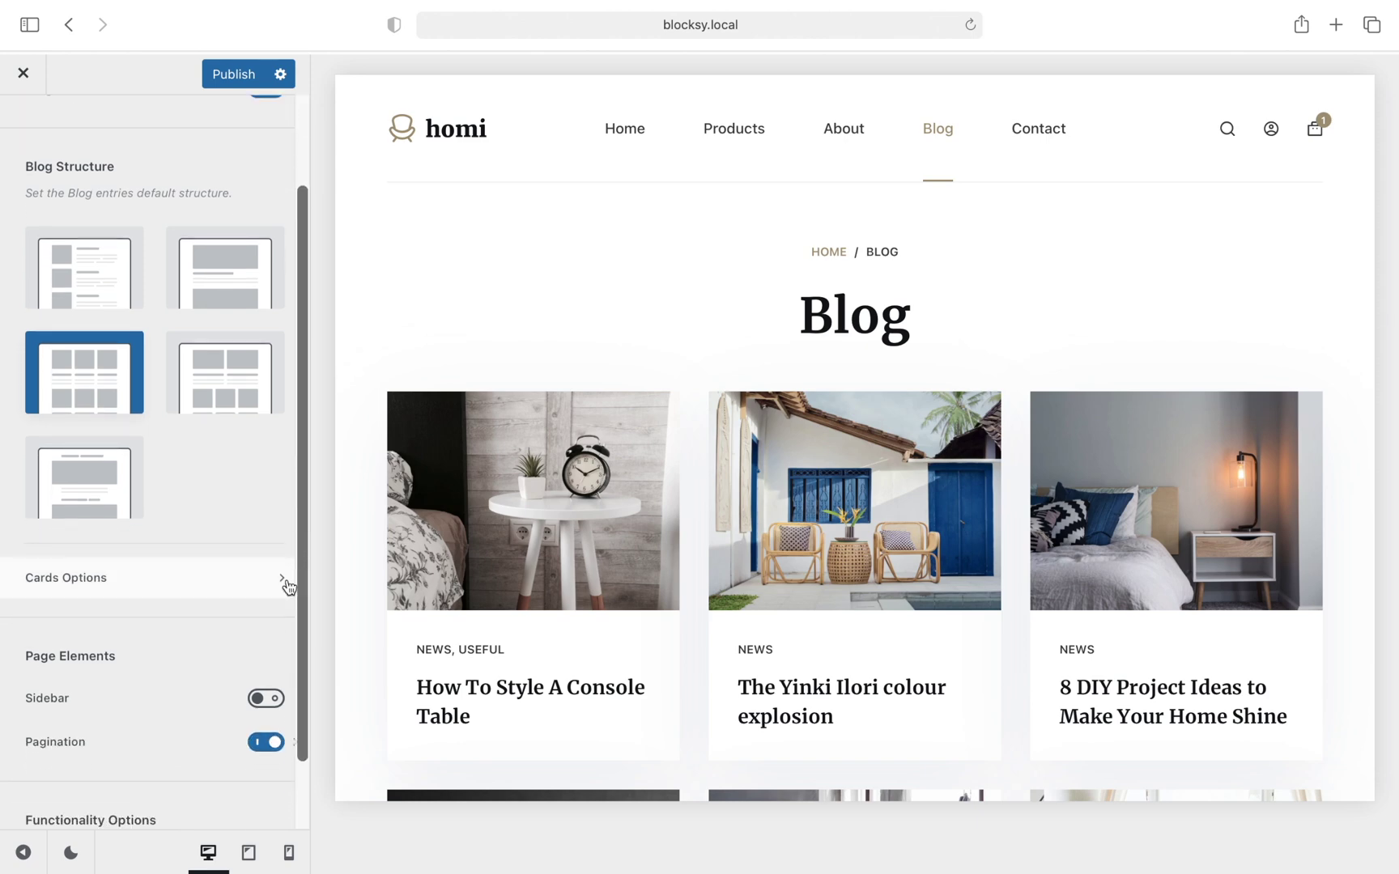
{"action": "left_click", "coordinate": [272, 697]}
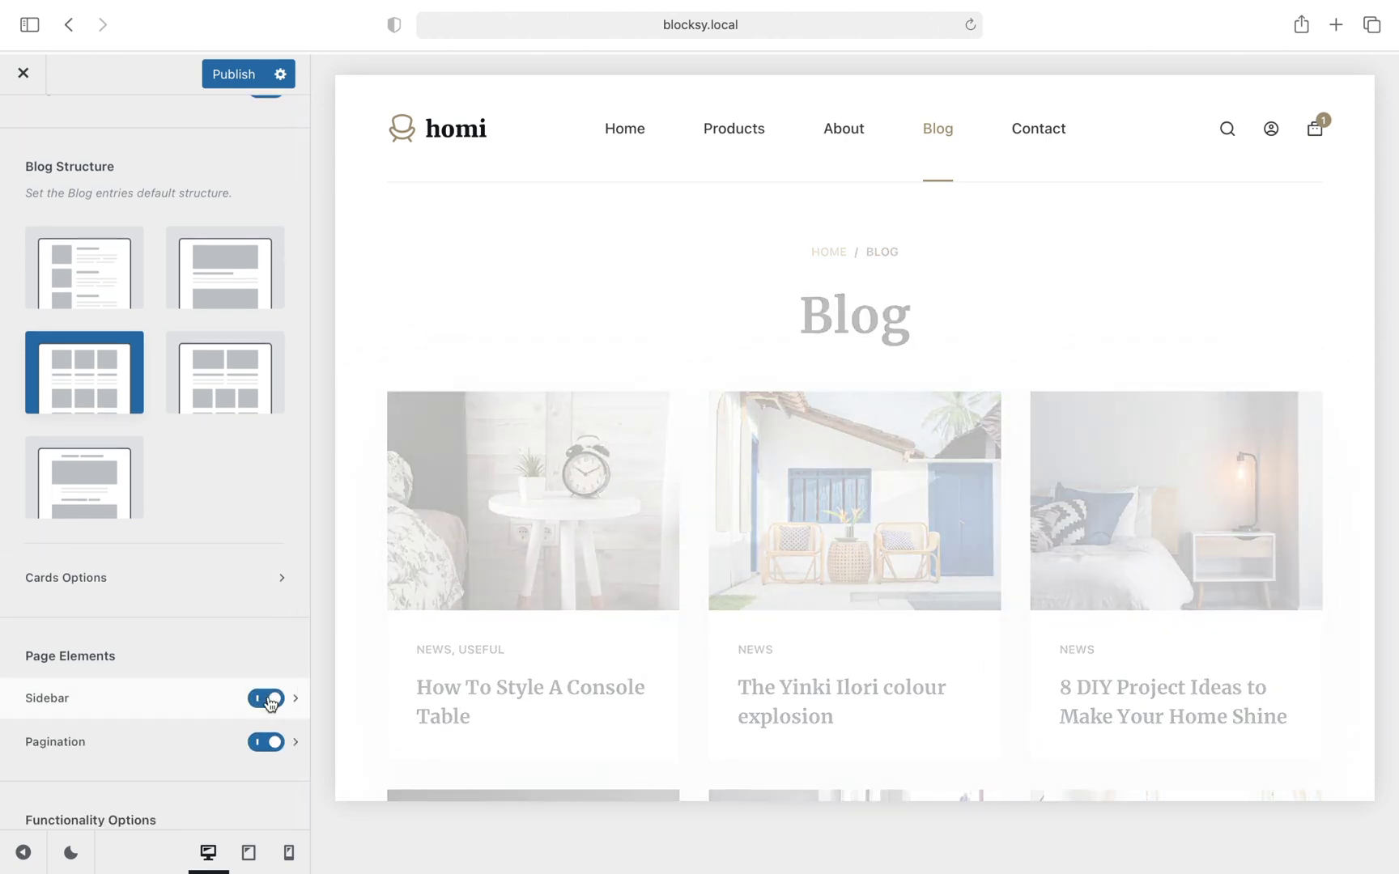
{"action": "left_click", "coordinate": [204, 710]}
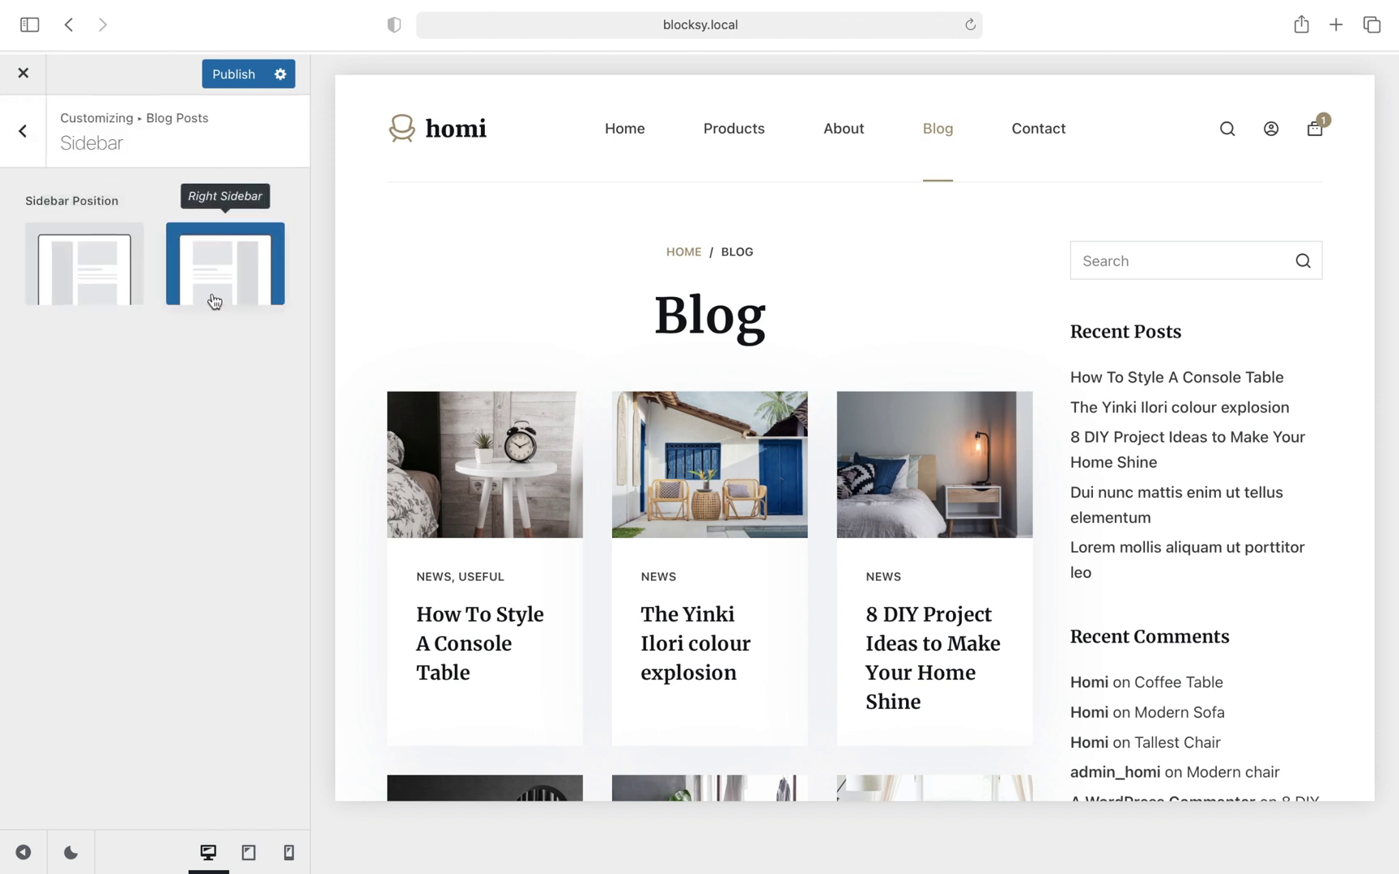
{"action": "left_click", "coordinate": [22, 141]}
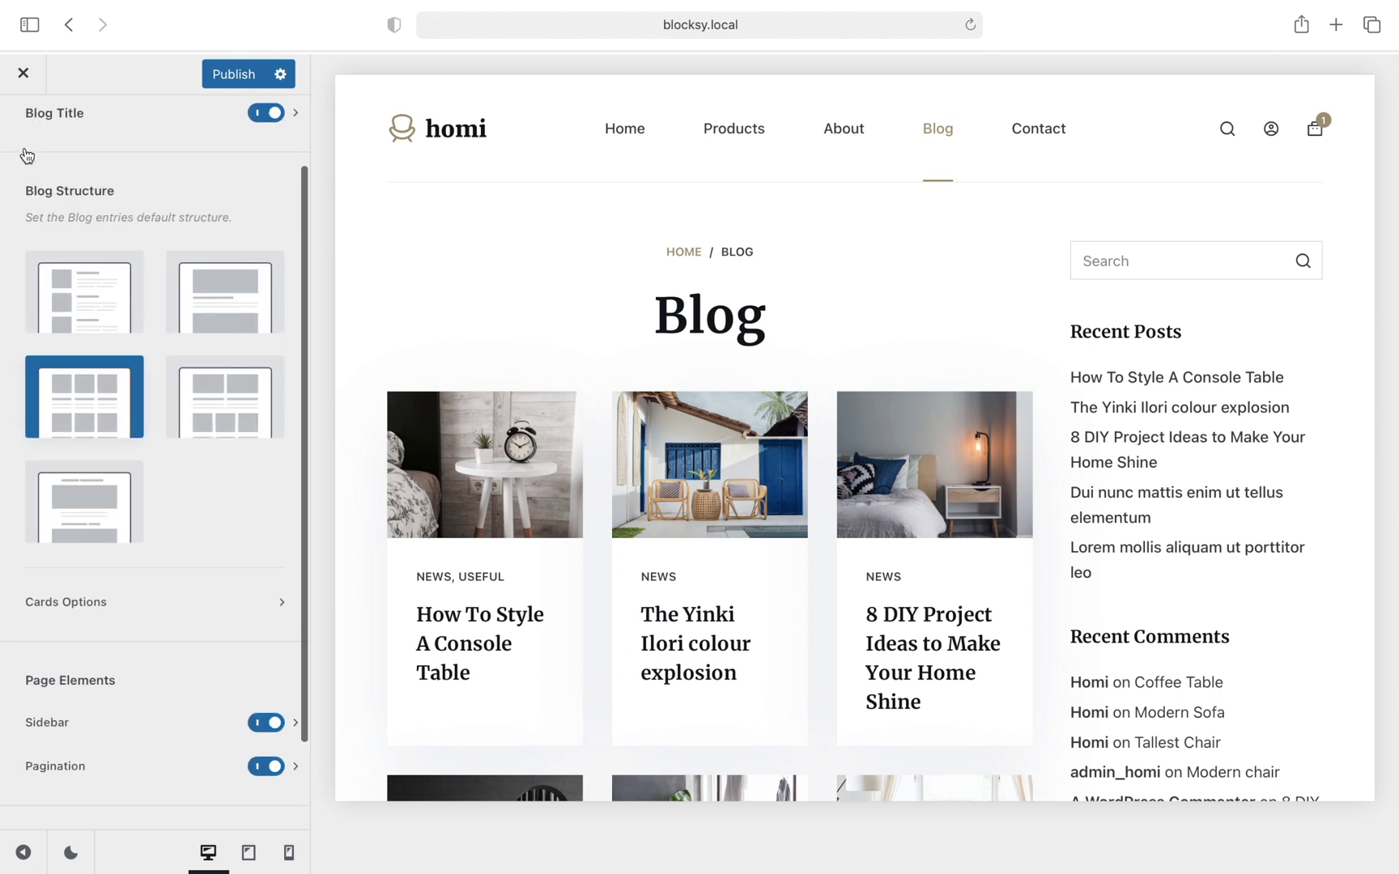
{"action": "left_click", "coordinate": [23, 145]}
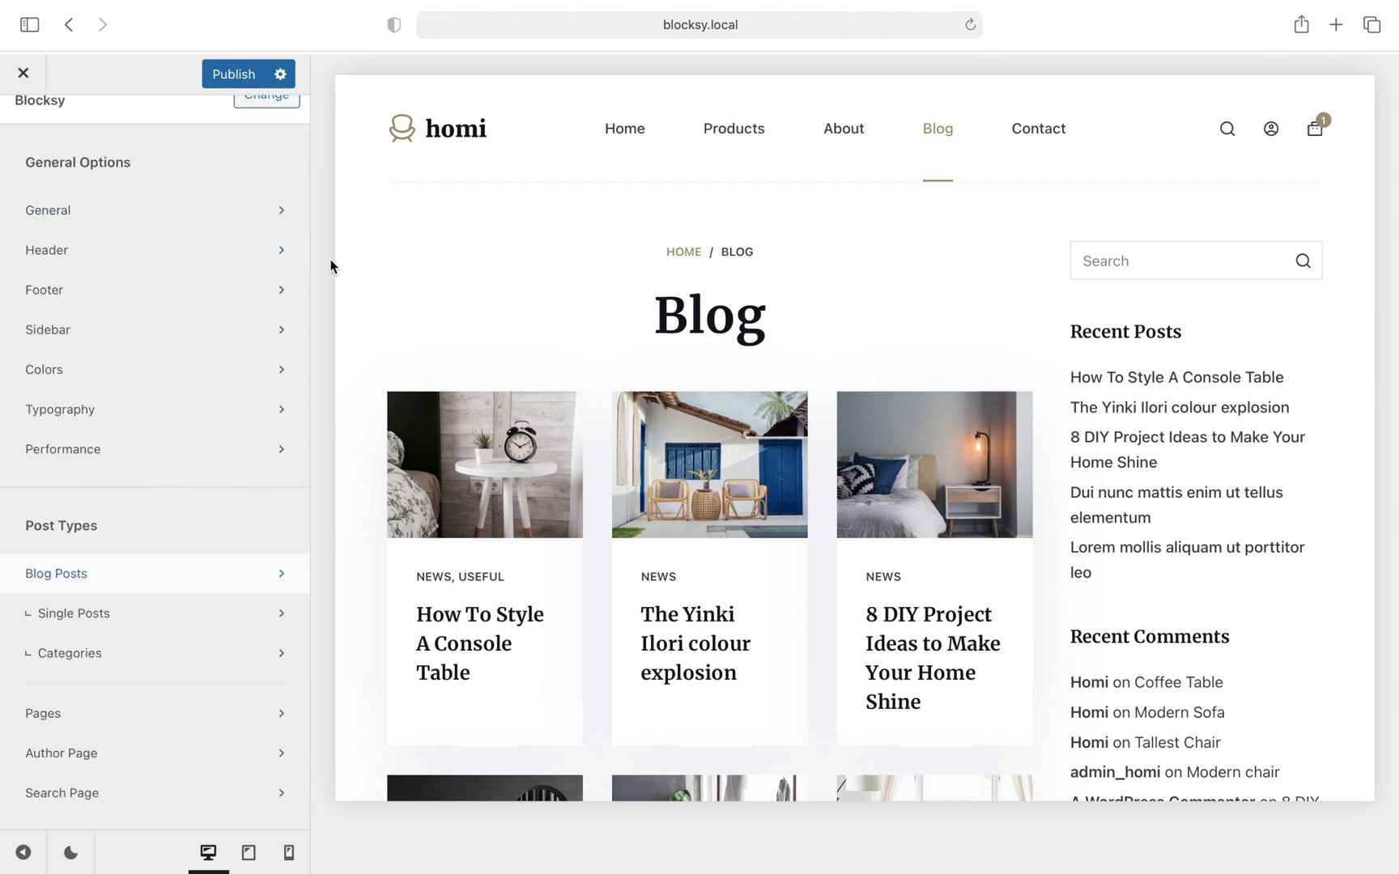
Preview the Shop and enable the sidebar for WooCommerce Product Archives, checking Single Product.
{"action": "left_click", "coordinate": [732, 134]}
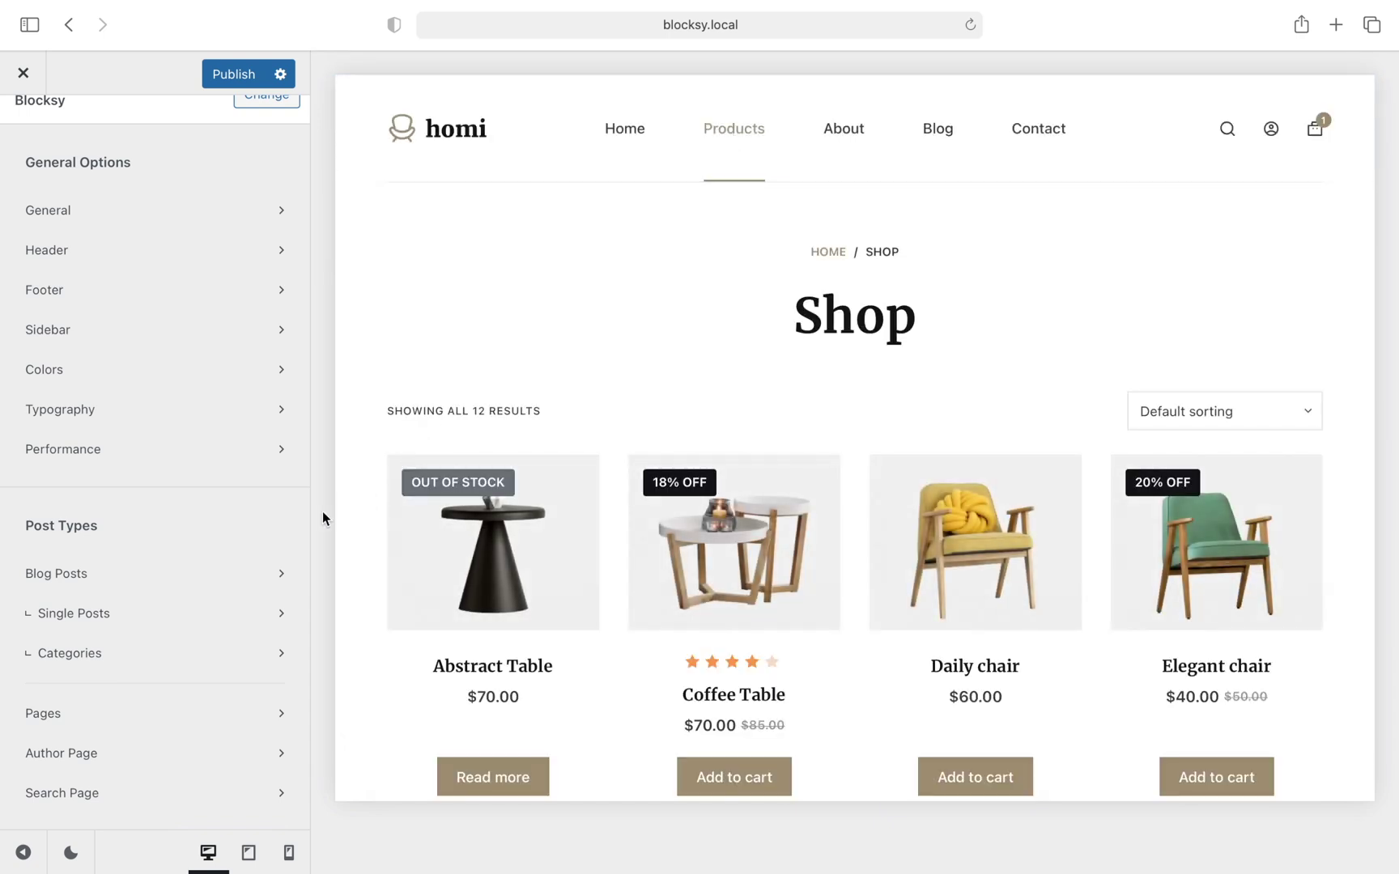
{"action": "scroll", "coordinate": [240, 629], "scroll_direction": "down", "scroll_amount": 8}
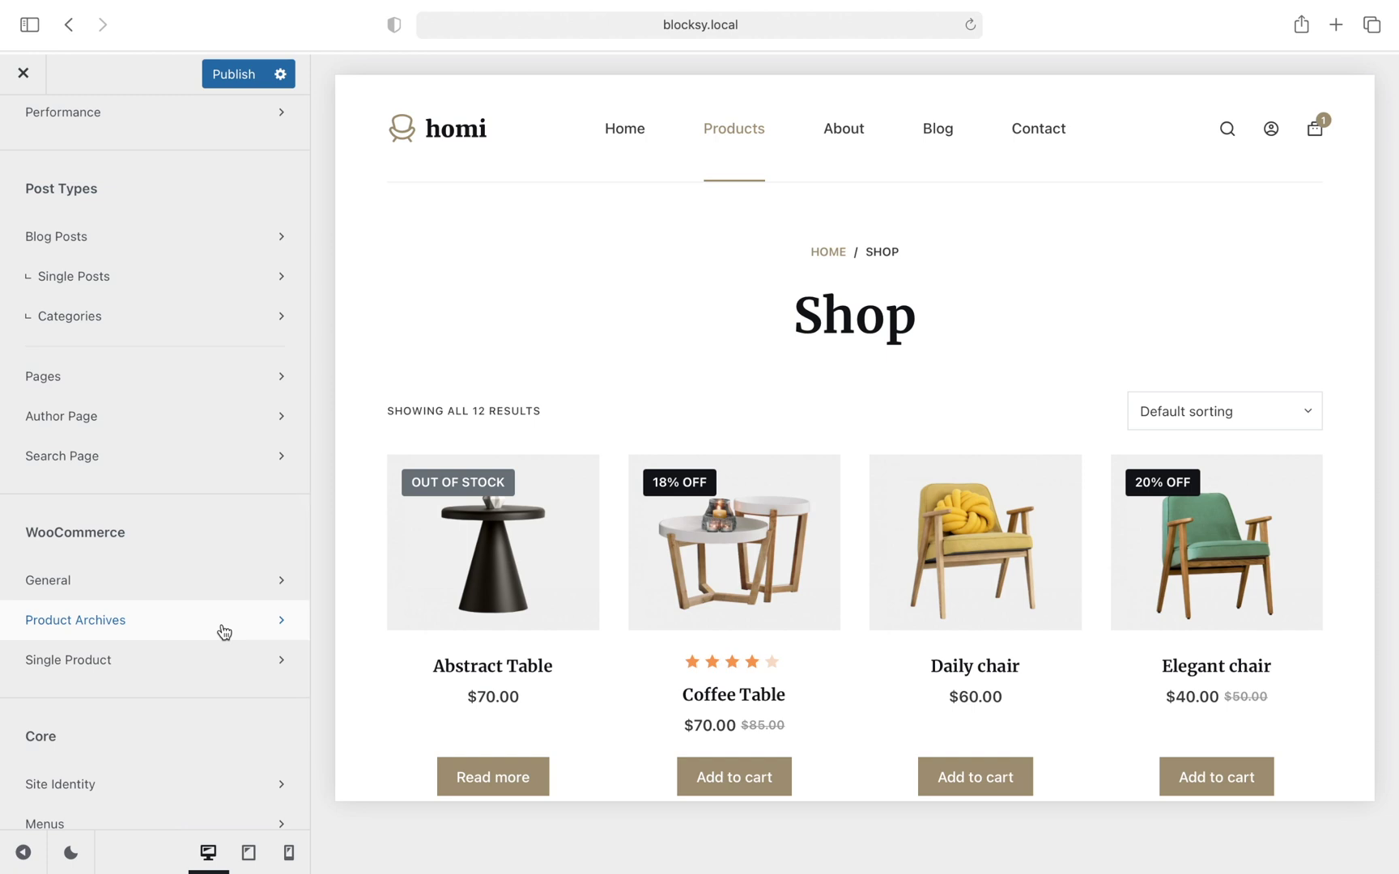
{"action": "left_click", "coordinate": [225, 631]}
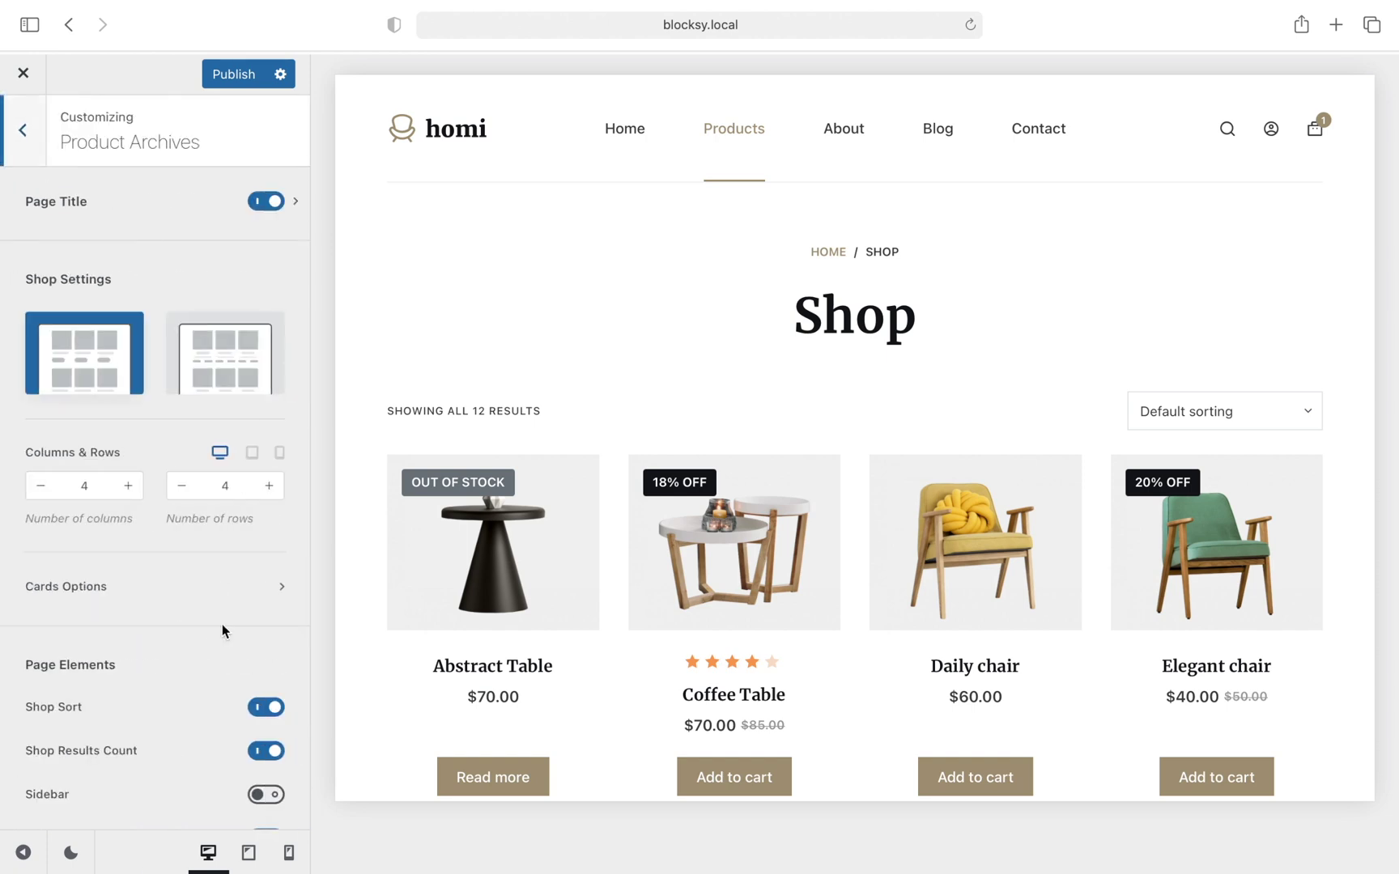
{"action": "scroll", "coordinate": [222, 624], "scroll_direction": "down", "scroll_amount": 2}
{"action": "left_click", "coordinate": [266, 705]}
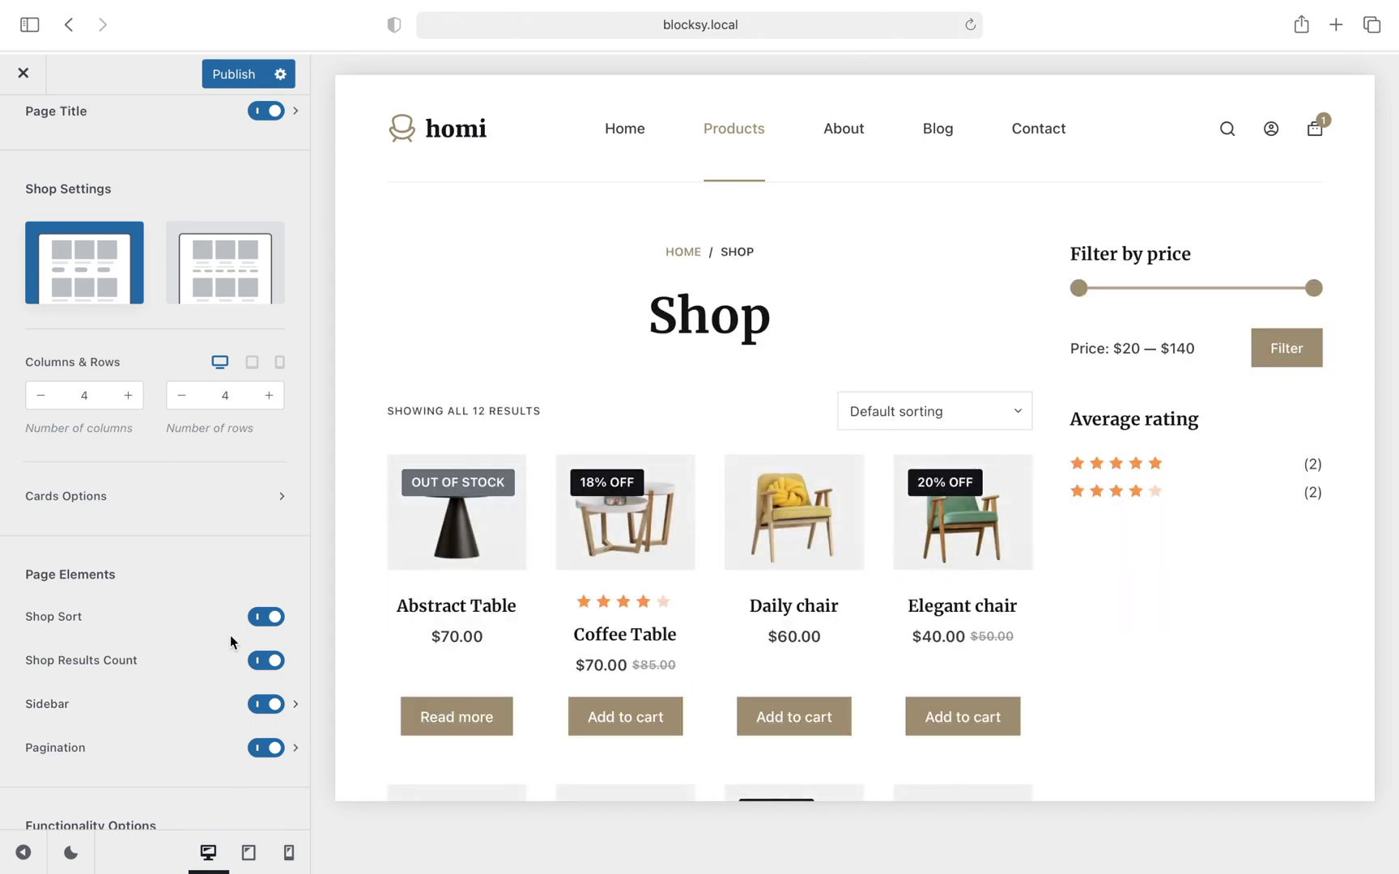
{"action": "scroll", "coordinate": [137, 357], "scroll_direction": "up", "scroll_amount": 3}
{"action": "left_click", "coordinate": [40, 154]}
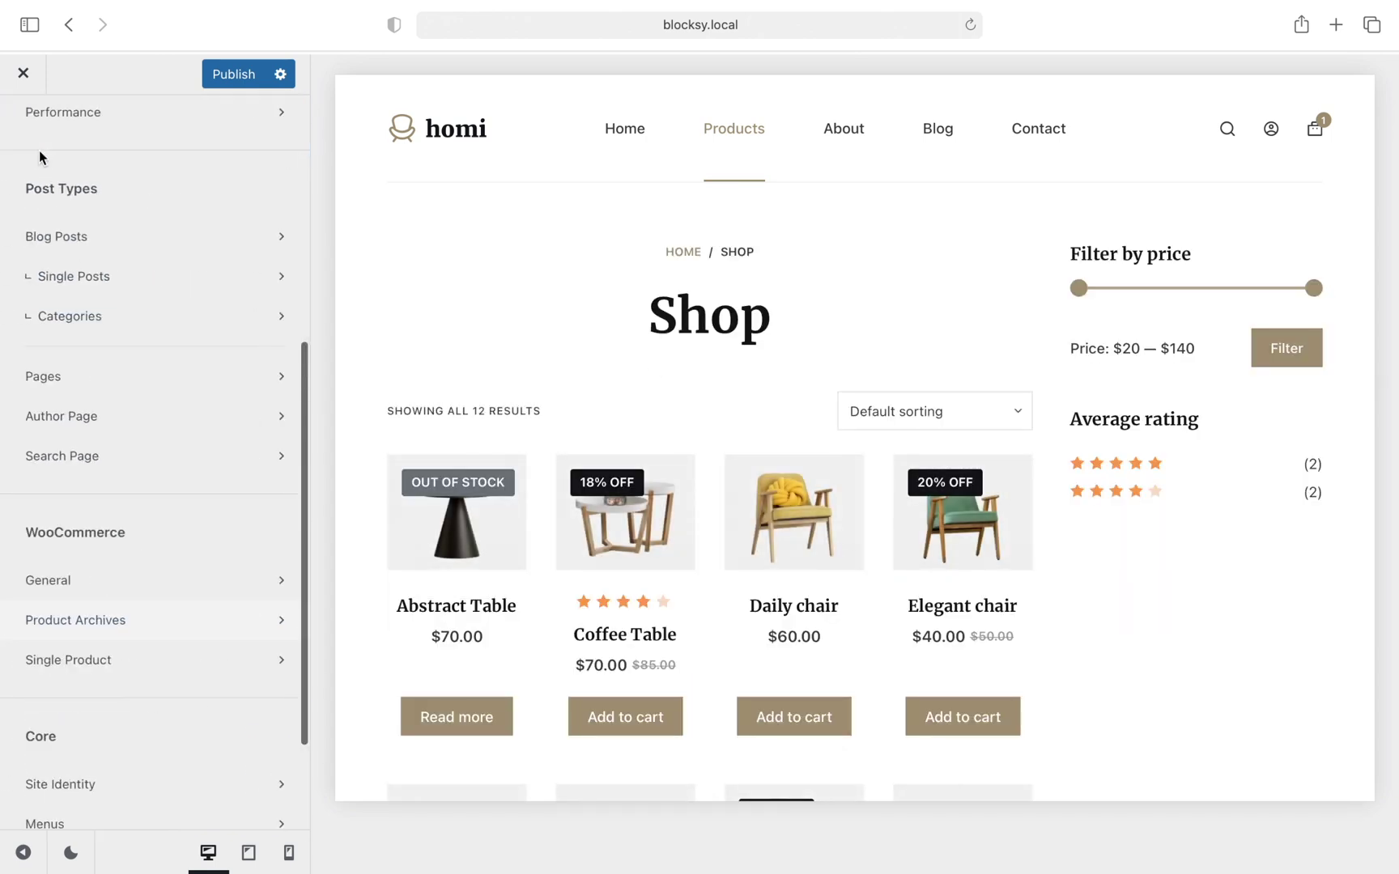
{"action": "left_click", "coordinate": [168, 660]}
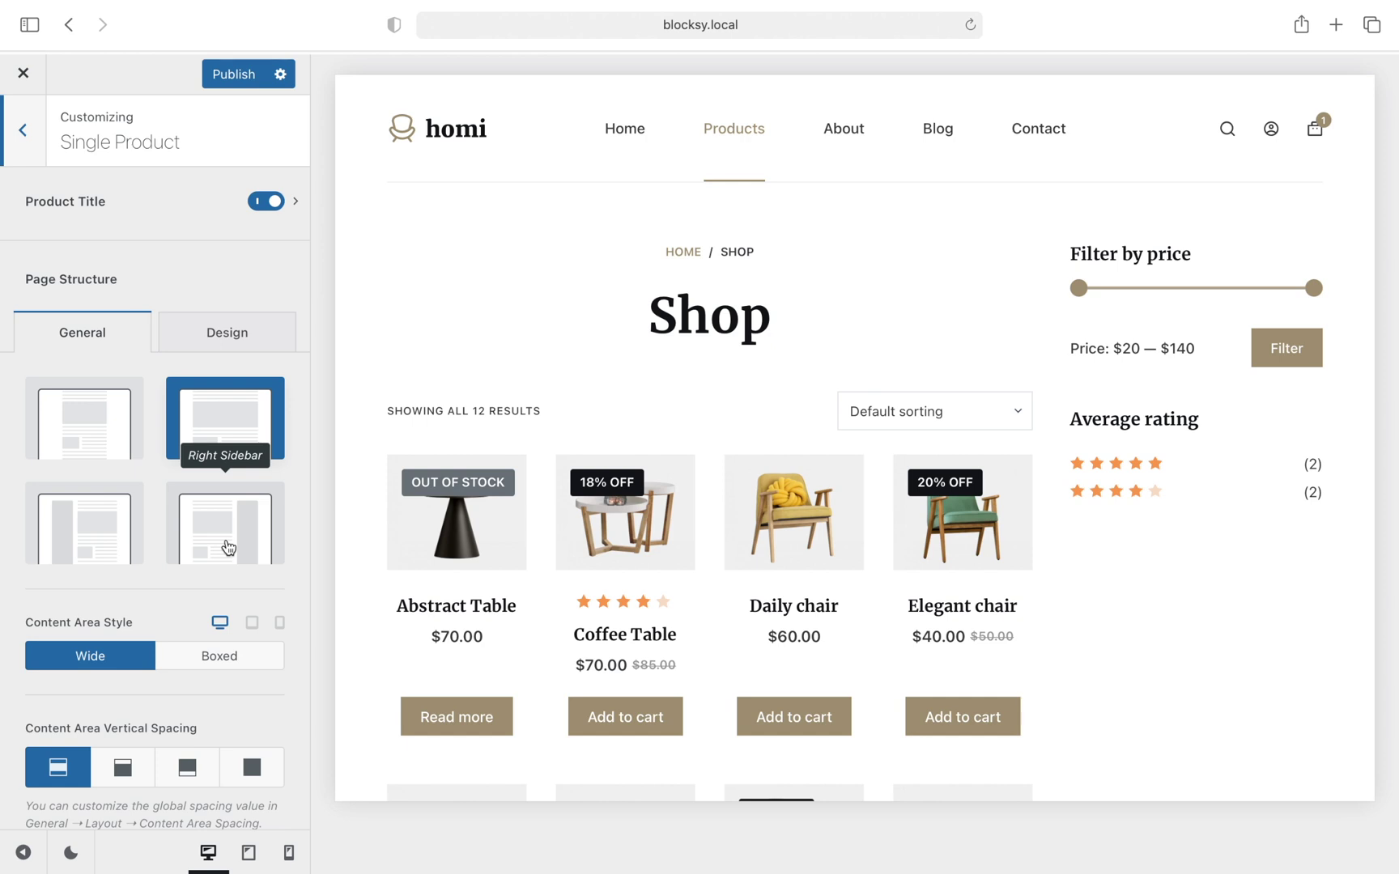
{"action": "left_click", "coordinate": [29, 156]}
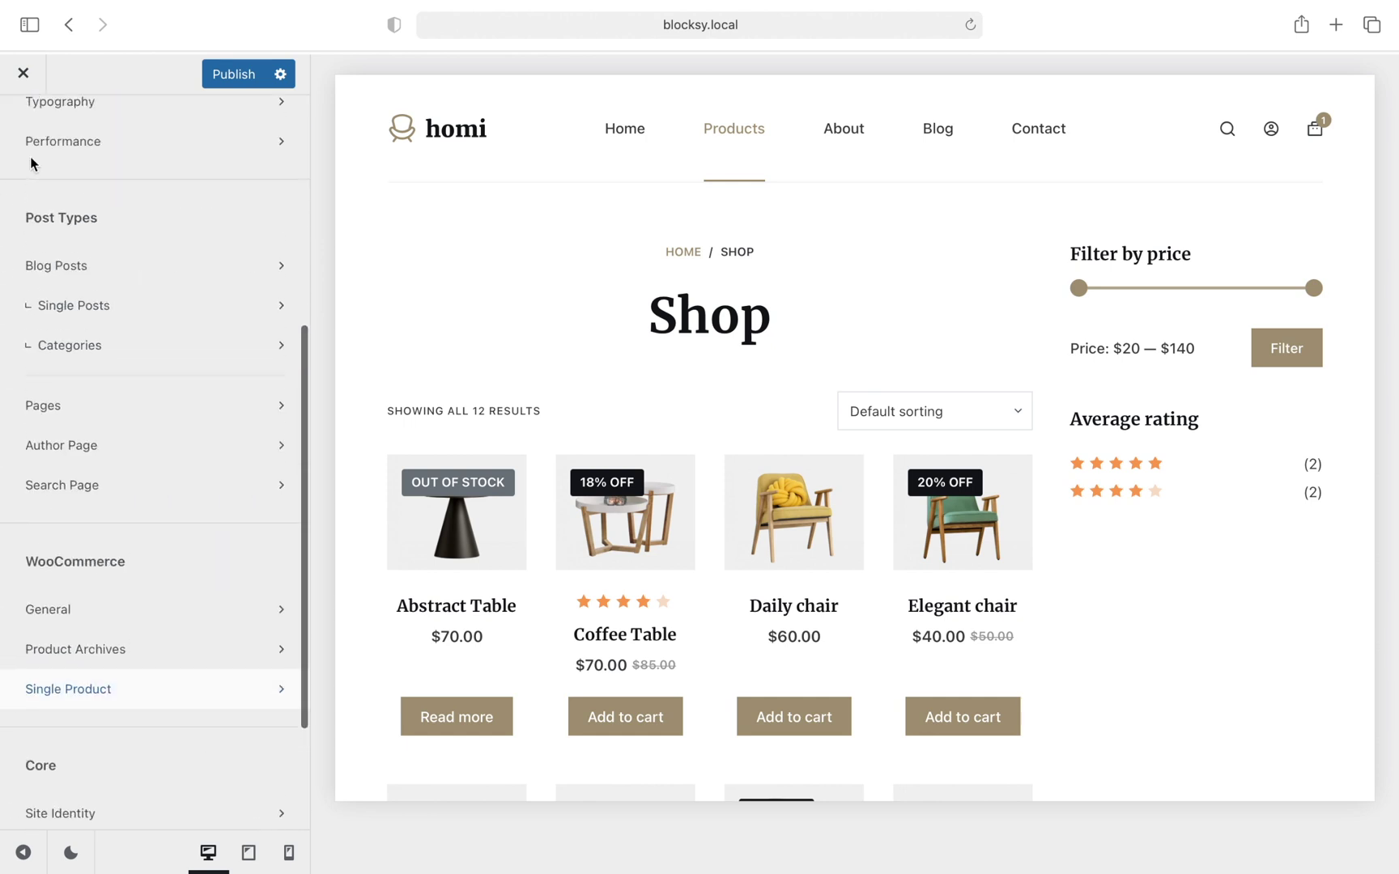
{"action": "scroll", "coordinate": [30, 156], "scroll_direction": "up", "scroll_amount": 10}
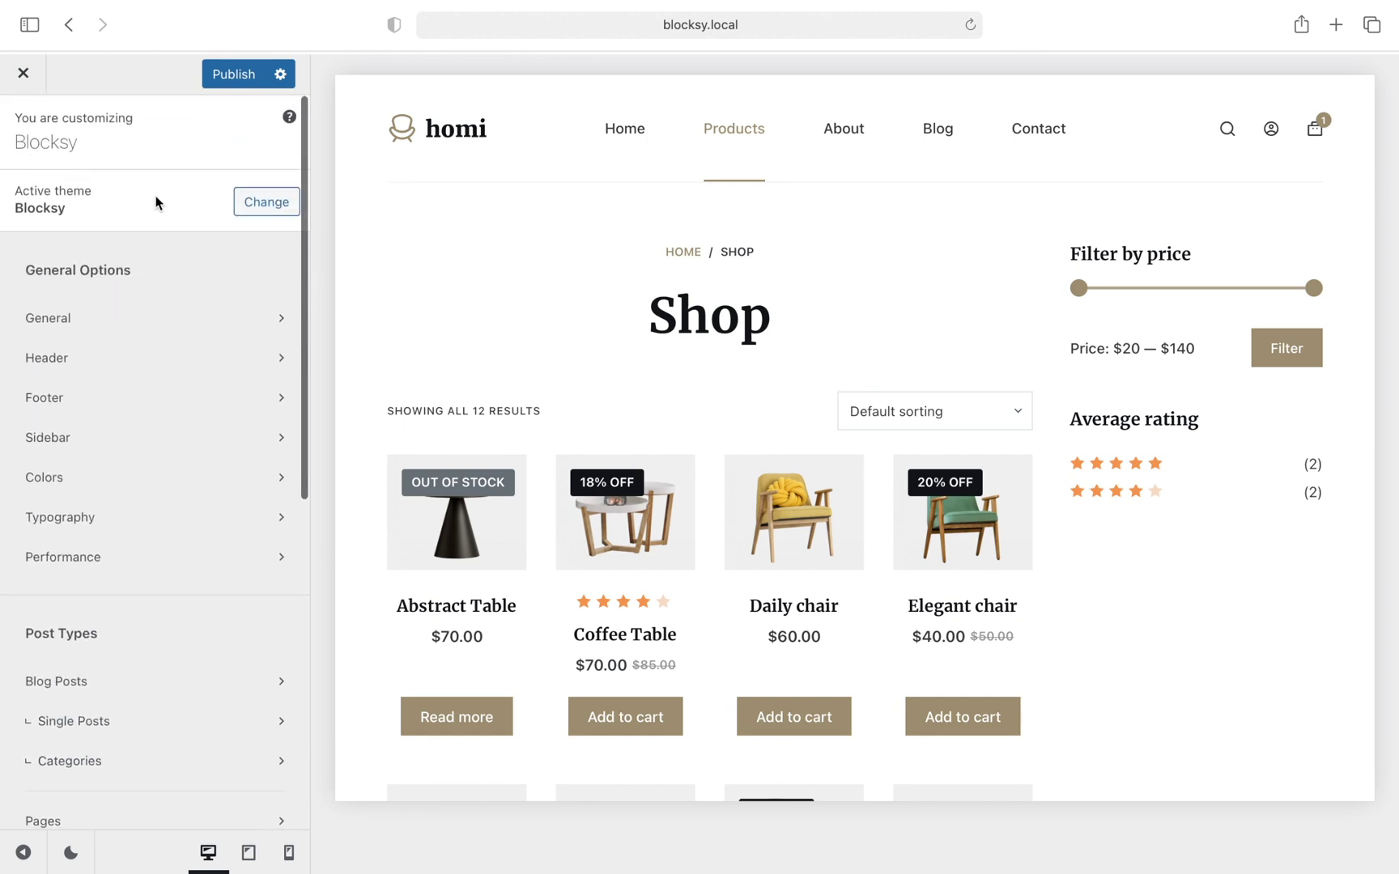
Preview About us and choose the Type 4 full-height tan sidebar layout.
{"action": "left_click", "coordinate": [846, 130]}
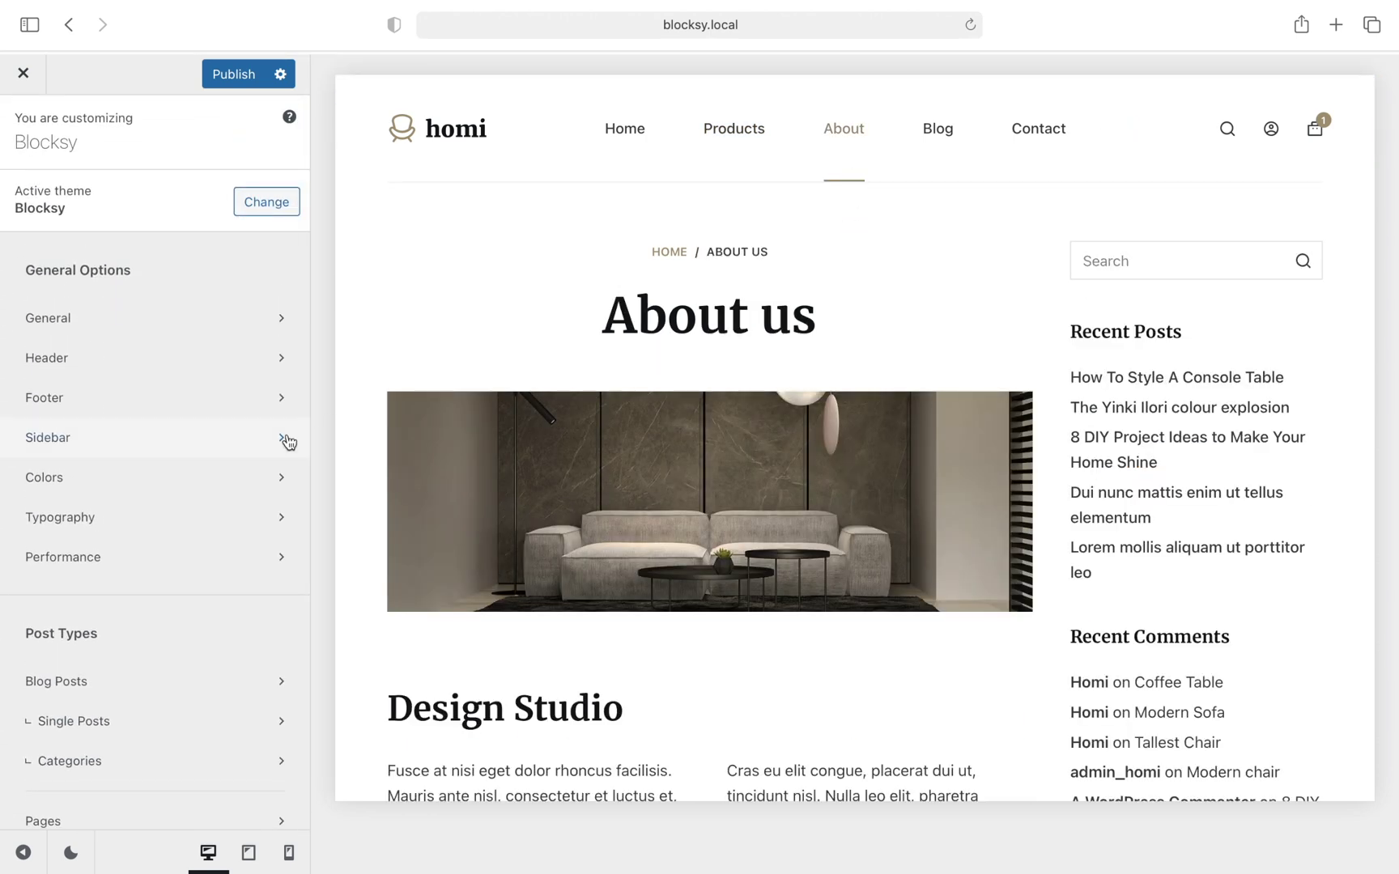
{"action": "left_click", "coordinate": [255, 452]}
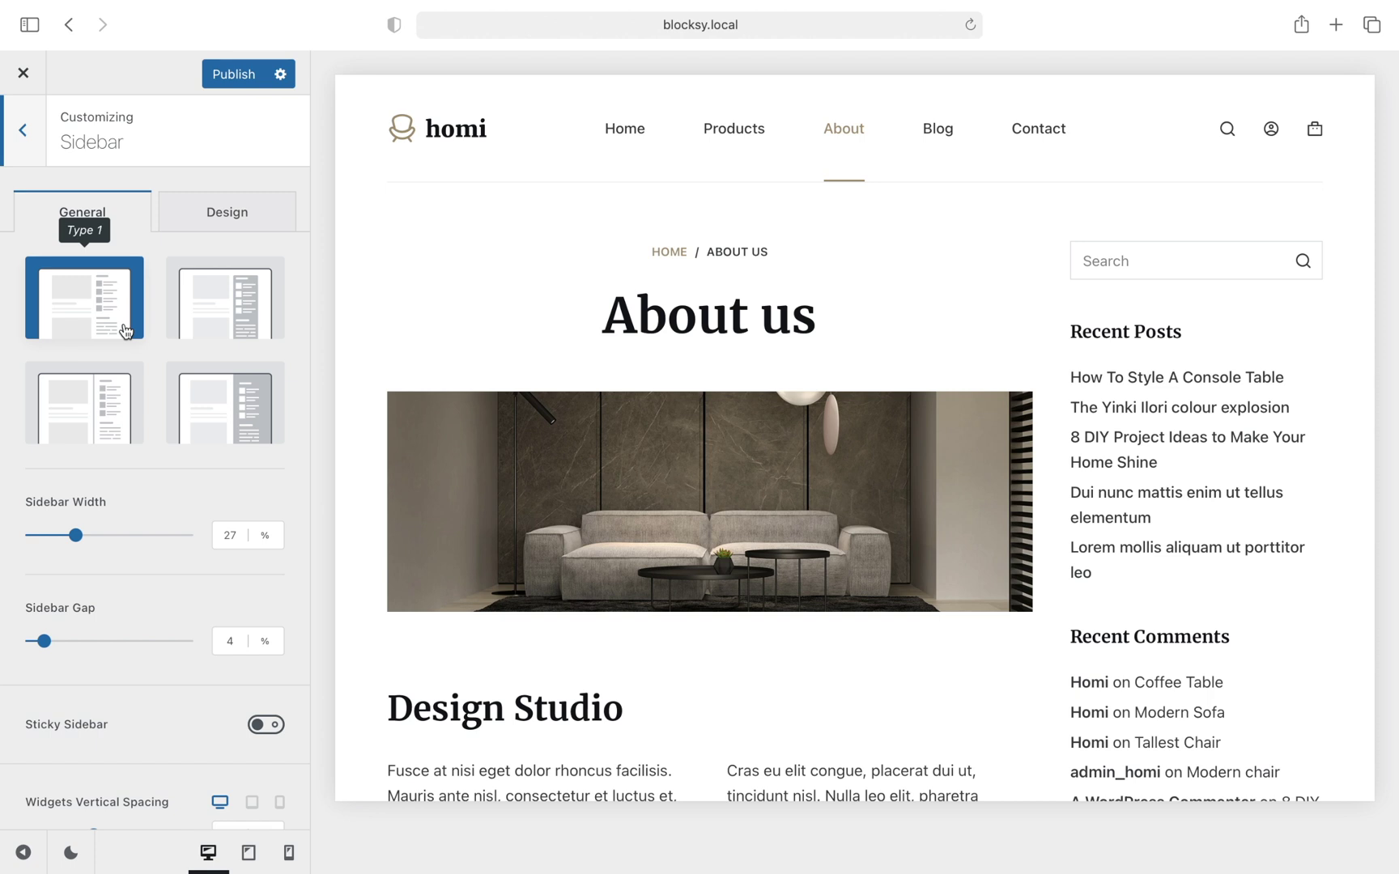
{"action": "left_click", "coordinate": [209, 336]}
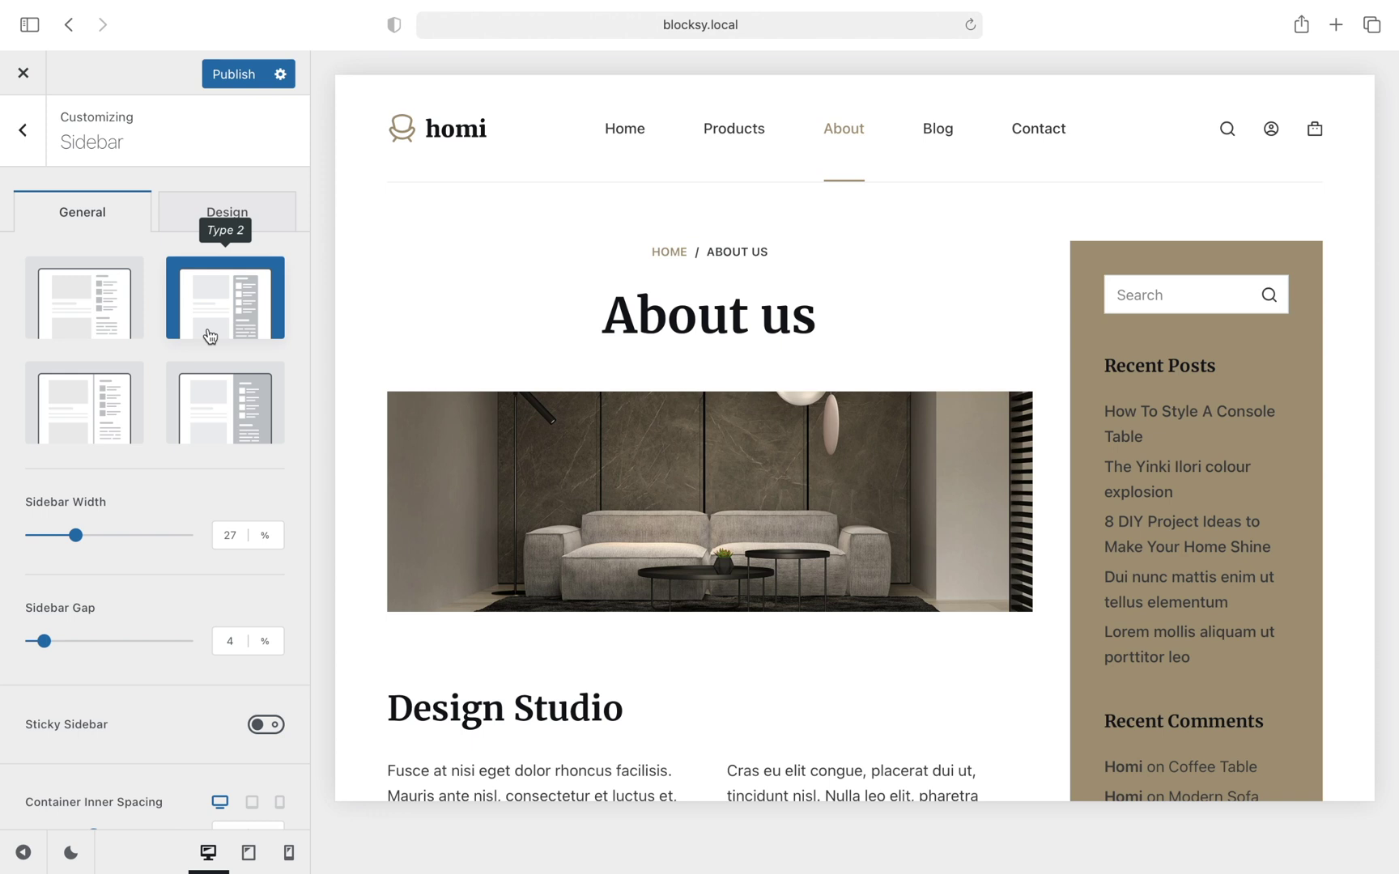
{"action": "left_click", "coordinate": [87, 427]}
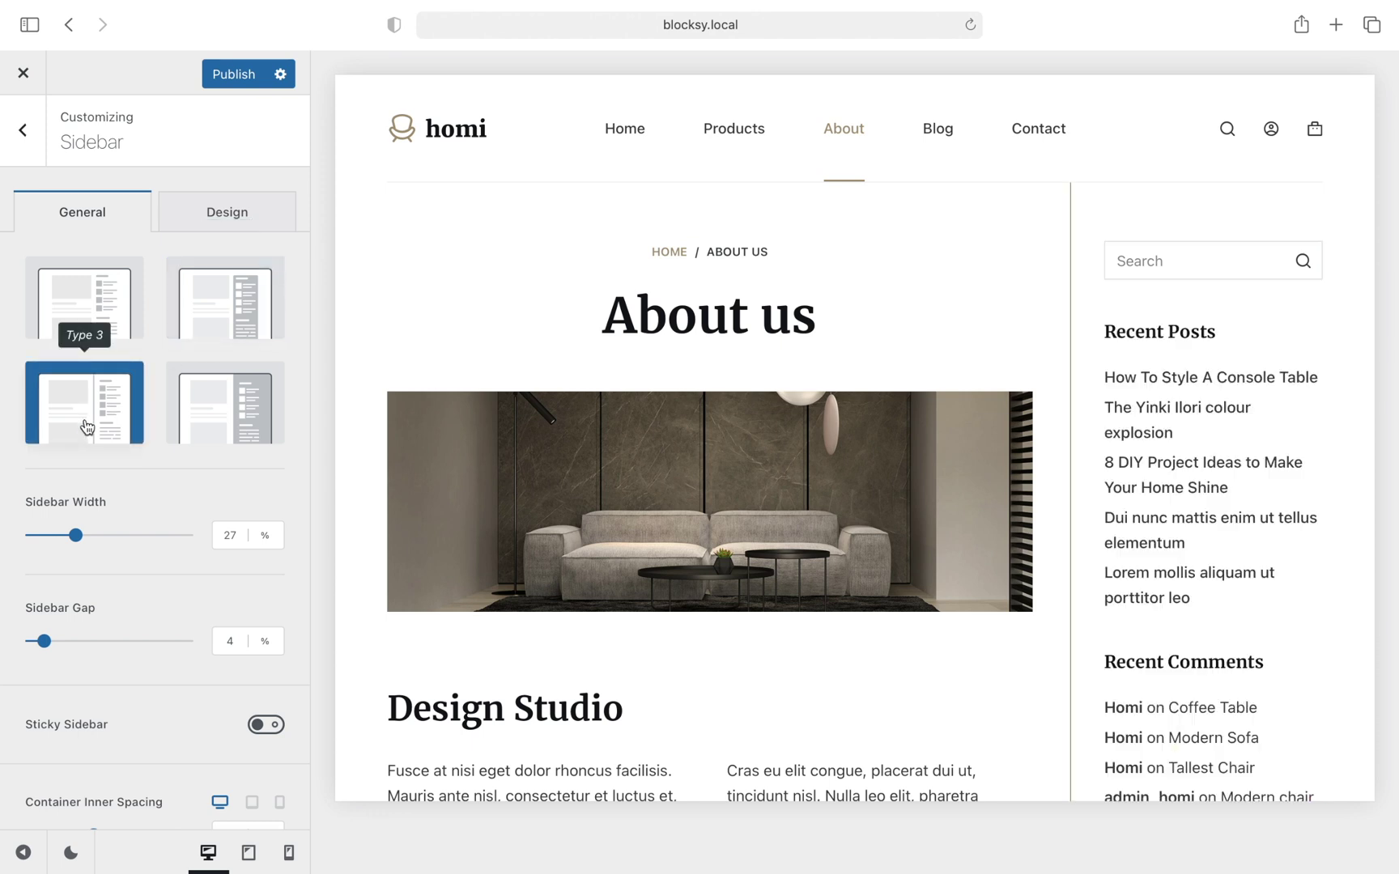
{"action": "left_click", "coordinate": [219, 439]}
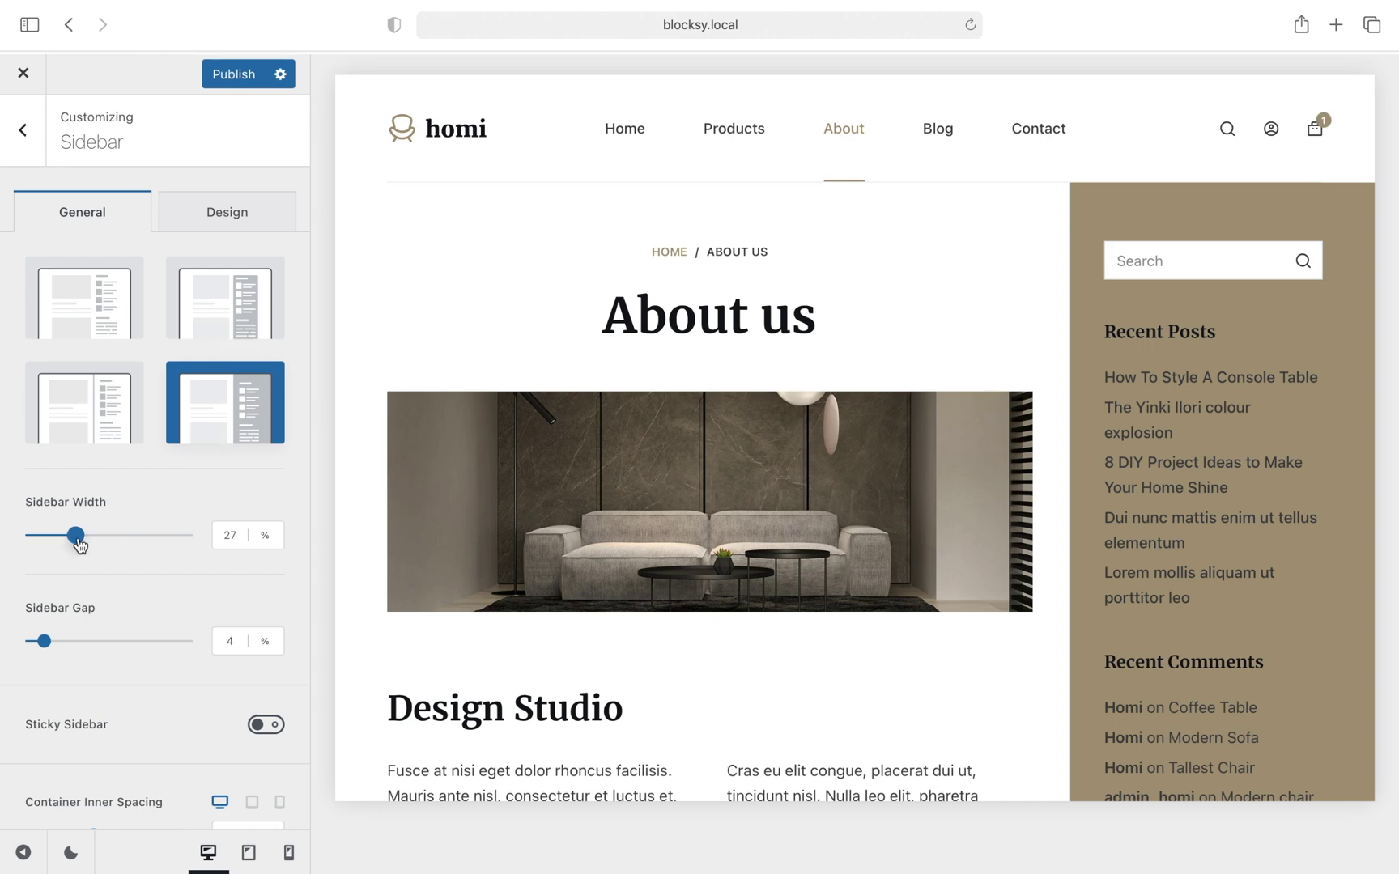
Set Sidebar Width to 25% and Sidebar Gap to 8%.
{"action": "mouse_move", "coordinate": [78, 544]}
{"action": "left_mouse_down"}
{"action": "mouse_move", "coordinate": [108, 538]}
{"action": "mouse_move", "coordinate": [66, 544]}
{"action": "left_mouse_up"}
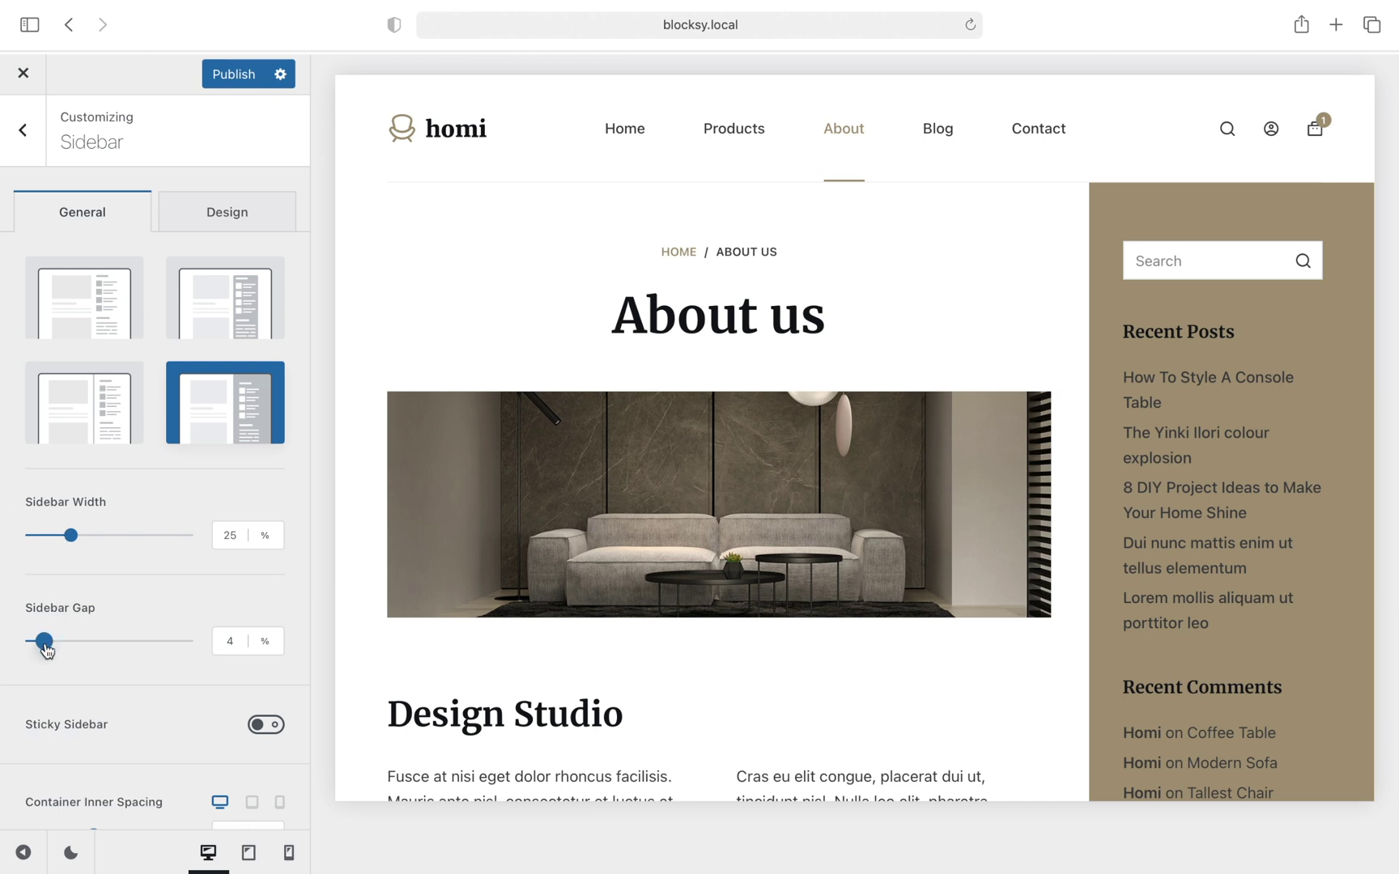
{"action": "mouse_move", "coordinate": [45, 643]}
{"action": "left_mouse_down"}
{"action": "mouse_move", "coordinate": [111, 641]}
{"action": "mouse_move", "coordinate": [56, 643]}
{"action": "left_mouse_up"}
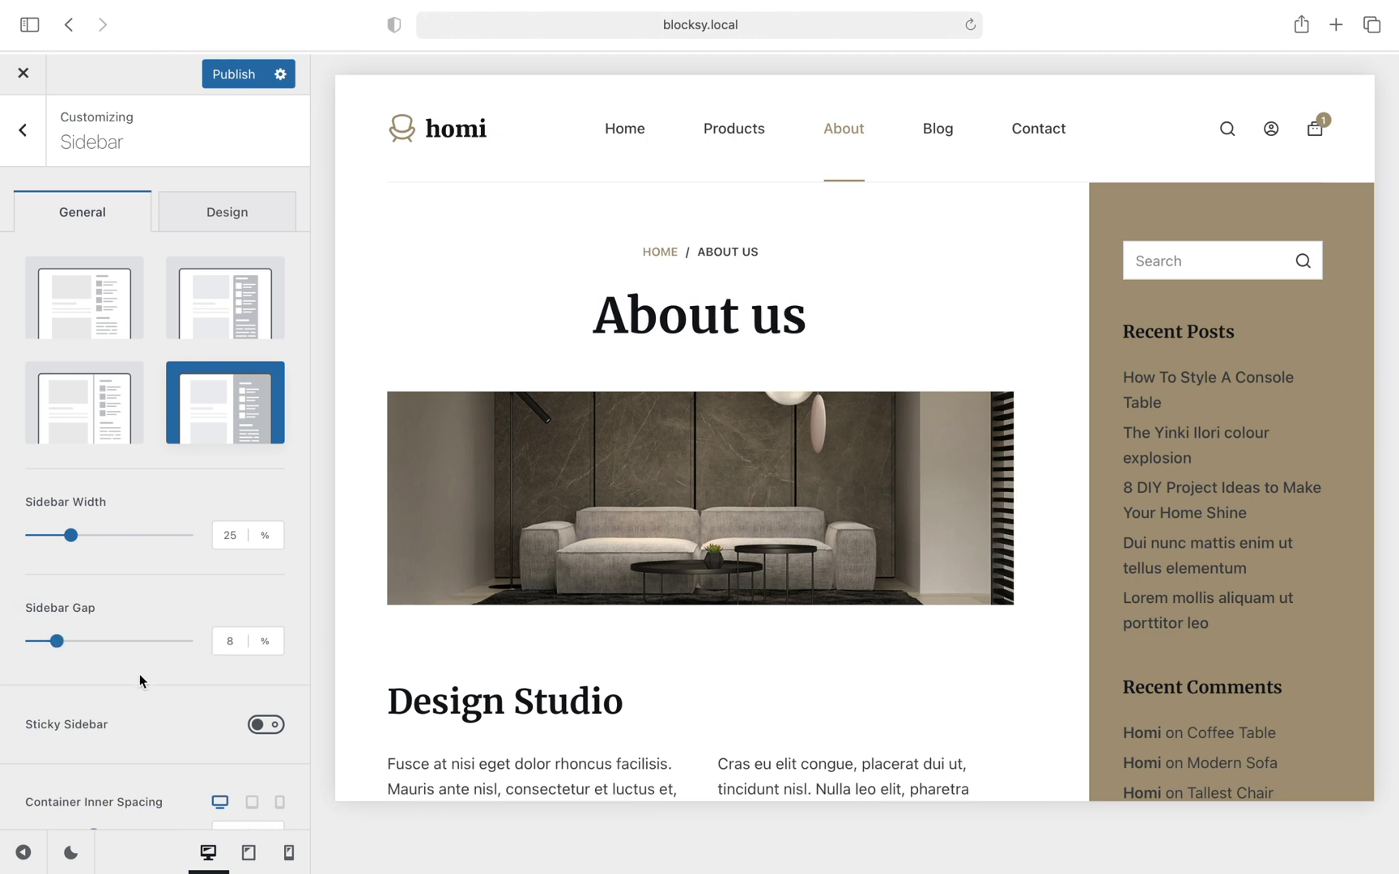
Enable Sticky Sidebar and scroll the About us preview to confirm it stays in view.
{"action": "left_click", "coordinate": [273, 731]}
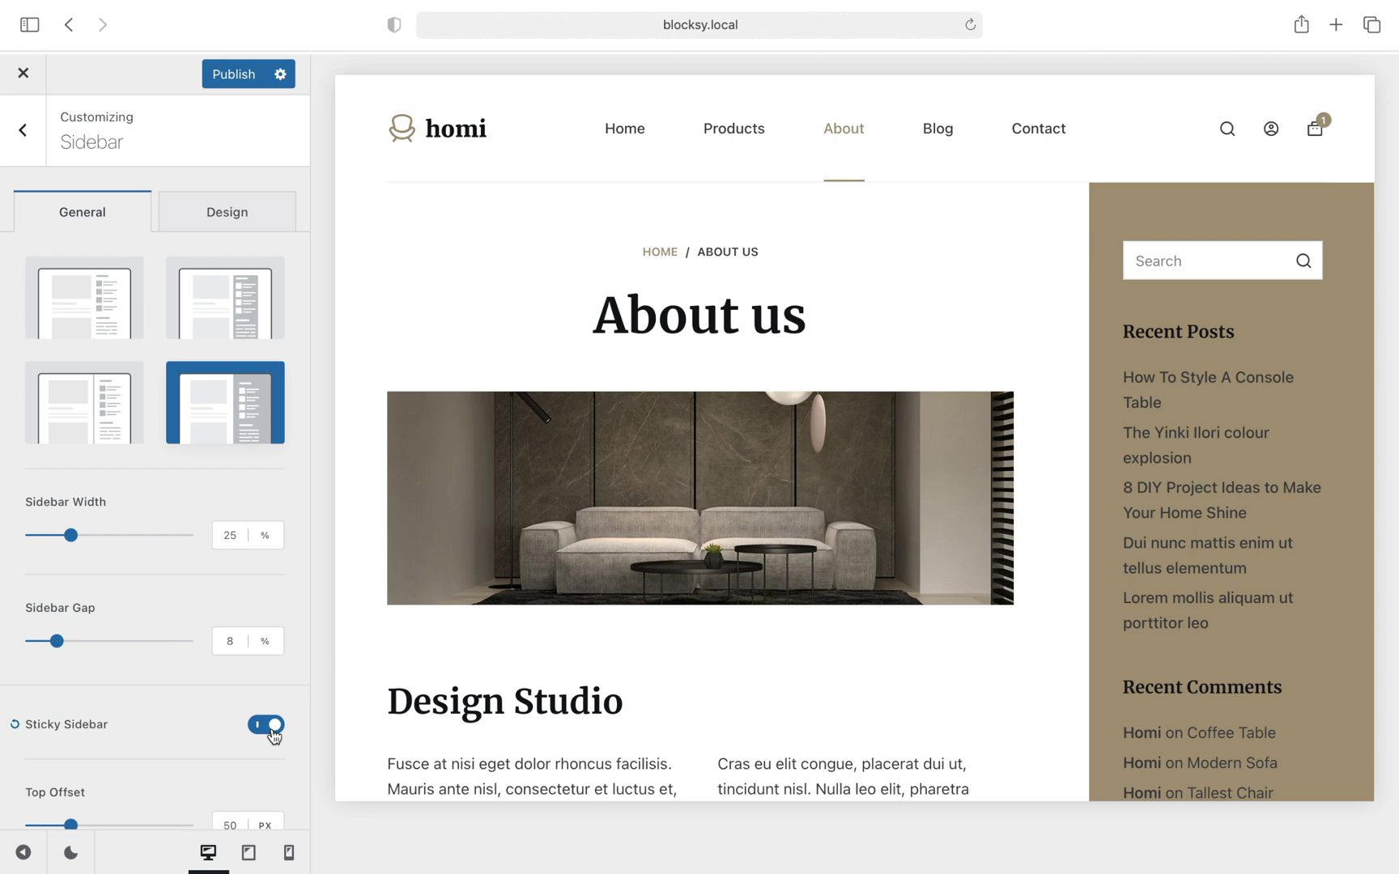
{"action": "scroll", "coordinate": [531, 726], "scroll_direction": "down", "scroll_amount": 5}
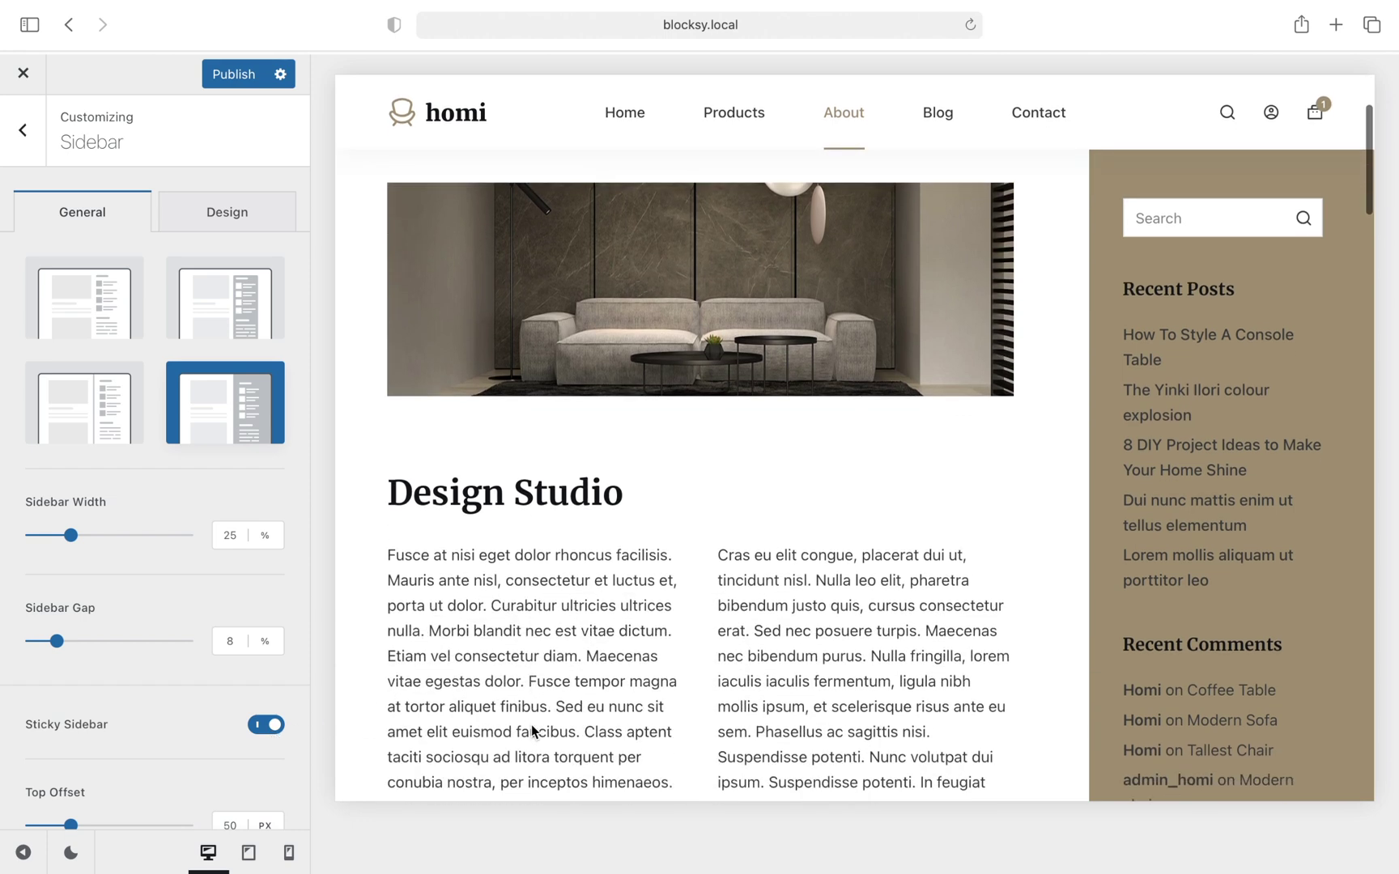
{"action": "scroll", "coordinate": [531, 724], "scroll_direction": "down", "scroll_amount": 11}
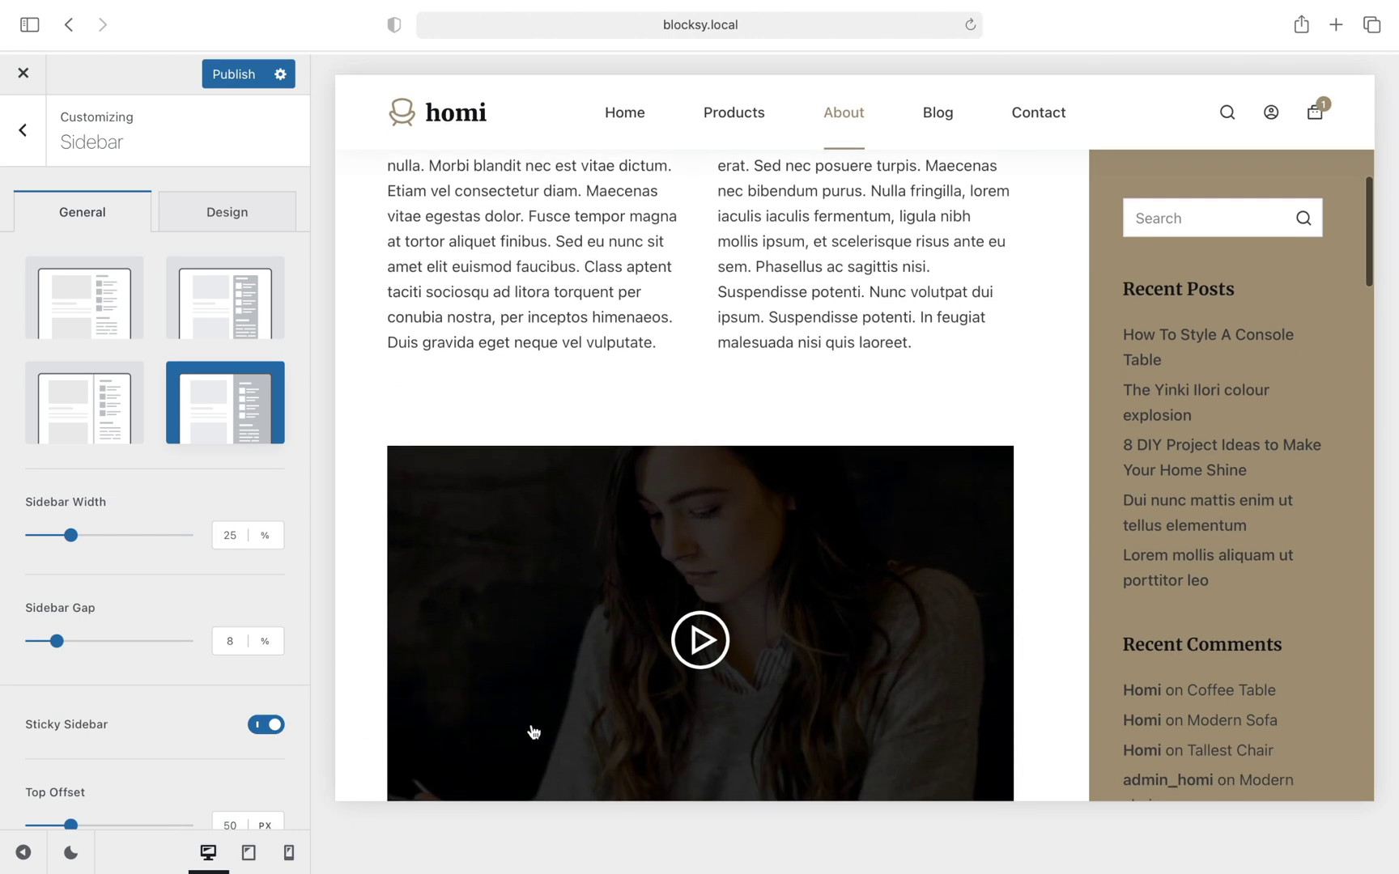
{"action": "scroll", "coordinate": [532, 732], "scroll_direction": "down", "scroll_amount": 8}
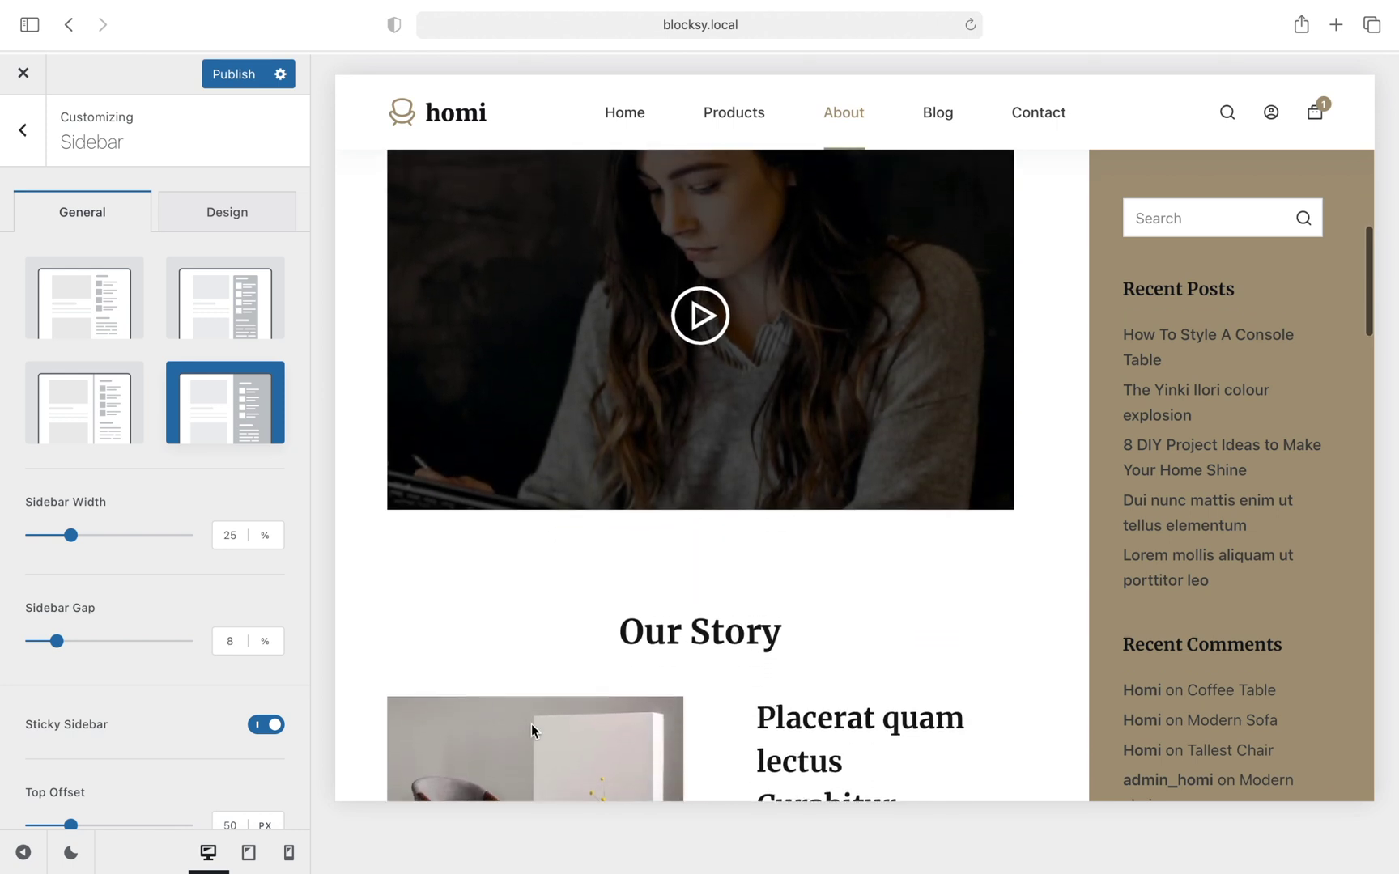
{"action": "scroll", "coordinate": [531, 730], "scroll_direction": "up", "scroll_amount": 12}
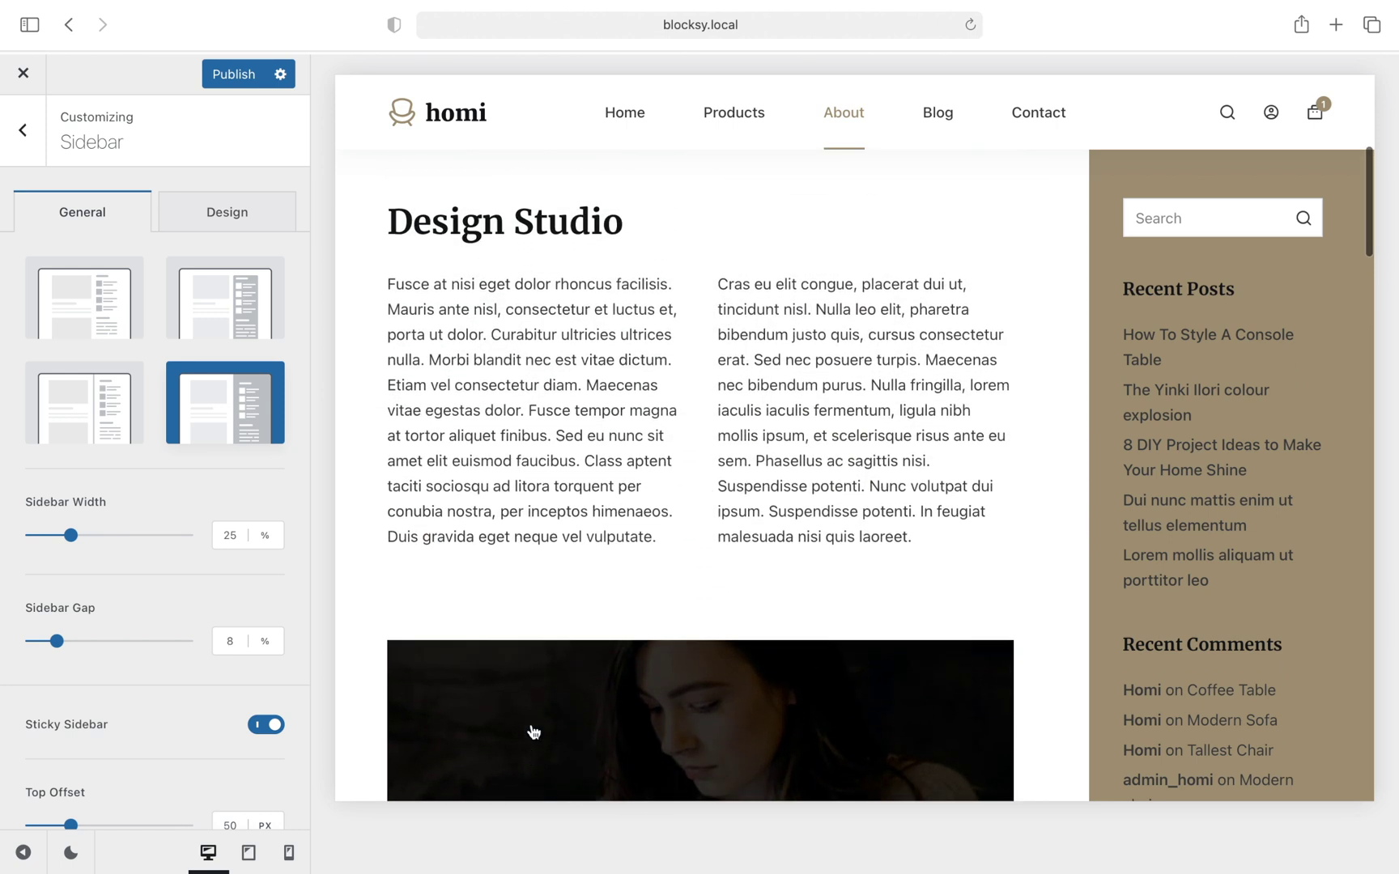
{"action": "scroll", "coordinate": [533, 732], "scroll_direction": "up", "scroll_amount": 12}
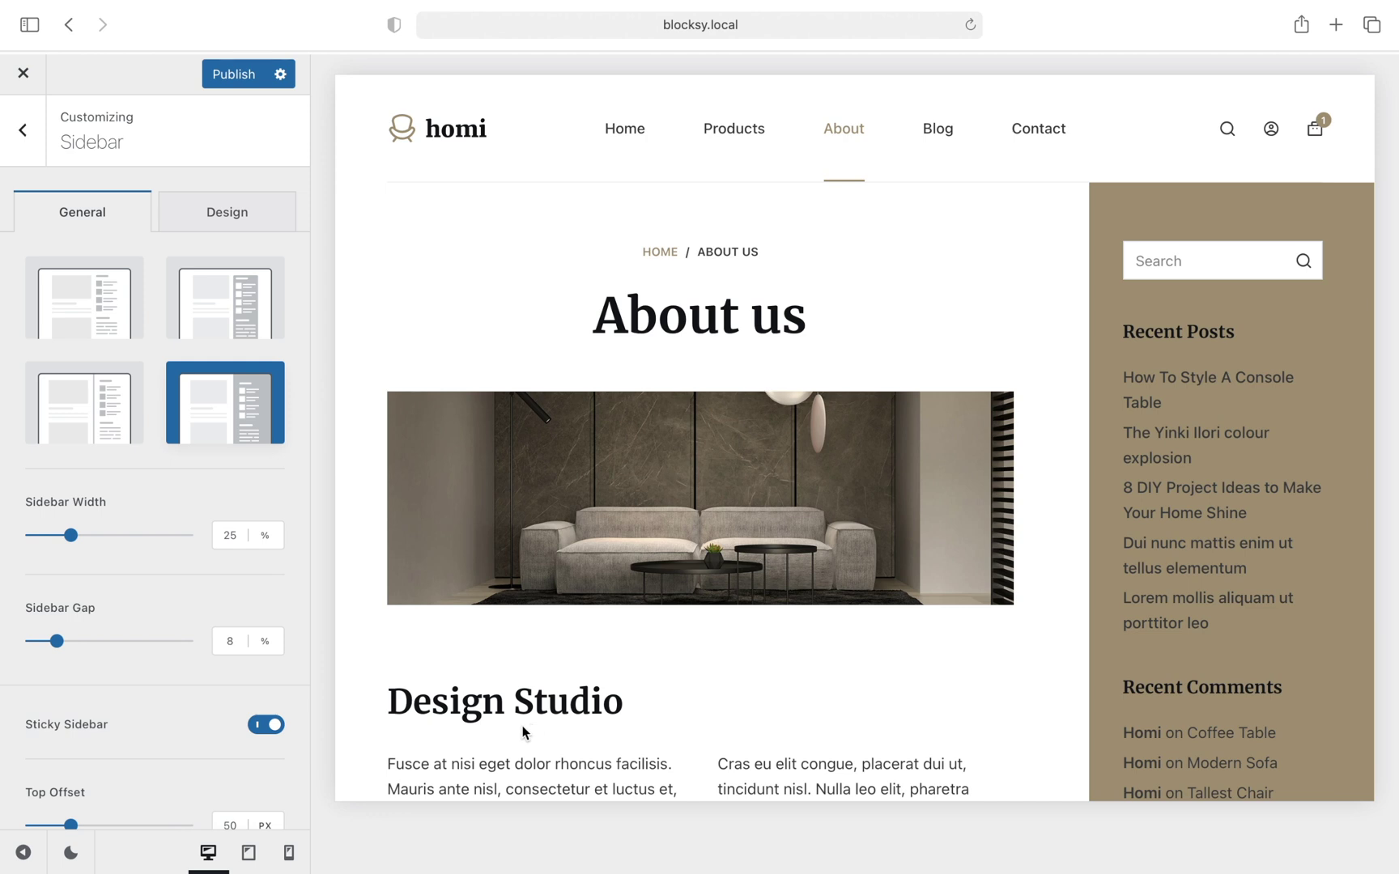
Set Container Inner Spacing to 39 px and Widgets Vertical Spacing to 37 px.
{"action": "scroll", "coordinate": [161, 790], "scroll_direction": "down", "scroll_amount": 5}
{"action": "scroll", "coordinate": [160, 788], "scroll_direction": "down", "scroll_amount": 1}
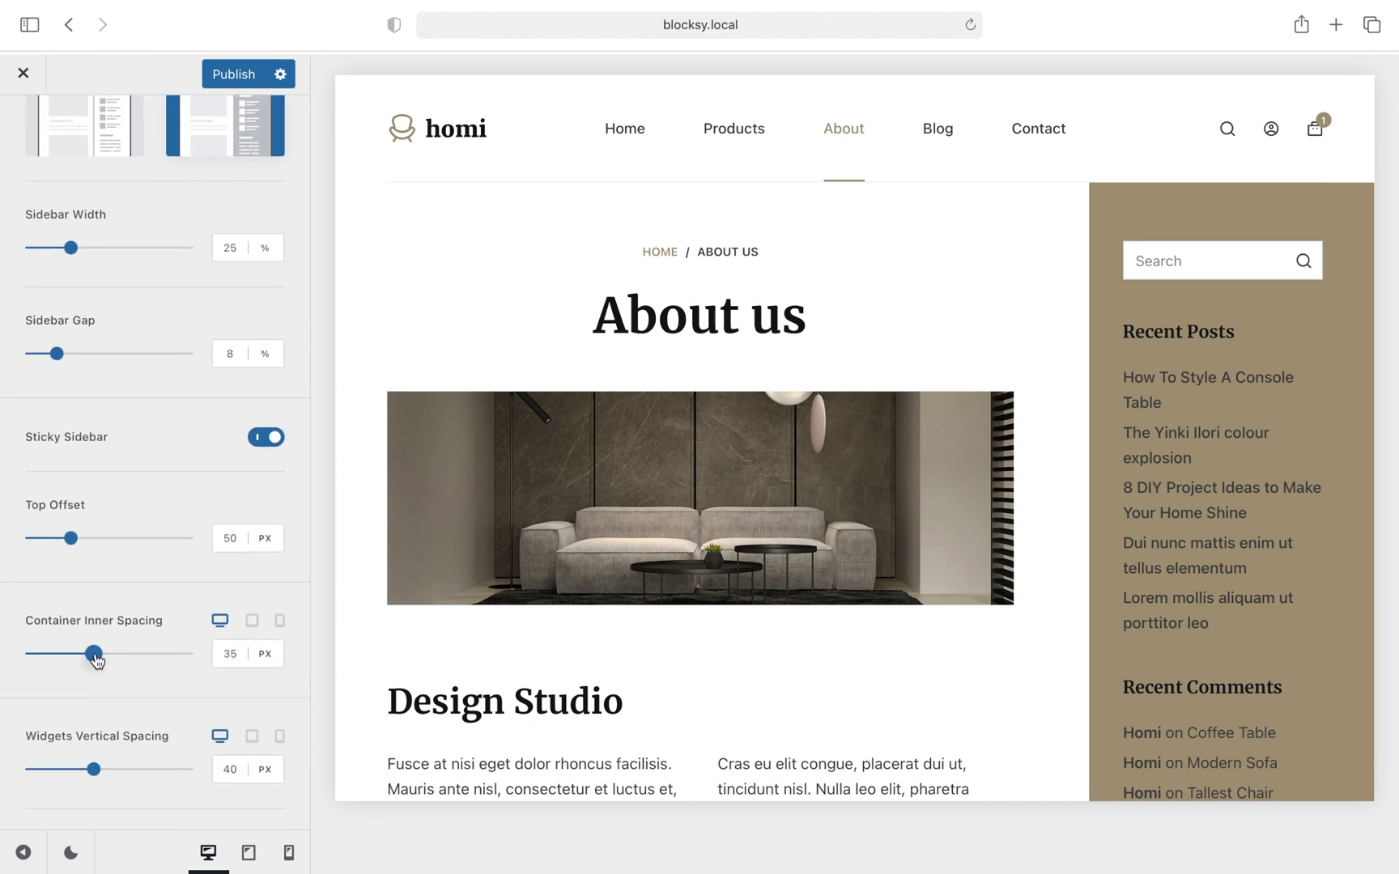
{"action": "mouse_move", "coordinate": [95, 659]}
{"action": "left_mouse_down"}
{"action": "mouse_move", "coordinate": [143, 653]}
{"action": "mouse_move", "coordinate": [81, 654]}
{"action": "mouse_move", "coordinate": [101, 655]}
{"action": "left_mouse_up"}
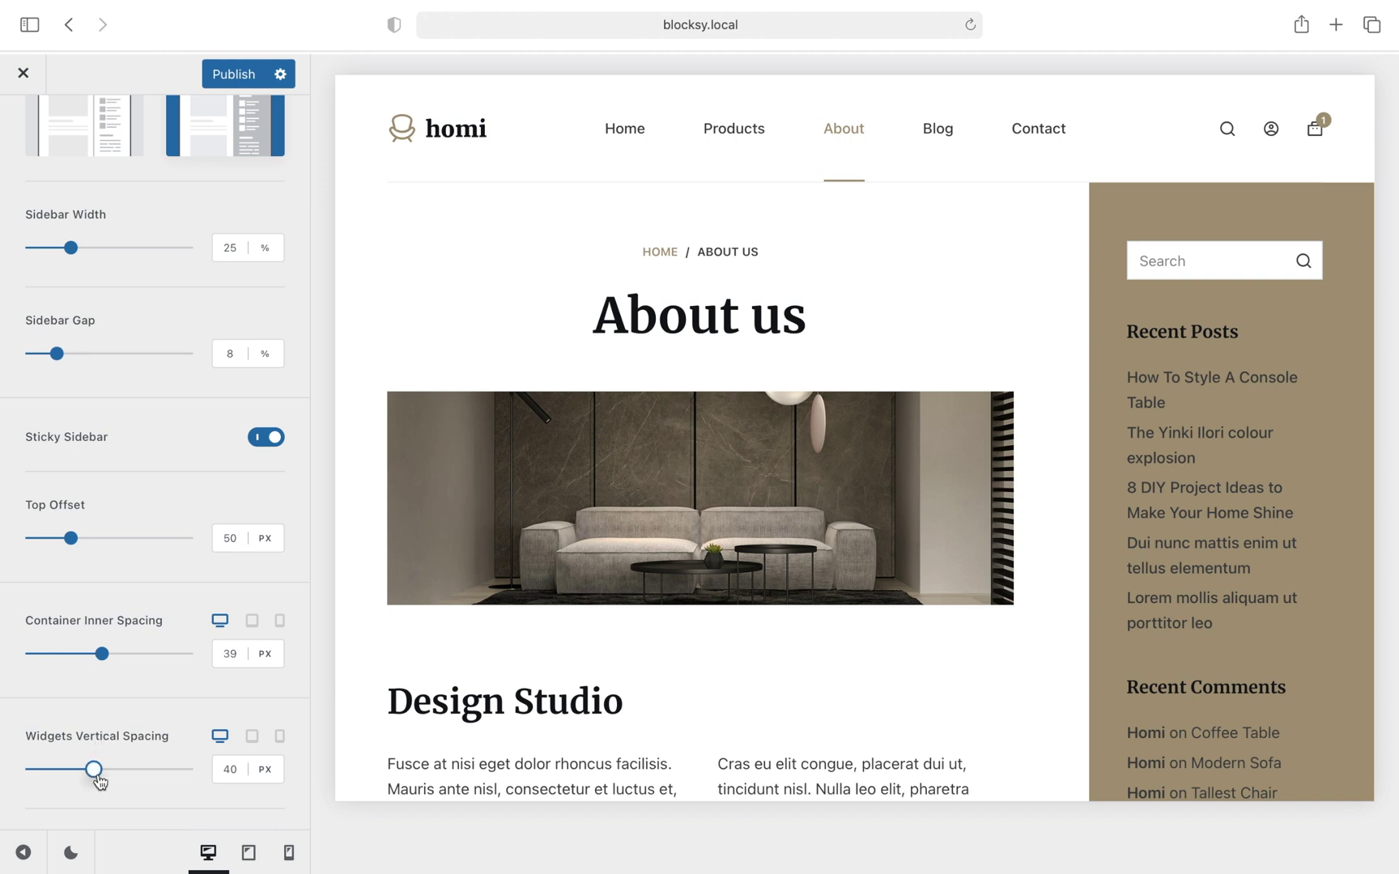
{"action": "mouse_move", "coordinate": [98, 777]}
{"action": "left_mouse_down"}
{"action": "mouse_move", "coordinate": [161, 769]}
{"action": "mouse_move", "coordinate": [88, 770]}
{"action": "left_mouse_up"}
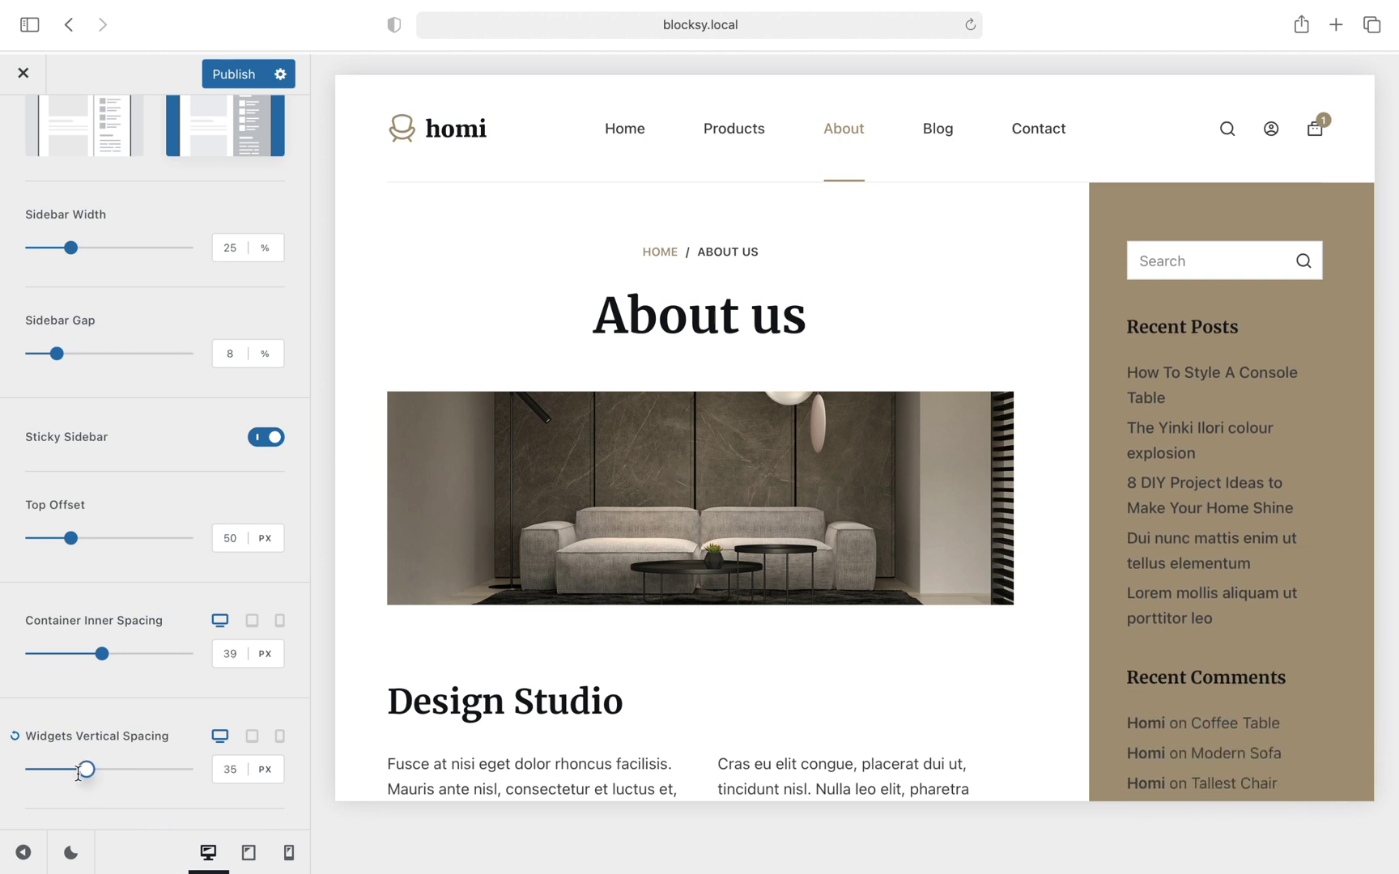
{"action": "scroll", "coordinate": [83, 773], "scroll_direction": "down", "scroll_amount": 1}
Keep H2 widget titles, show the sidebar on tablet and mobile, and preview at phone size.
{"action": "scroll", "coordinate": [84, 773], "scroll_direction": "down", "scroll_amount": 4}
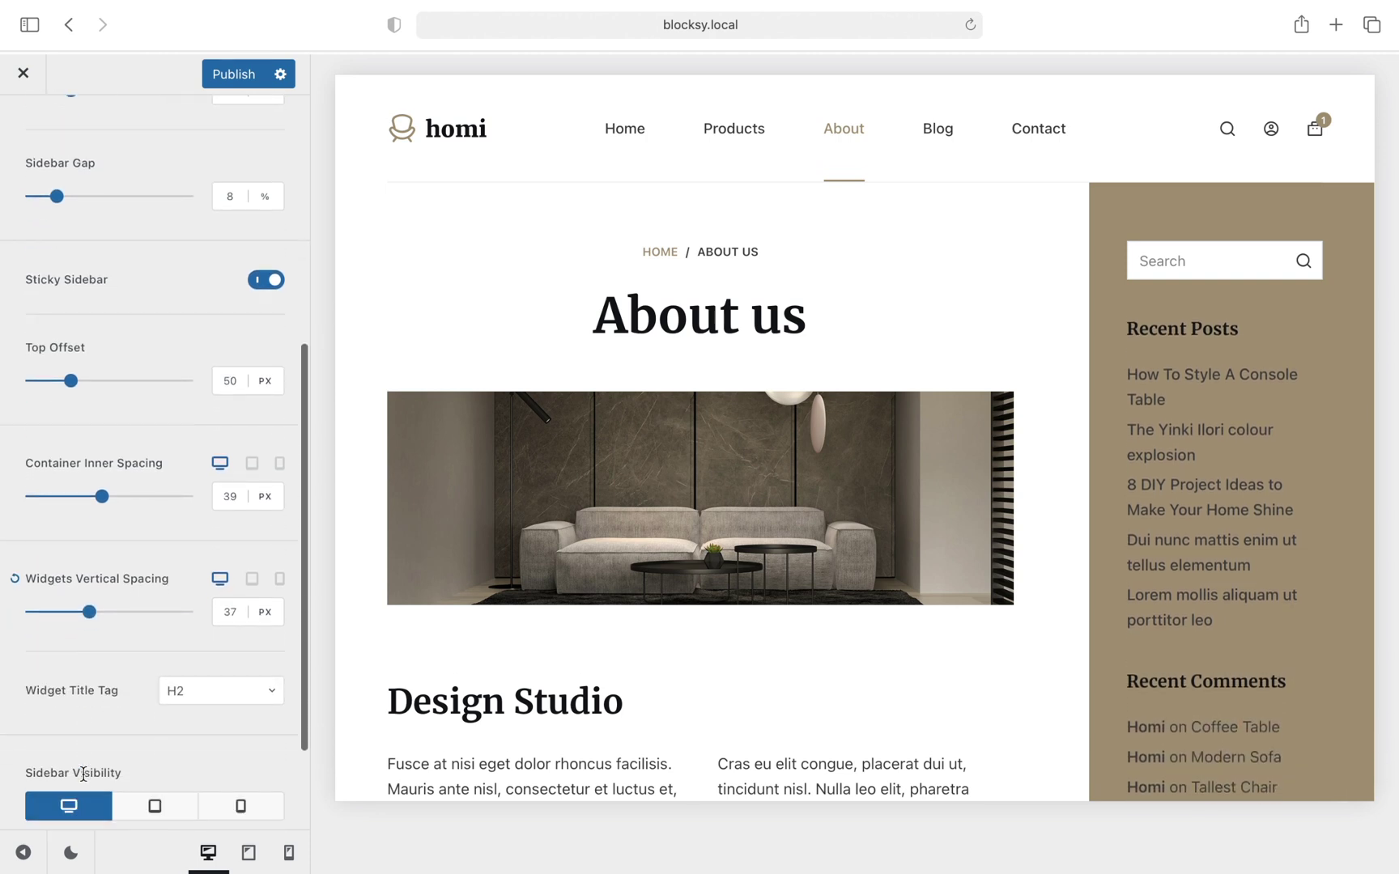
{"action": "left_click", "coordinate": [253, 665]}
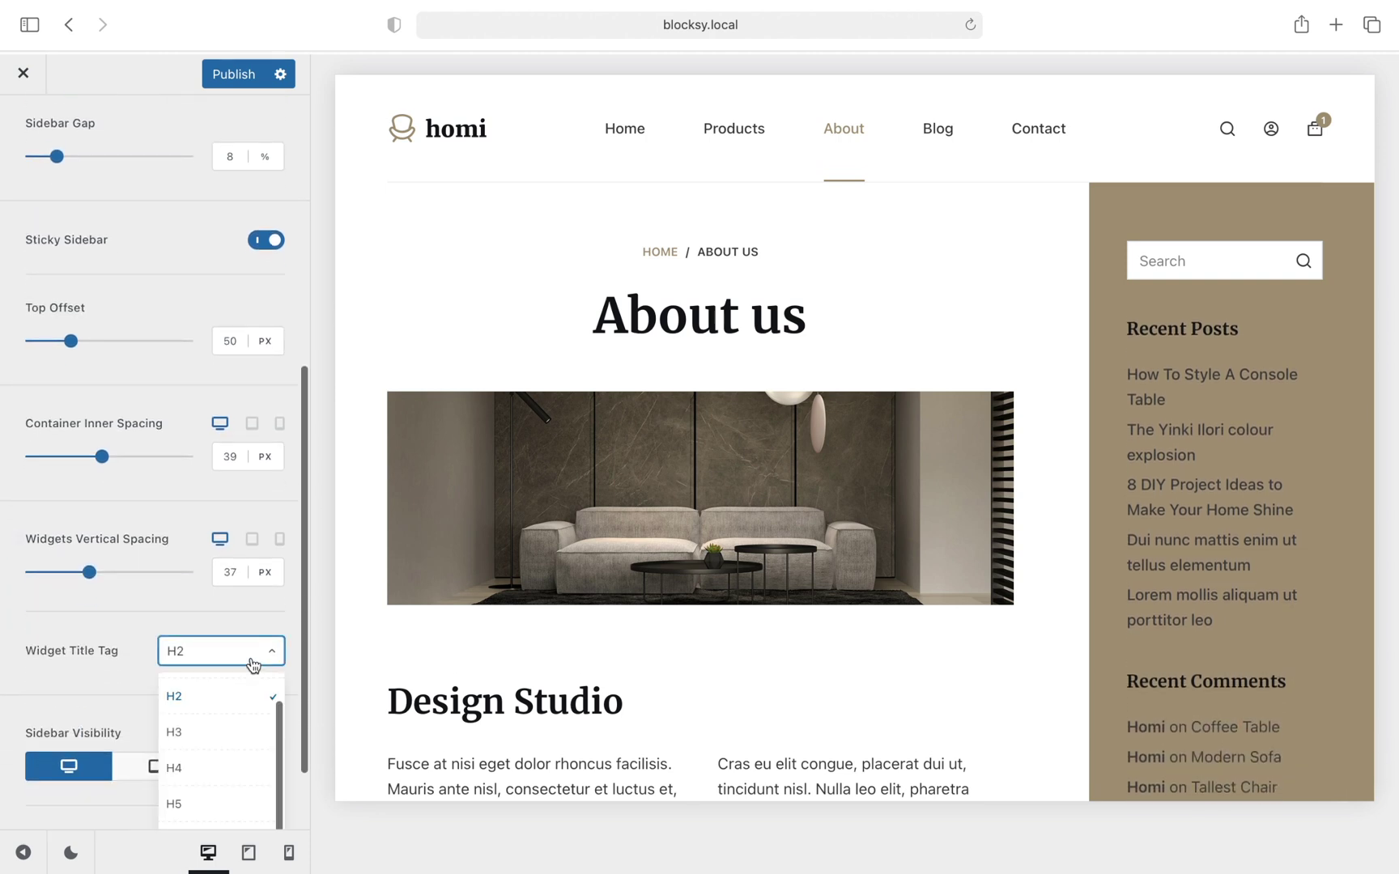
{"action": "left_click", "coordinate": [253, 666]}
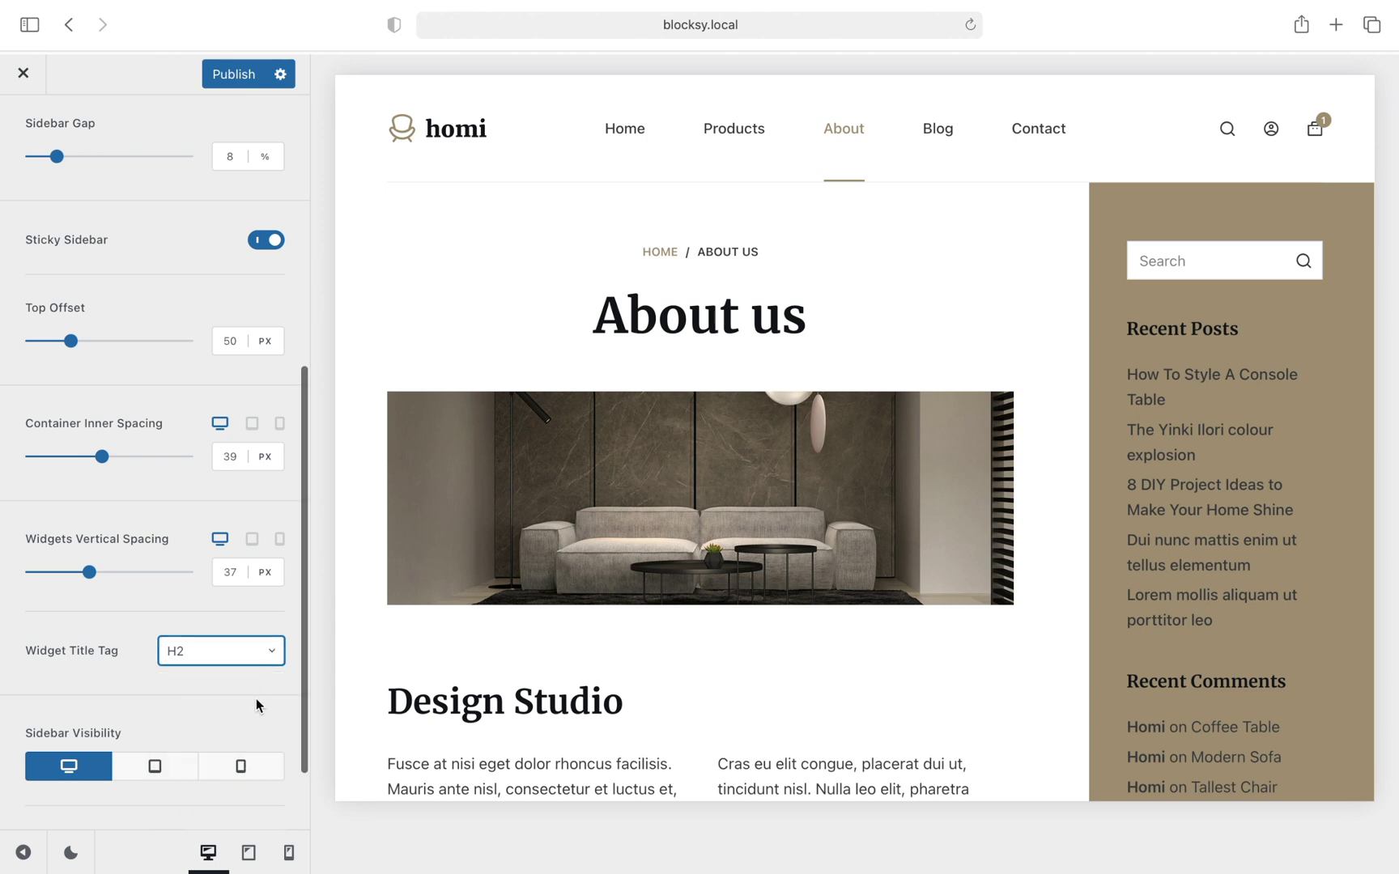
{"action": "scroll", "coordinate": [256, 699], "scroll_direction": "down", "scroll_amount": 2}
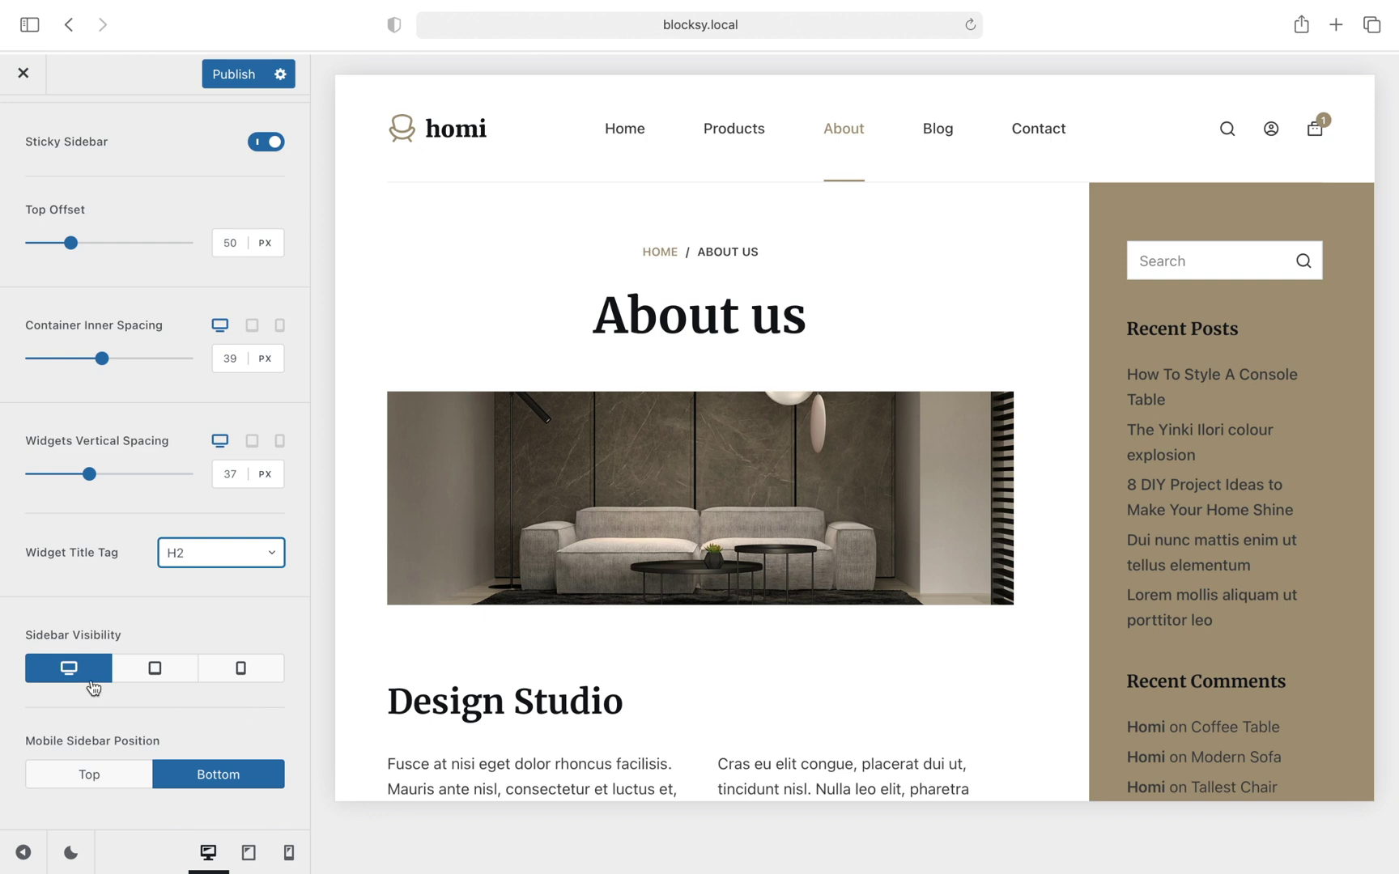
{"action": "left_click", "coordinate": [159, 684]}
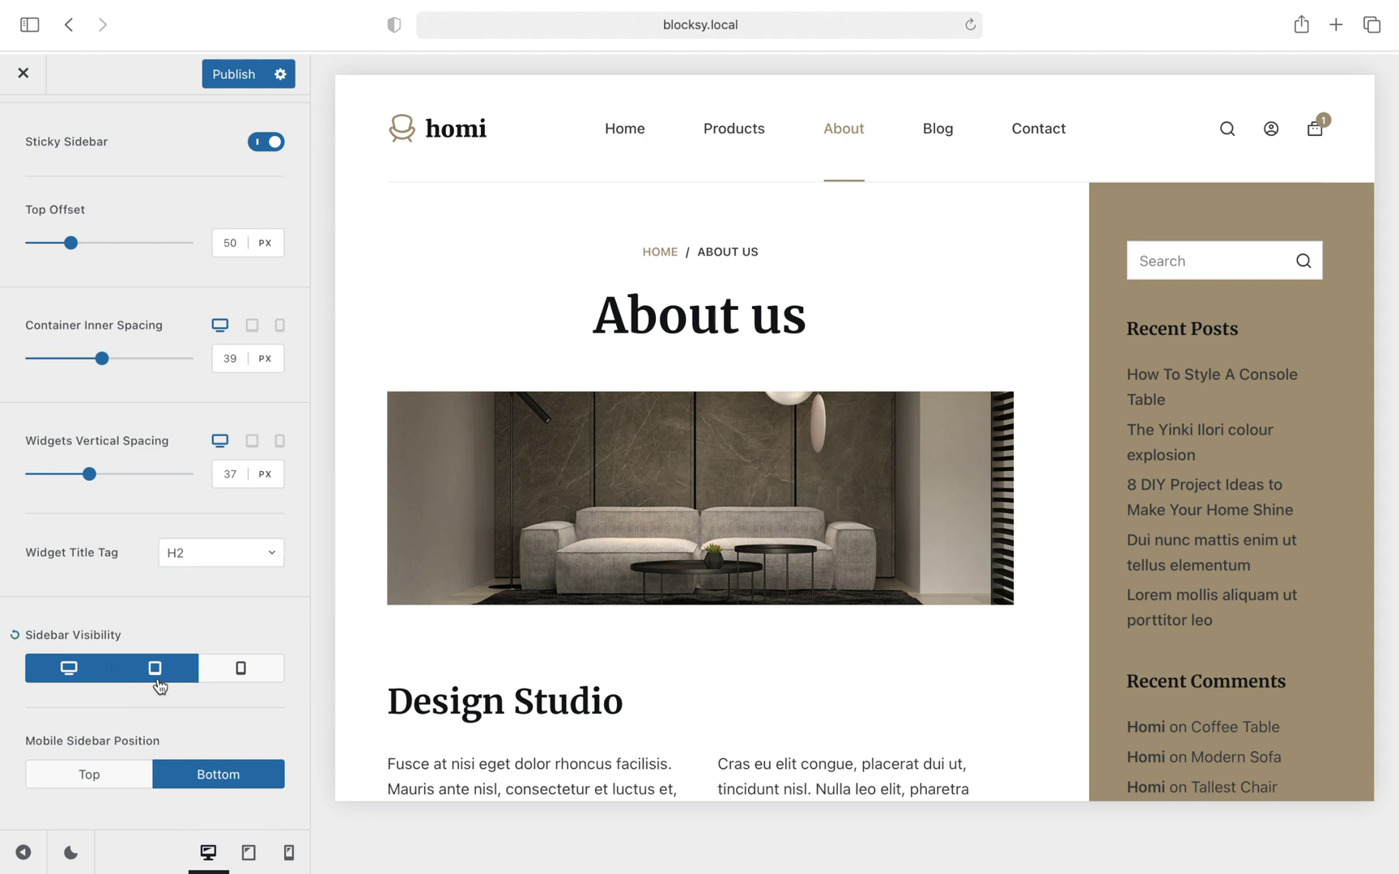
{"action": "left_click", "coordinate": [256, 686]}
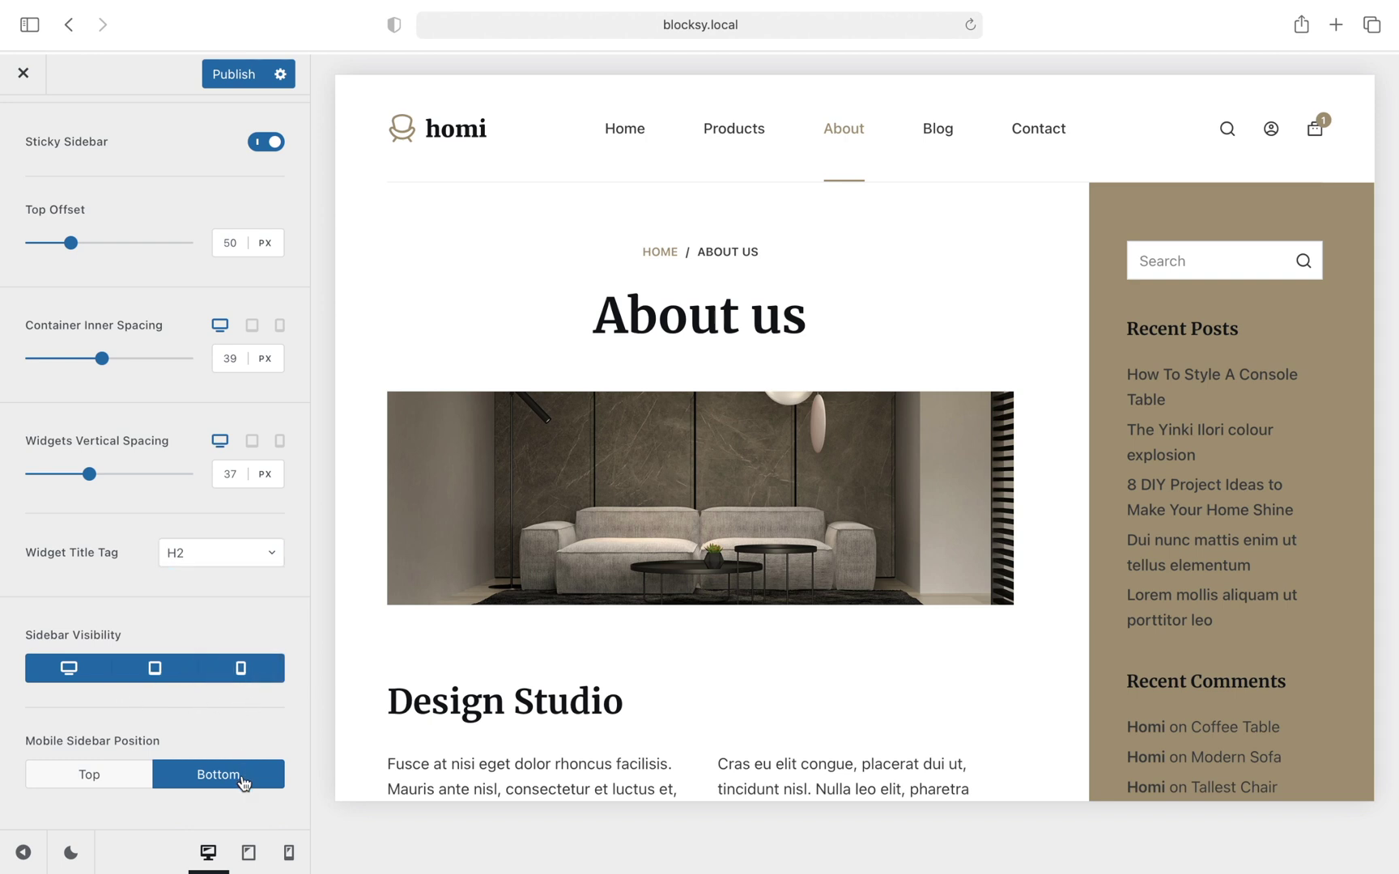
{"action": "left_click", "coordinate": [289, 853]}
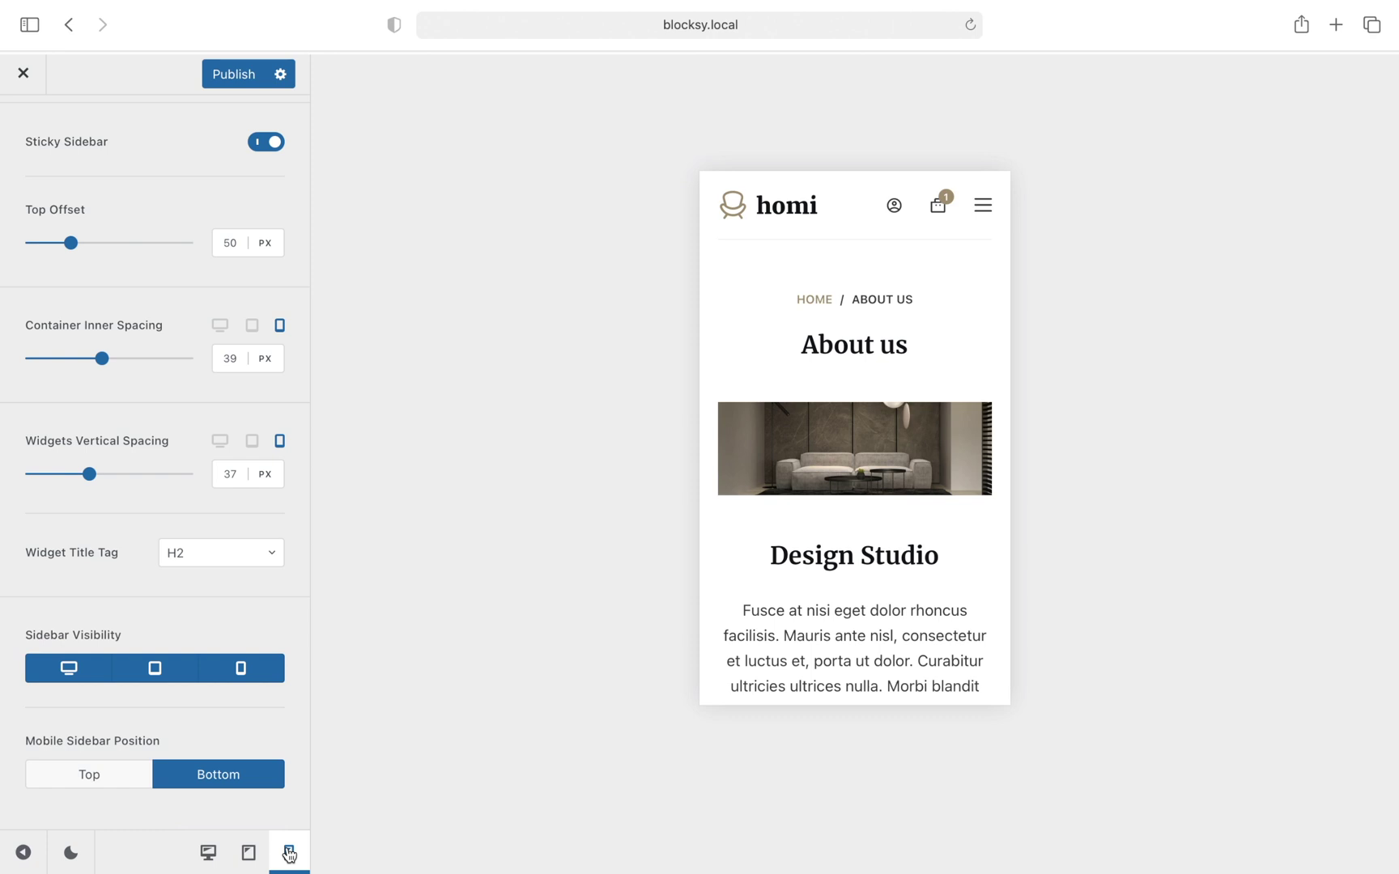
{"action": "left_click", "coordinate": [131, 785]}
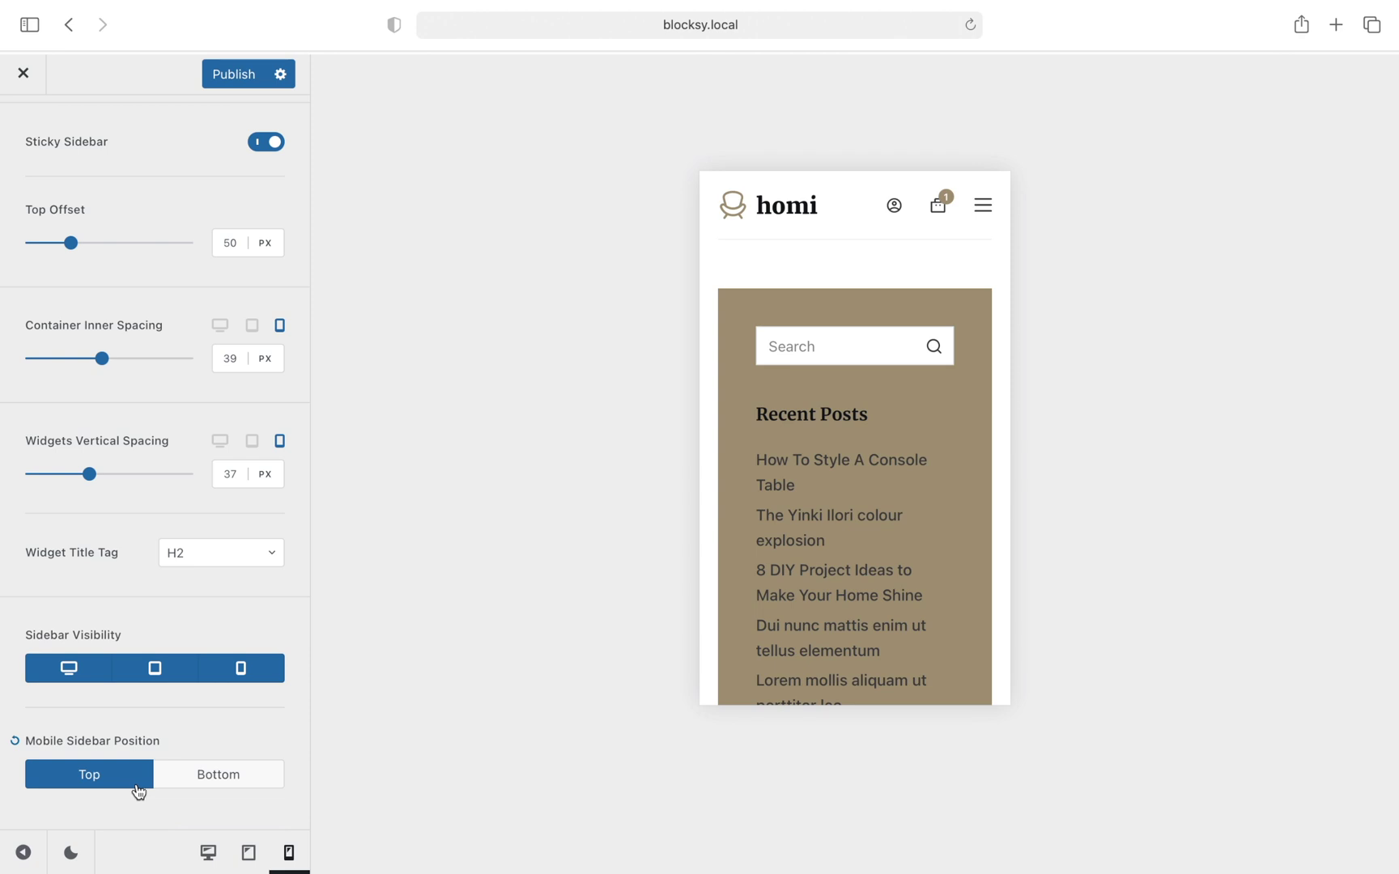
{"action": "left_click", "coordinate": [193, 790]}
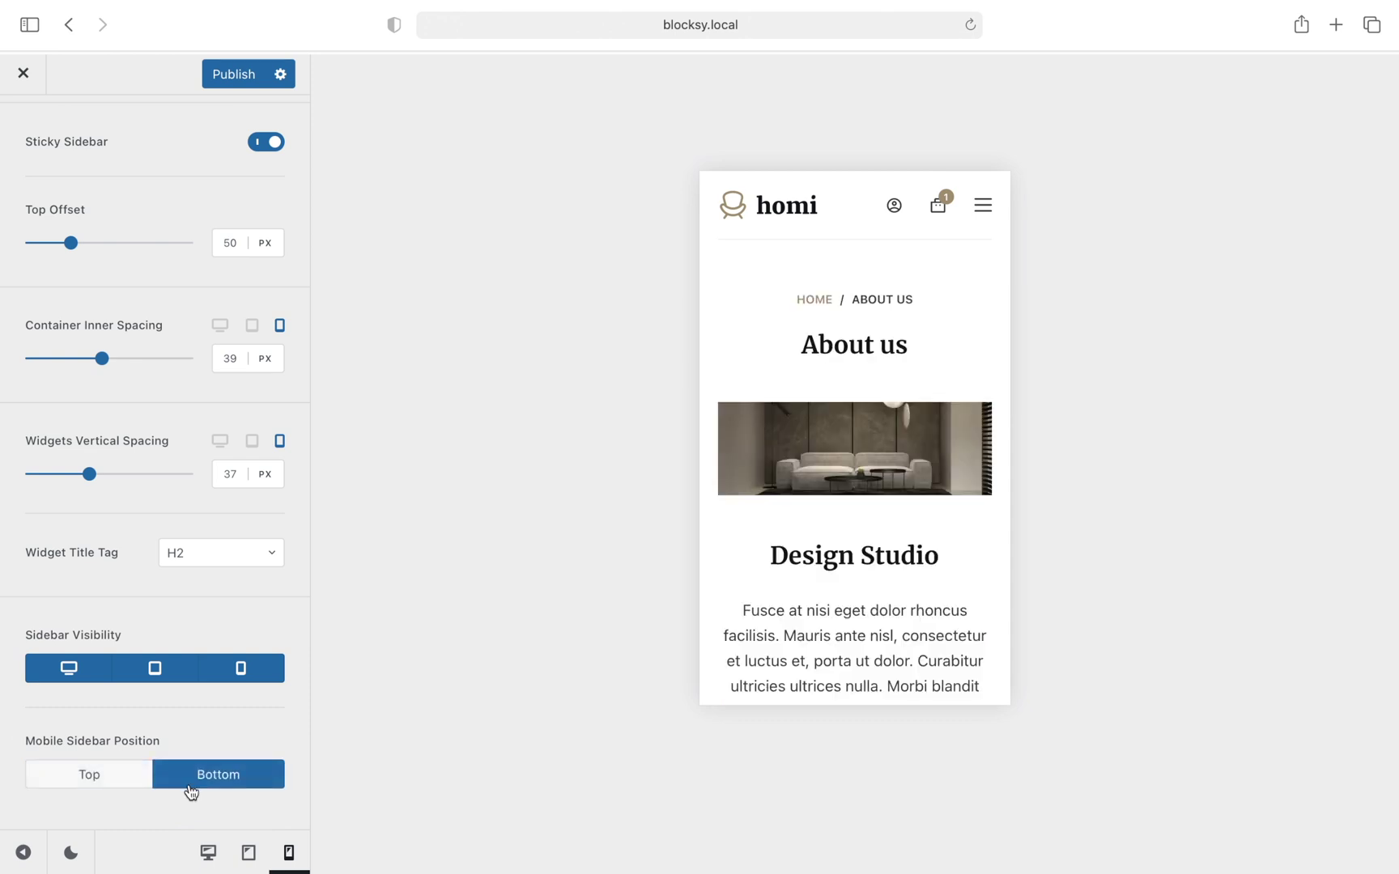
{"action": "left_click", "coordinate": [208, 850]}
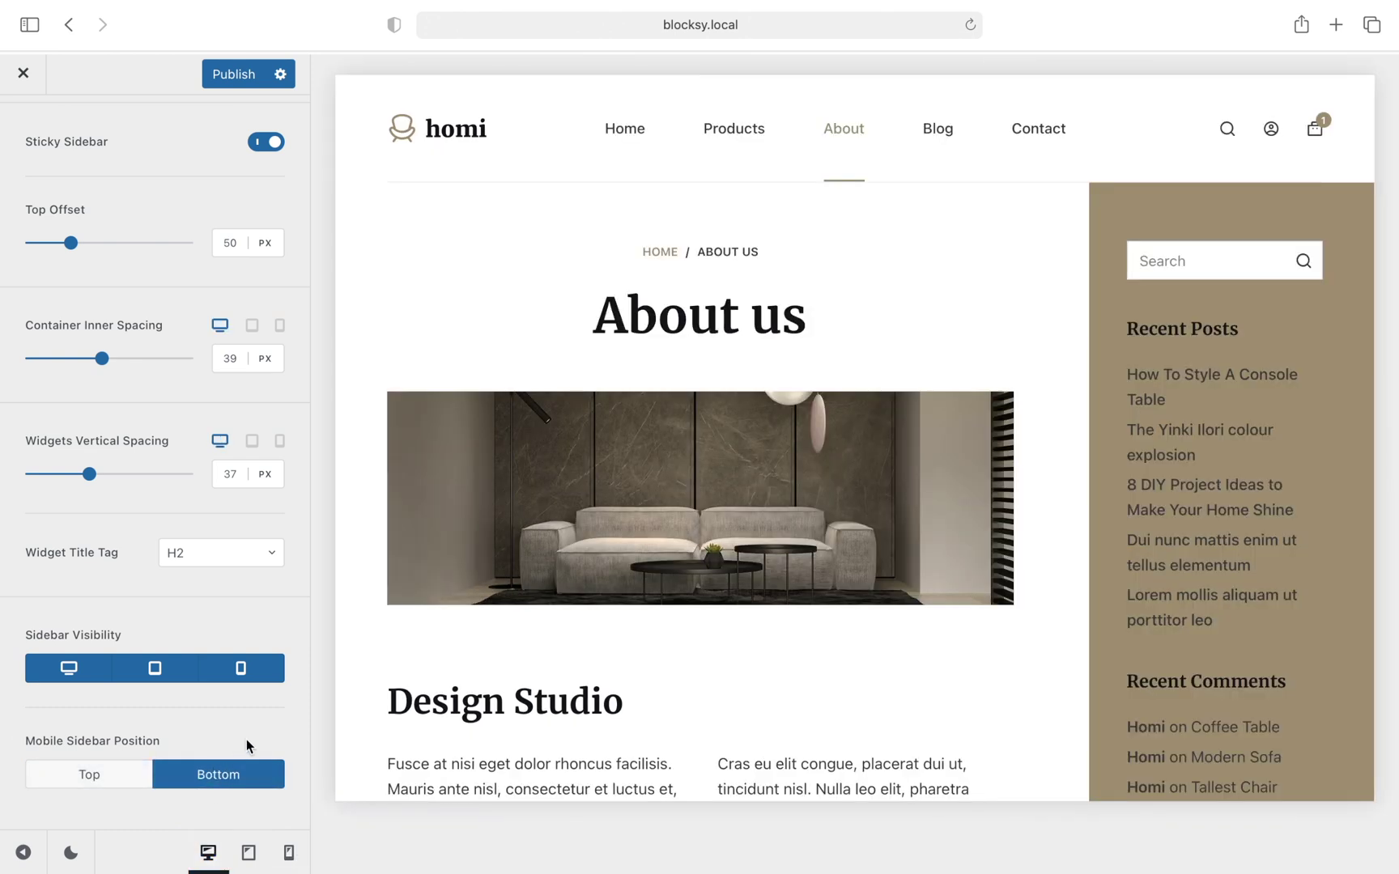
{"action": "scroll", "coordinate": [255, 734], "scroll_direction": "up", "scroll_amount": 10}
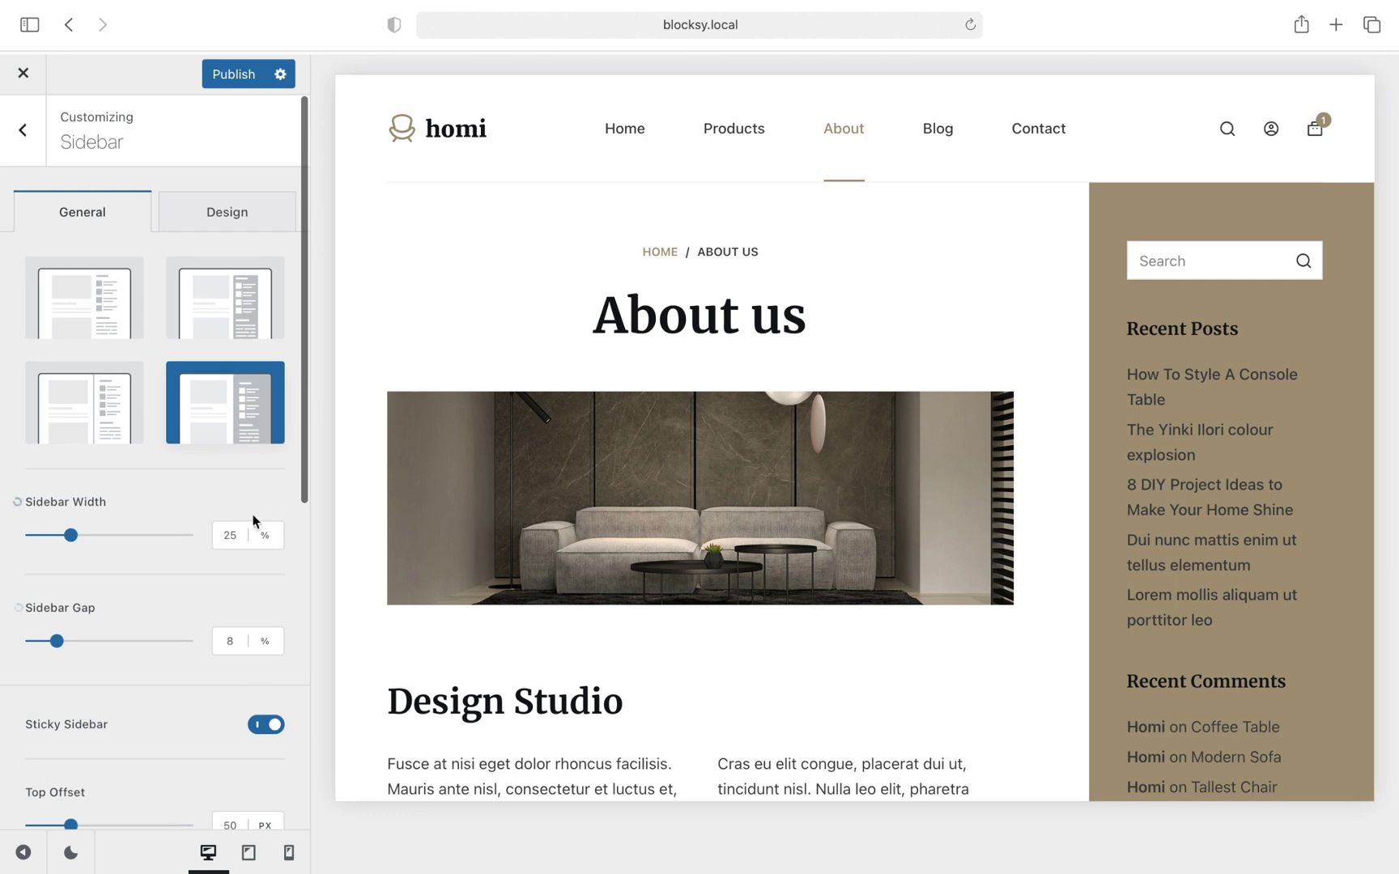
Change the sidebar background colour to #7f715c and publish the Customizer changes.
{"action": "left_click", "coordinate": [241, 232]}
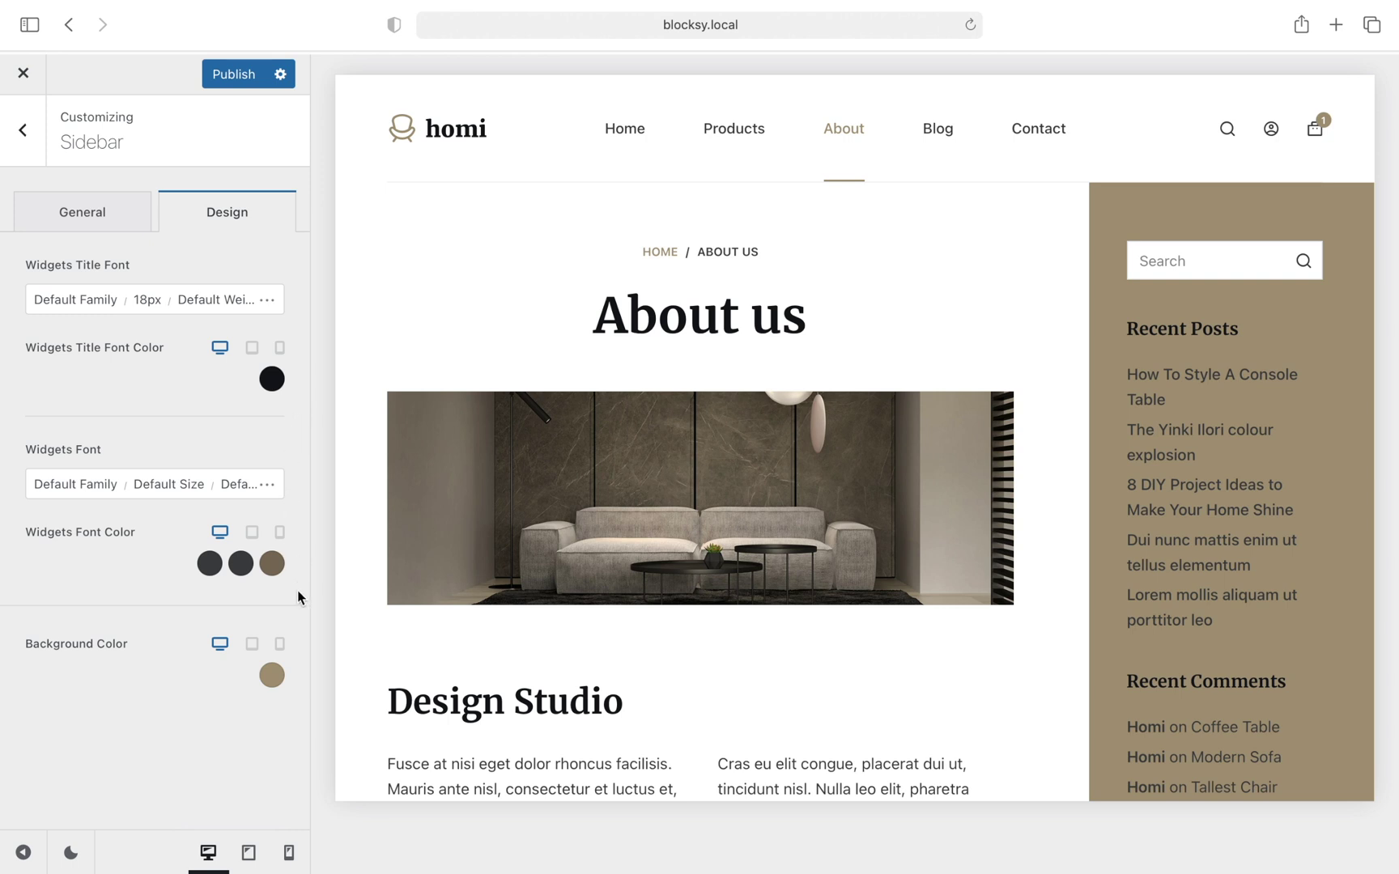
{"action": "left_click", "coordinate": [274, 680]}
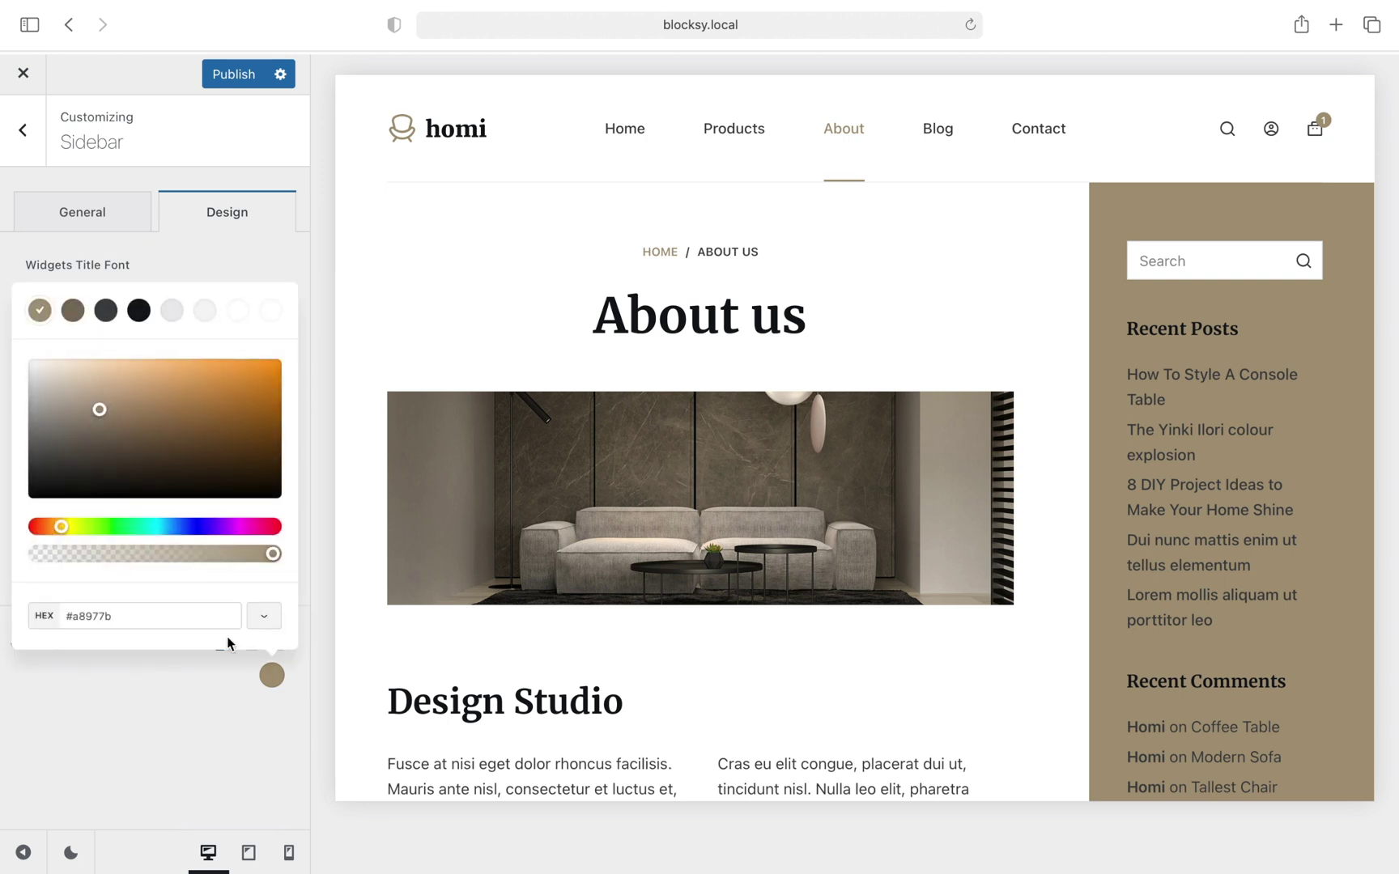
{"action": "left_click", "coordinate": [72, 322]}
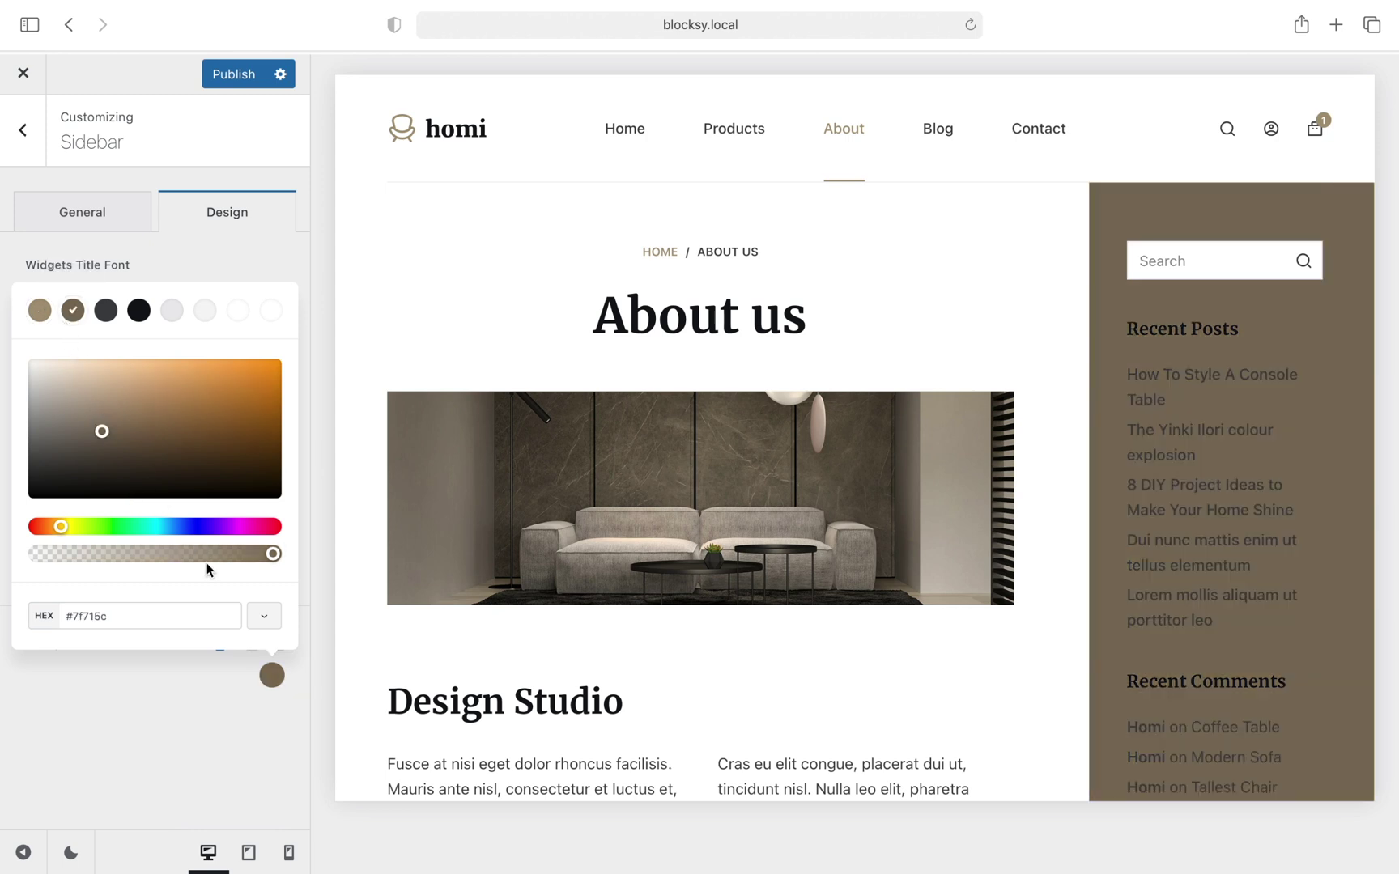
{"action": "left_click", "coordinate": [272, 674]}
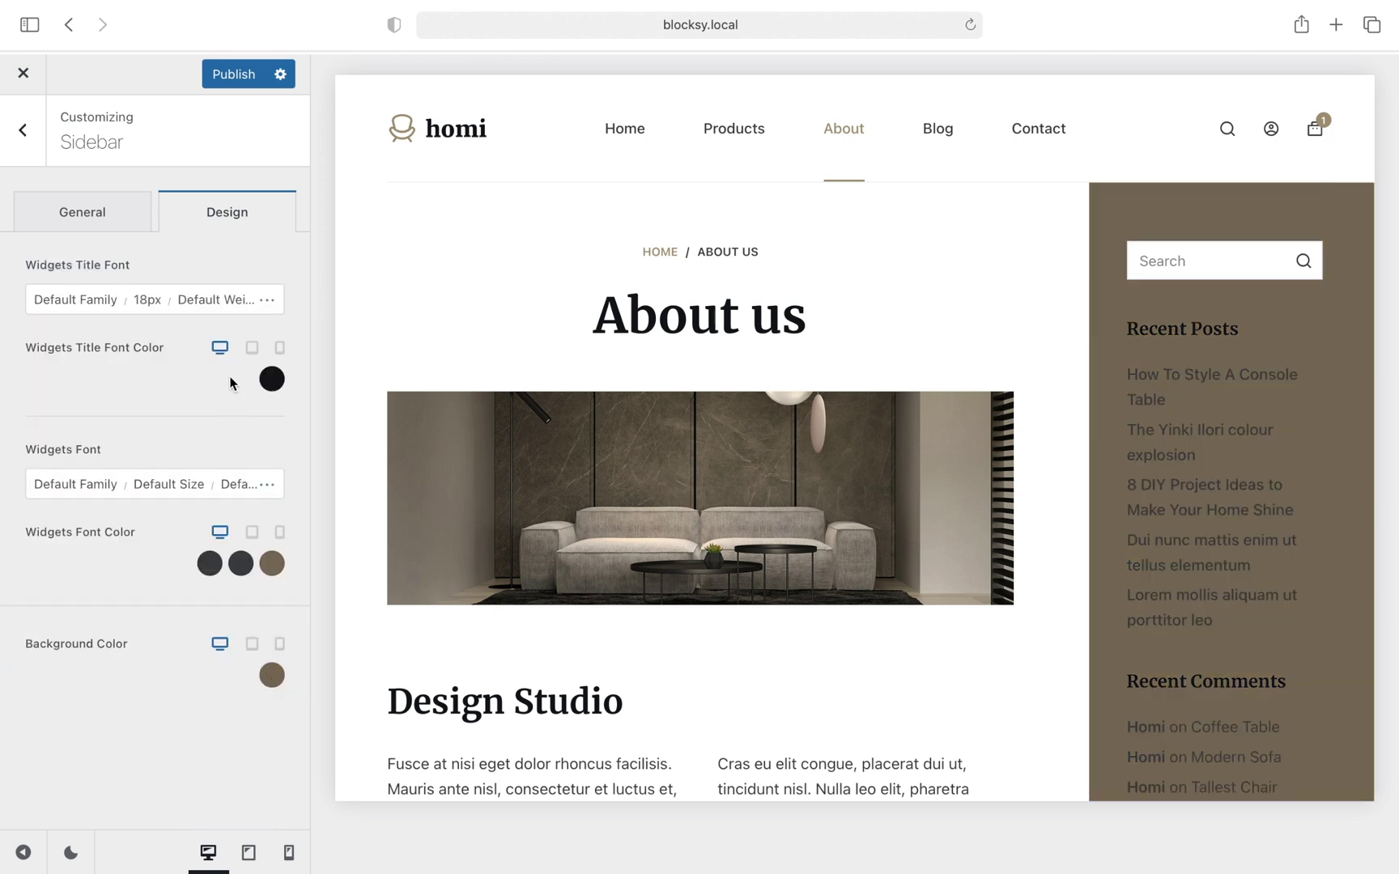
{"action": "left_click", "coordinate": [230, 81]}
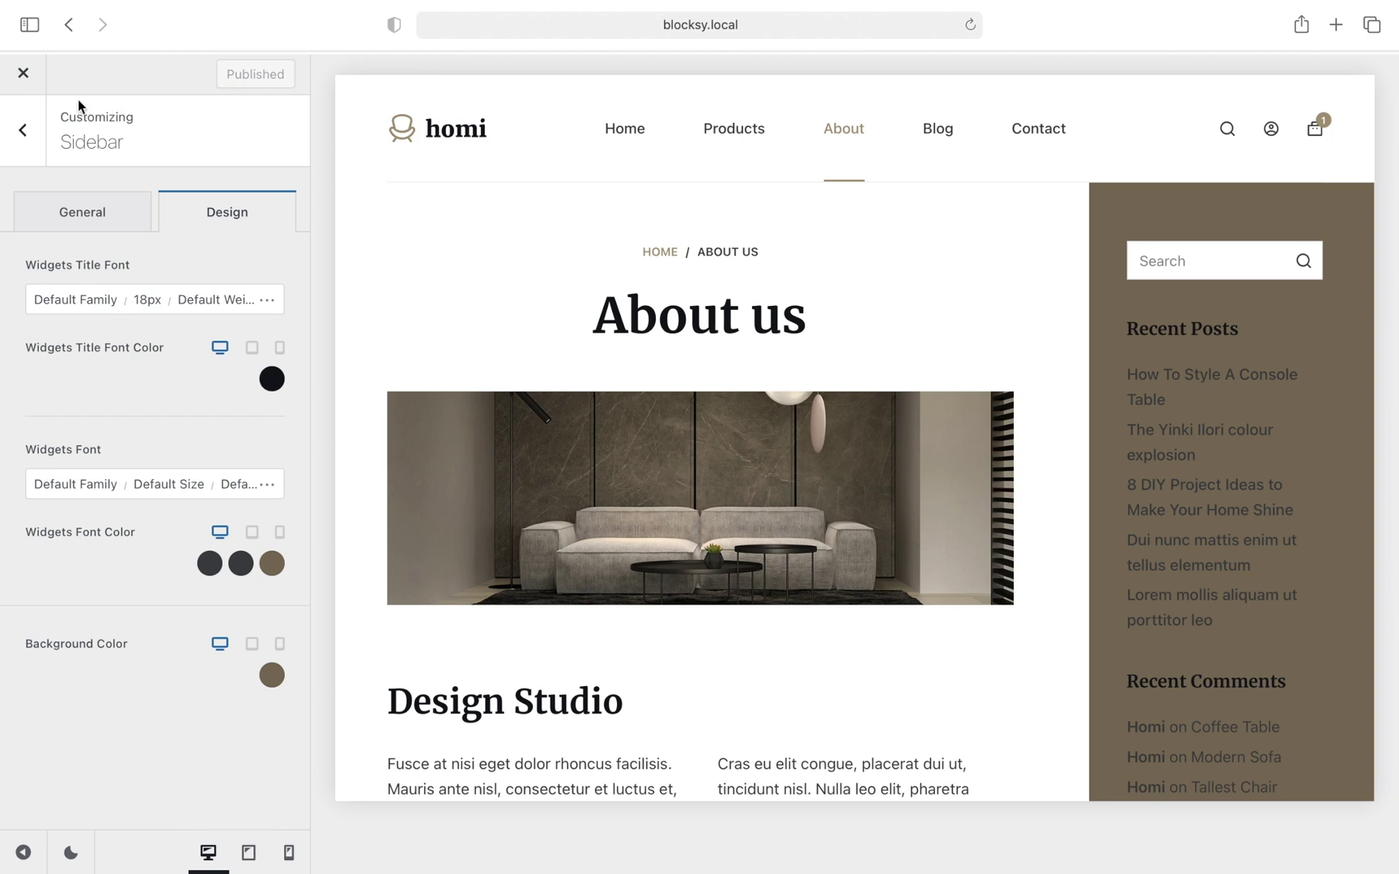
Close the Customizer to return to the Blocksy site's admin Dashboard.
{"action": "left_click", "coordinate": [35, 89]}
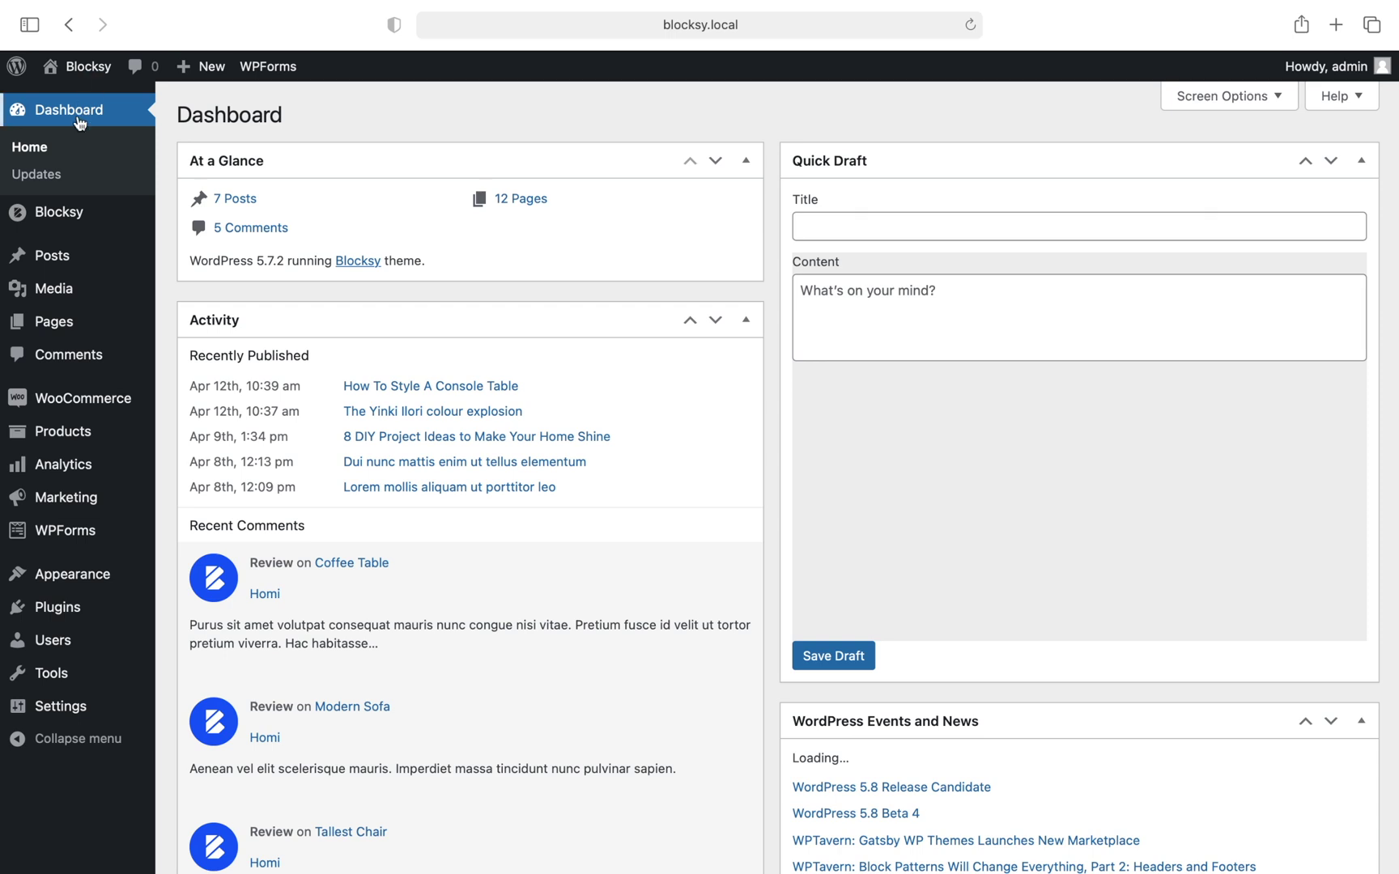
Activate the Multiple Sidebars extension from the Pro list on Blocksy's Extensions page.
{"action": "mouse_move", "coordinate": [58, 213]}
{"action": "left_click", "coordinate": [179, 220]}
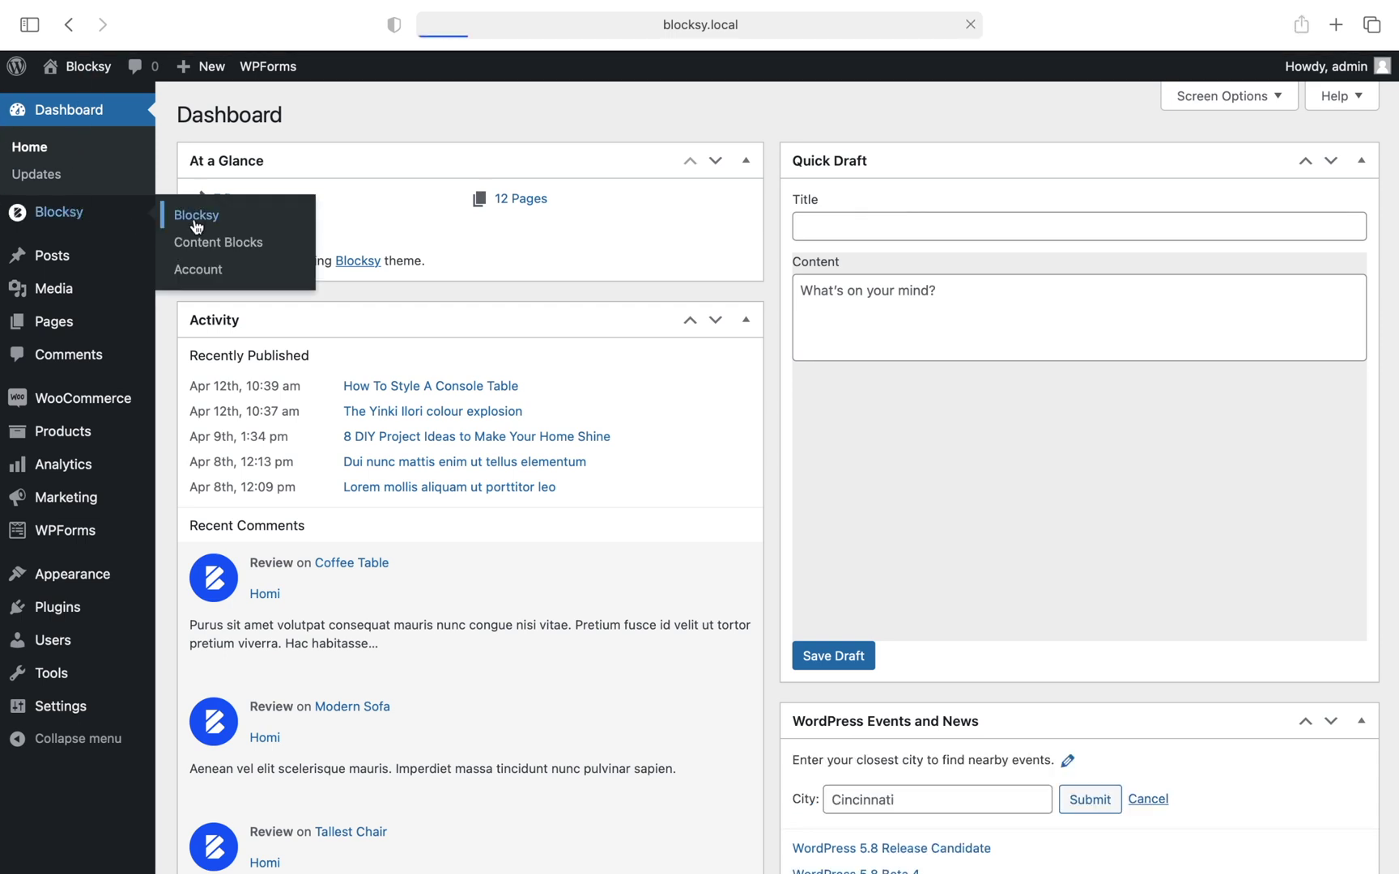
{"action": "left_click", "coordinate": [697, 341]}
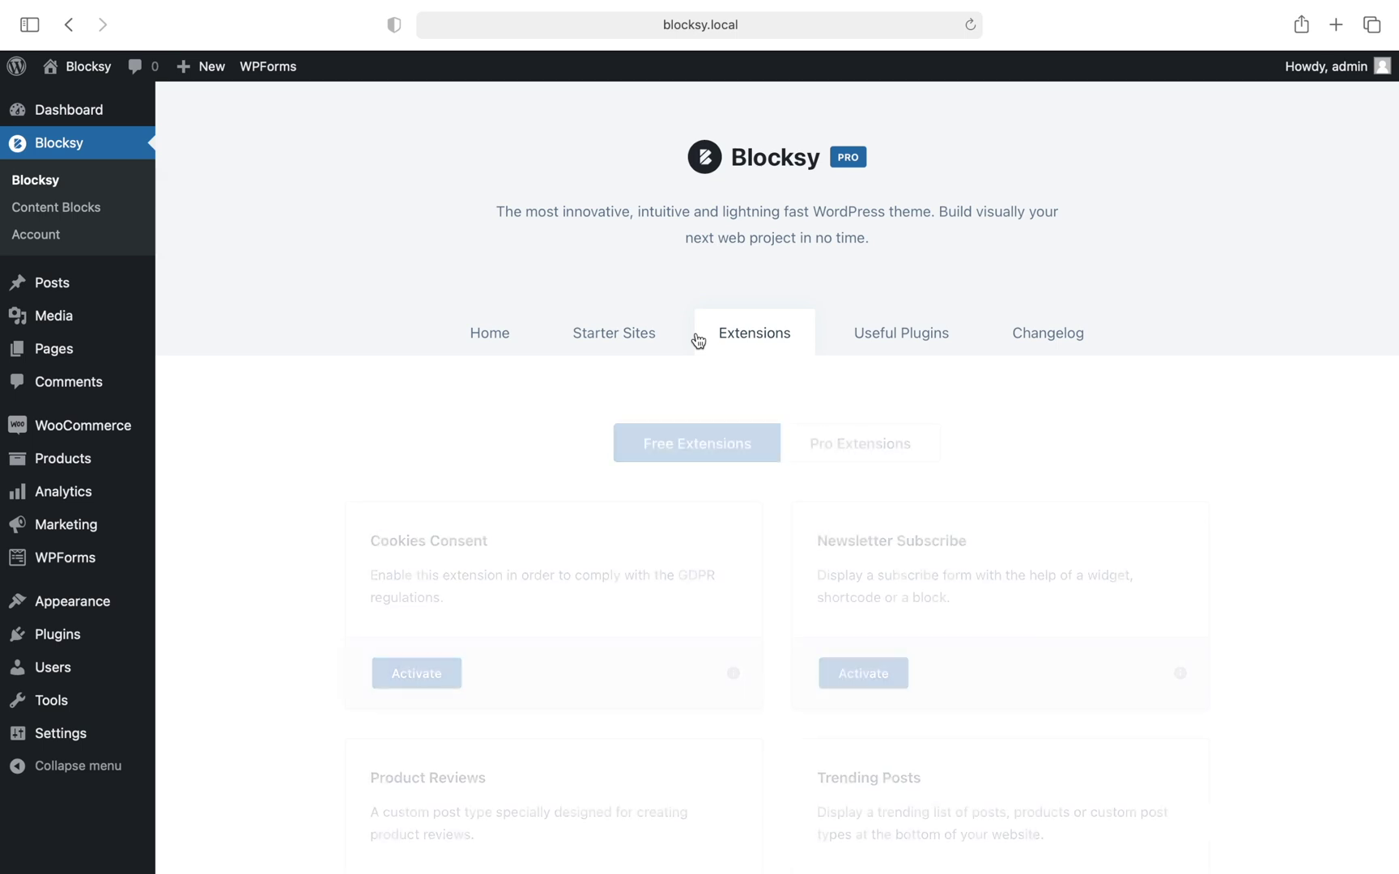
{"action": "left_click", "coordinate": [856, 452]}
{"action": "scroll", "coordinate": [857, 453], "scroll_direction": "down", "scroll_amount": 10}
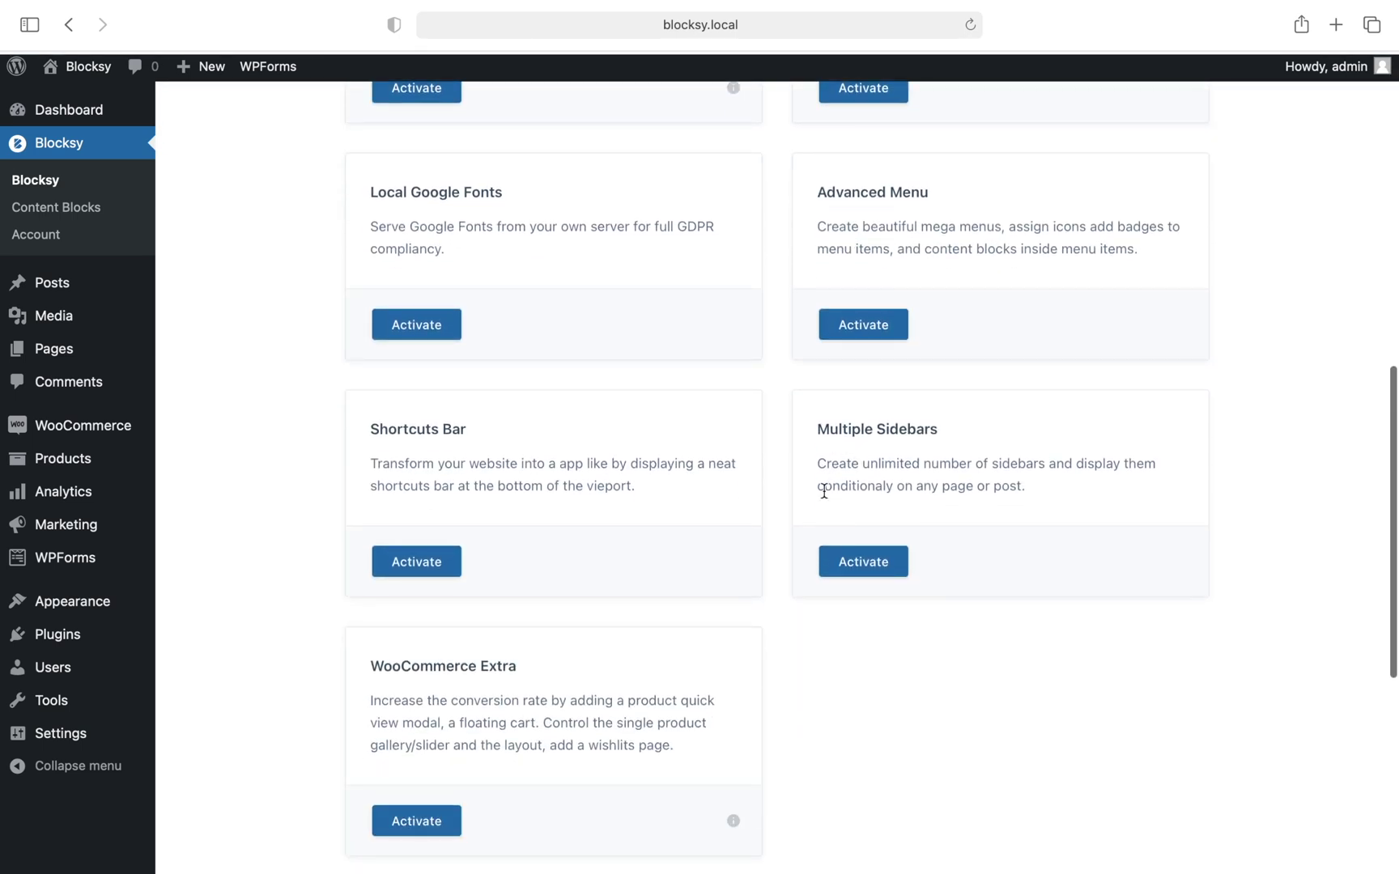
{"action": "left_click", "coordinate": [848, 563]}
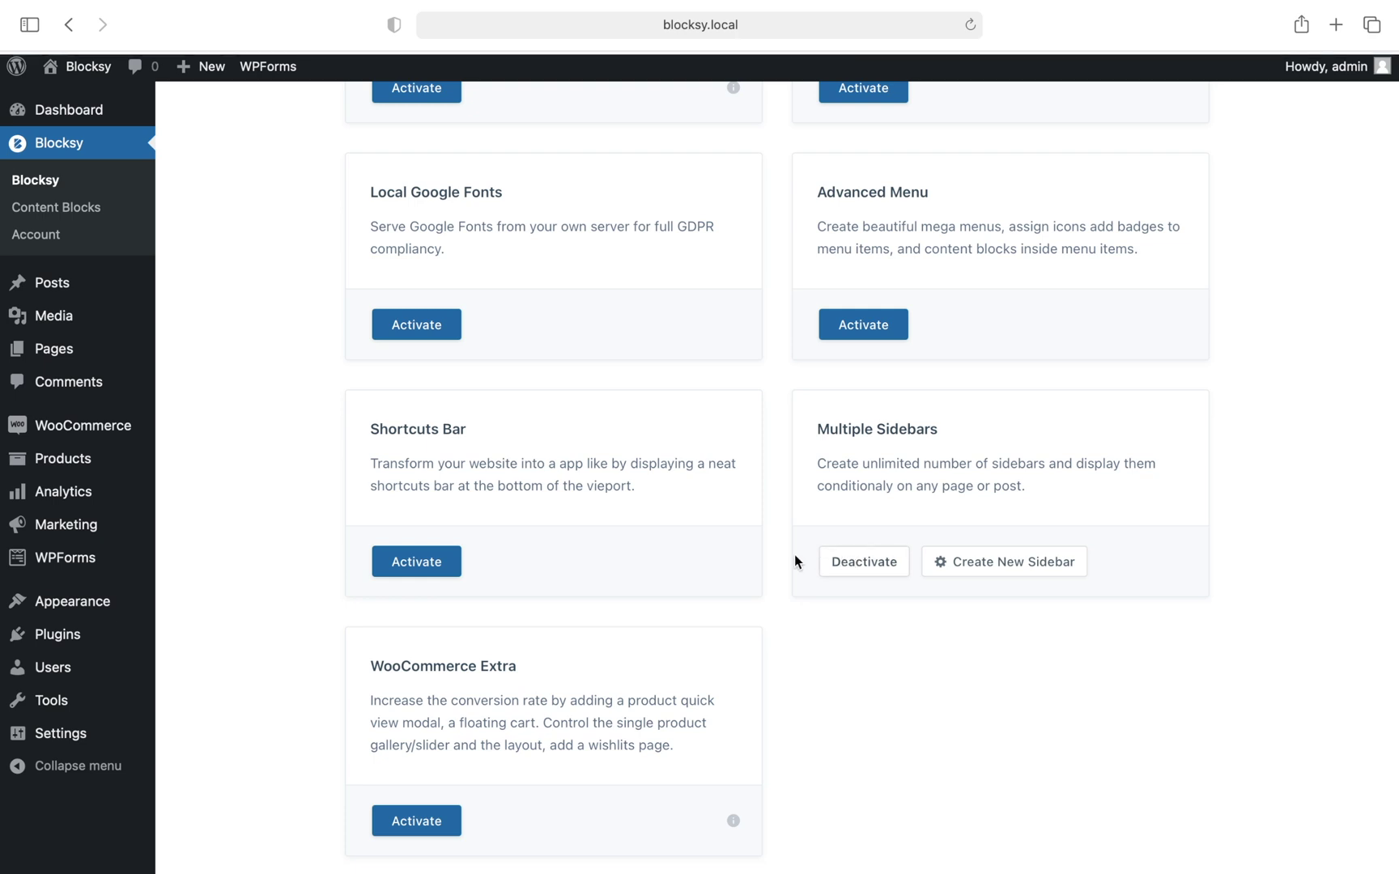
{"action": "mouse_move", "coordinate": [123, 604]}
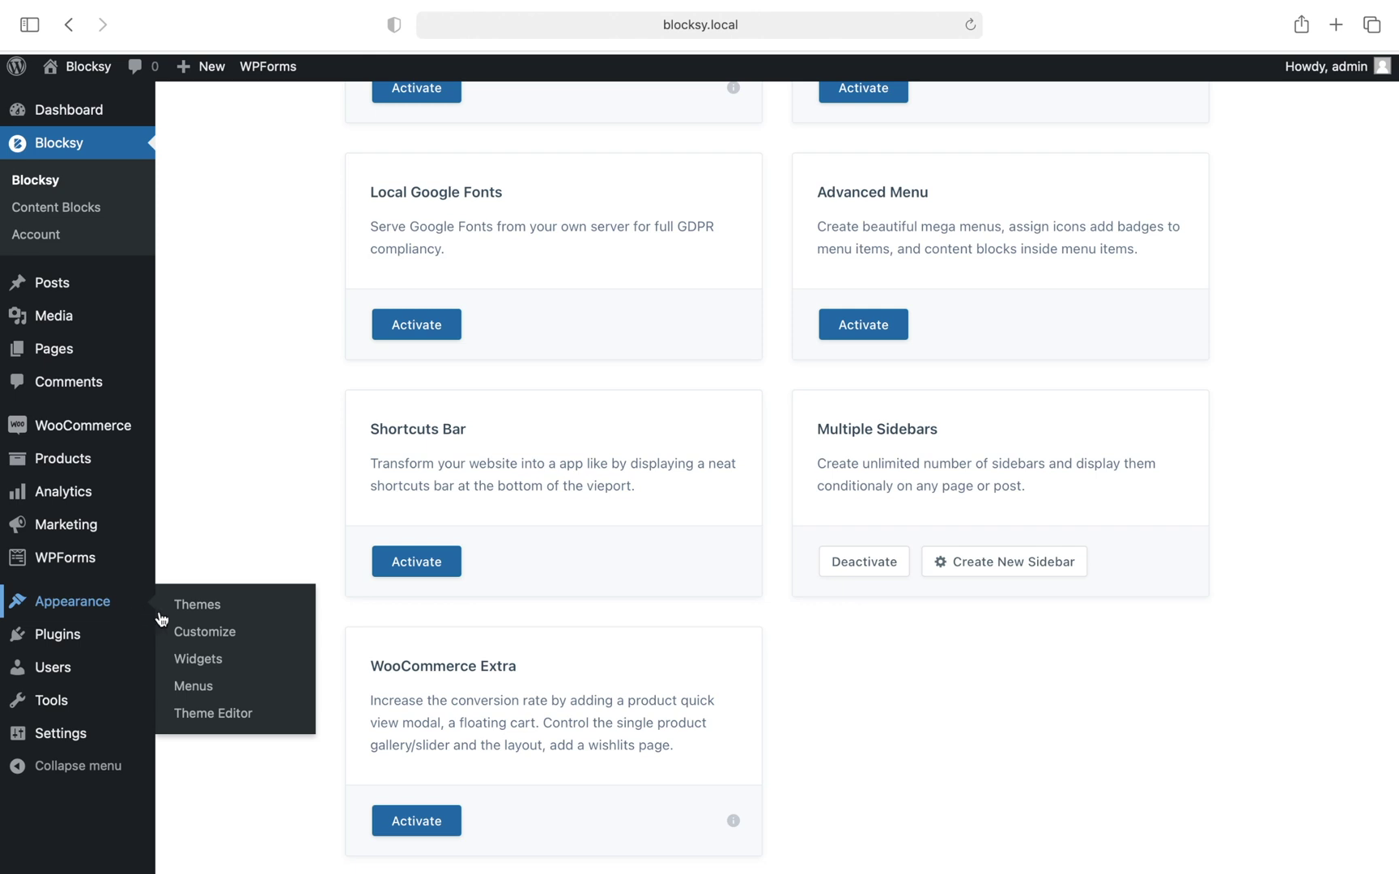
Create a sidebar named 'New Sidebar' in Widgets and add a Contact Info widget to it.
{"action": "left_click", "coordinate": [249, 665]}
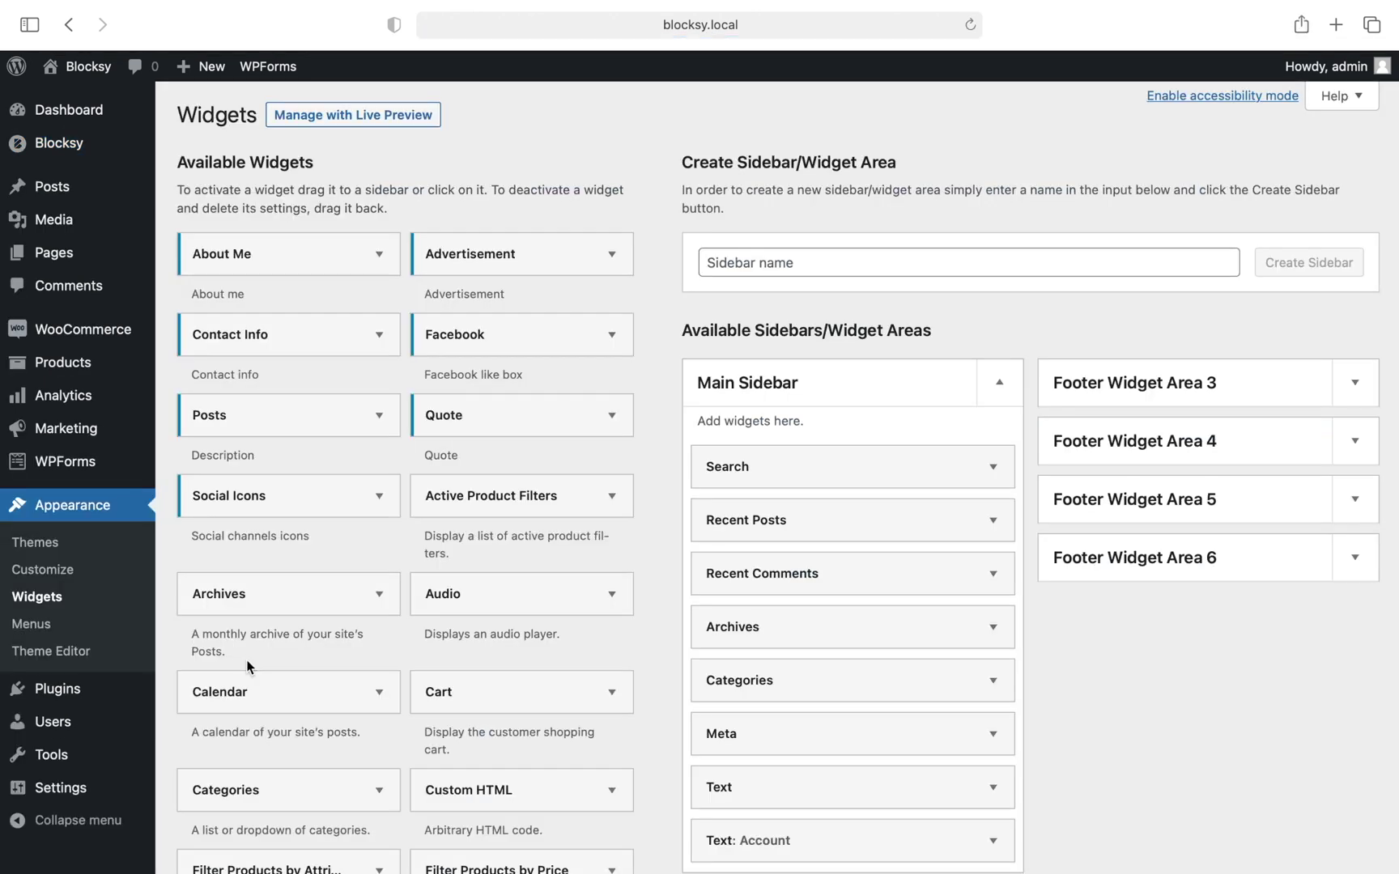
{"action": "left_click", "coordinate": [864, 262]}
{"action": "type", "text": "New Sidebar"}
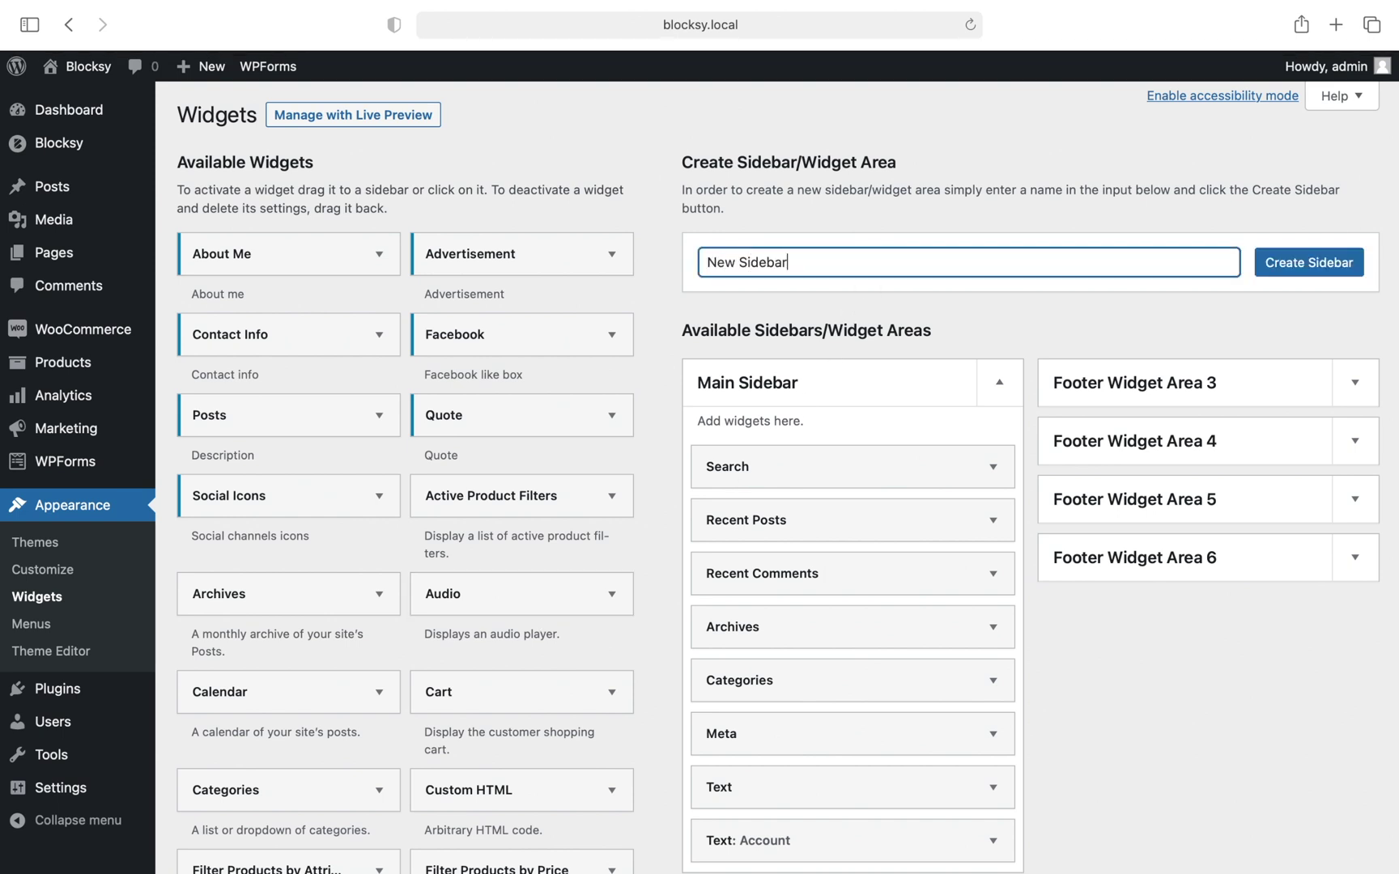
{"action": "left_click", "coordinate": [1311, 273]}
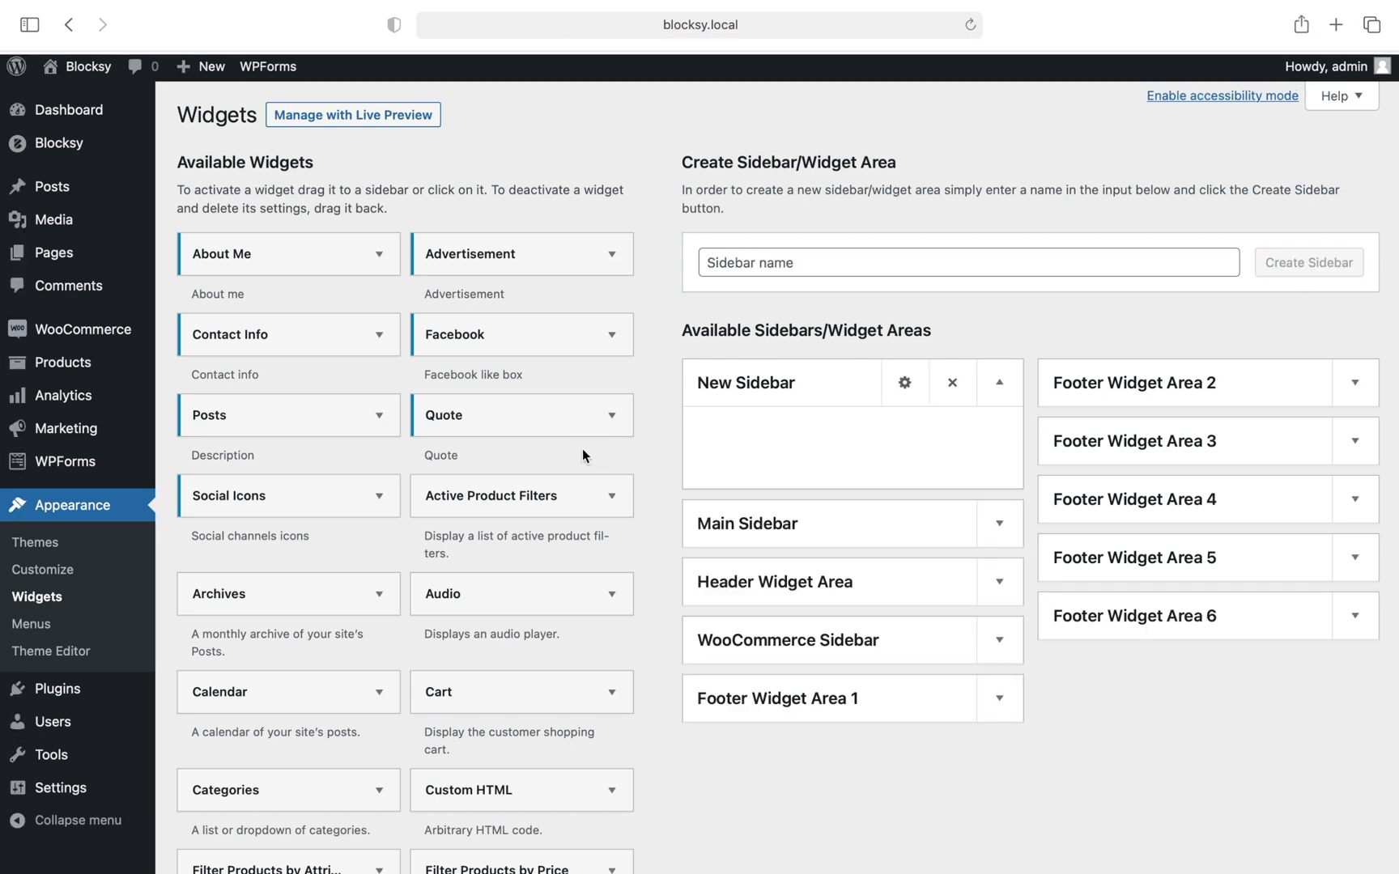
{"action": "left_click_drag", "start_coordinate": [356, 334], "coordinate": [834, 440]}
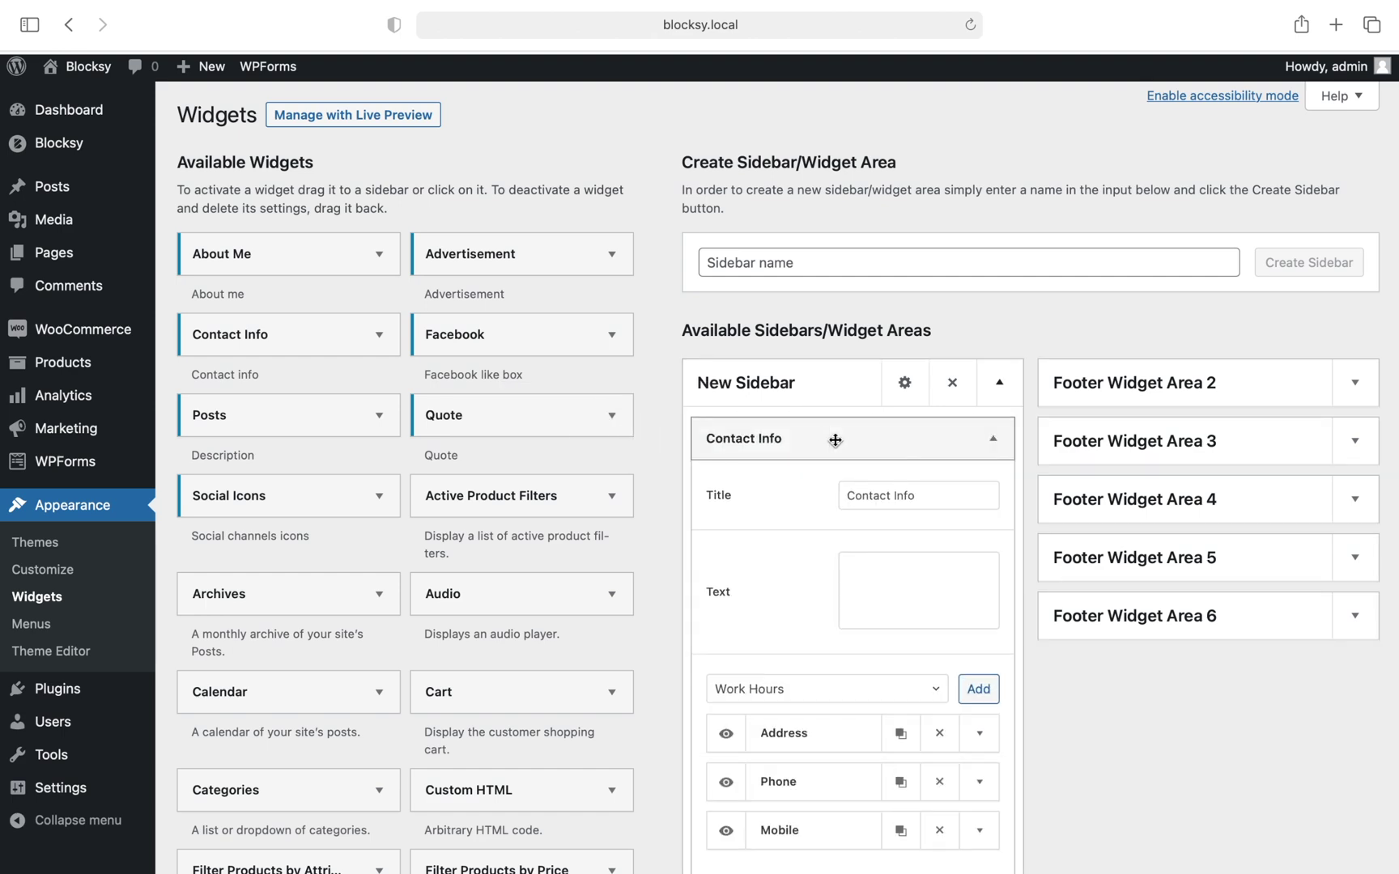
{"action": "left_click", "coordinate": [904, 382]}
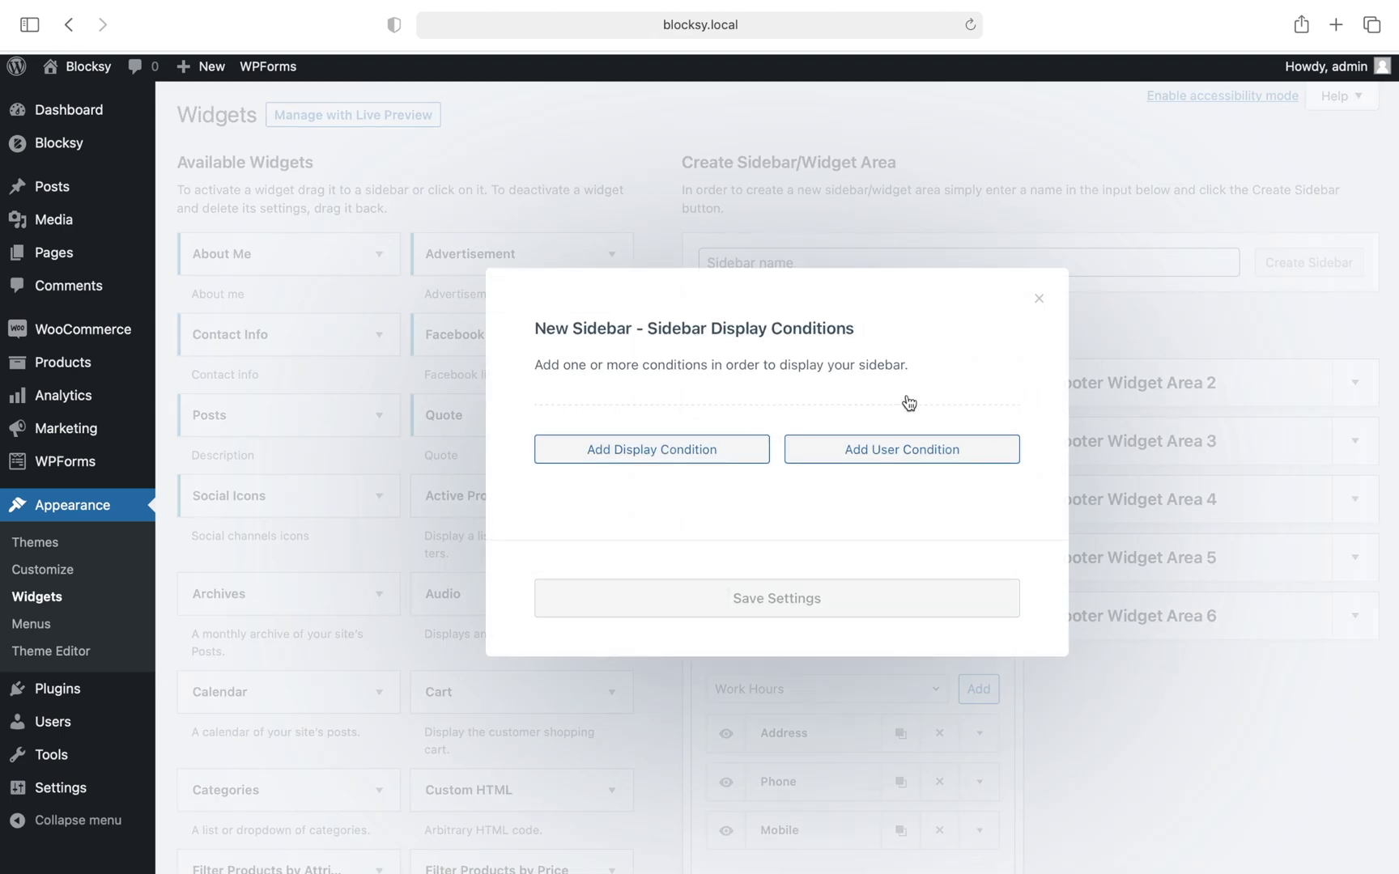
Add a Page ID display condition showing New Sidebar on the About us page.
{"action": "left_click", "coordinate": [764, 460]}
{"action": "left_click", "coordinate": [761, 450]}
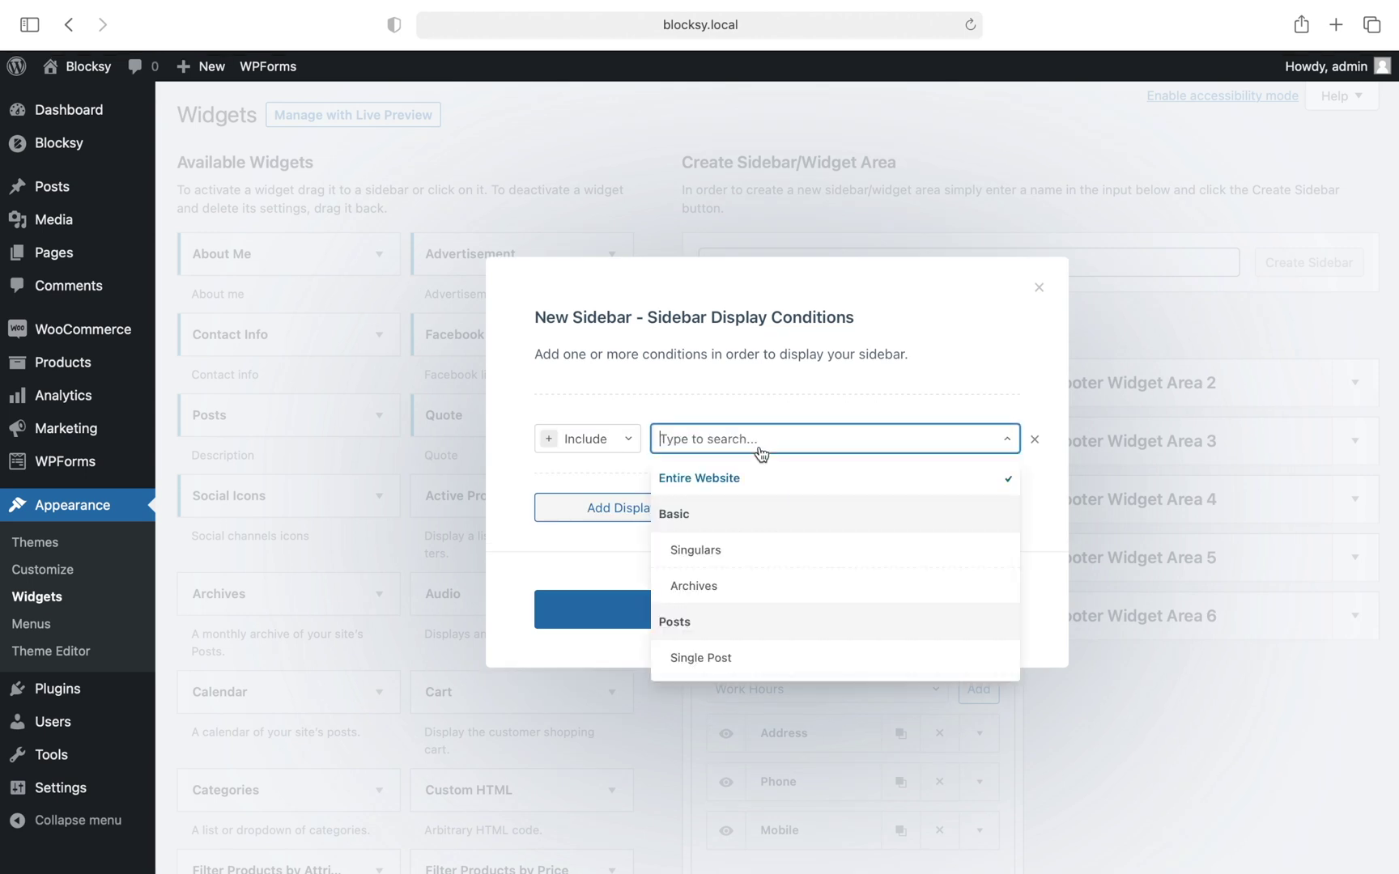
{"action": "scroll", "coordinate": [899, 578], "scroll_direction": "down", "scroll_amount": 2}
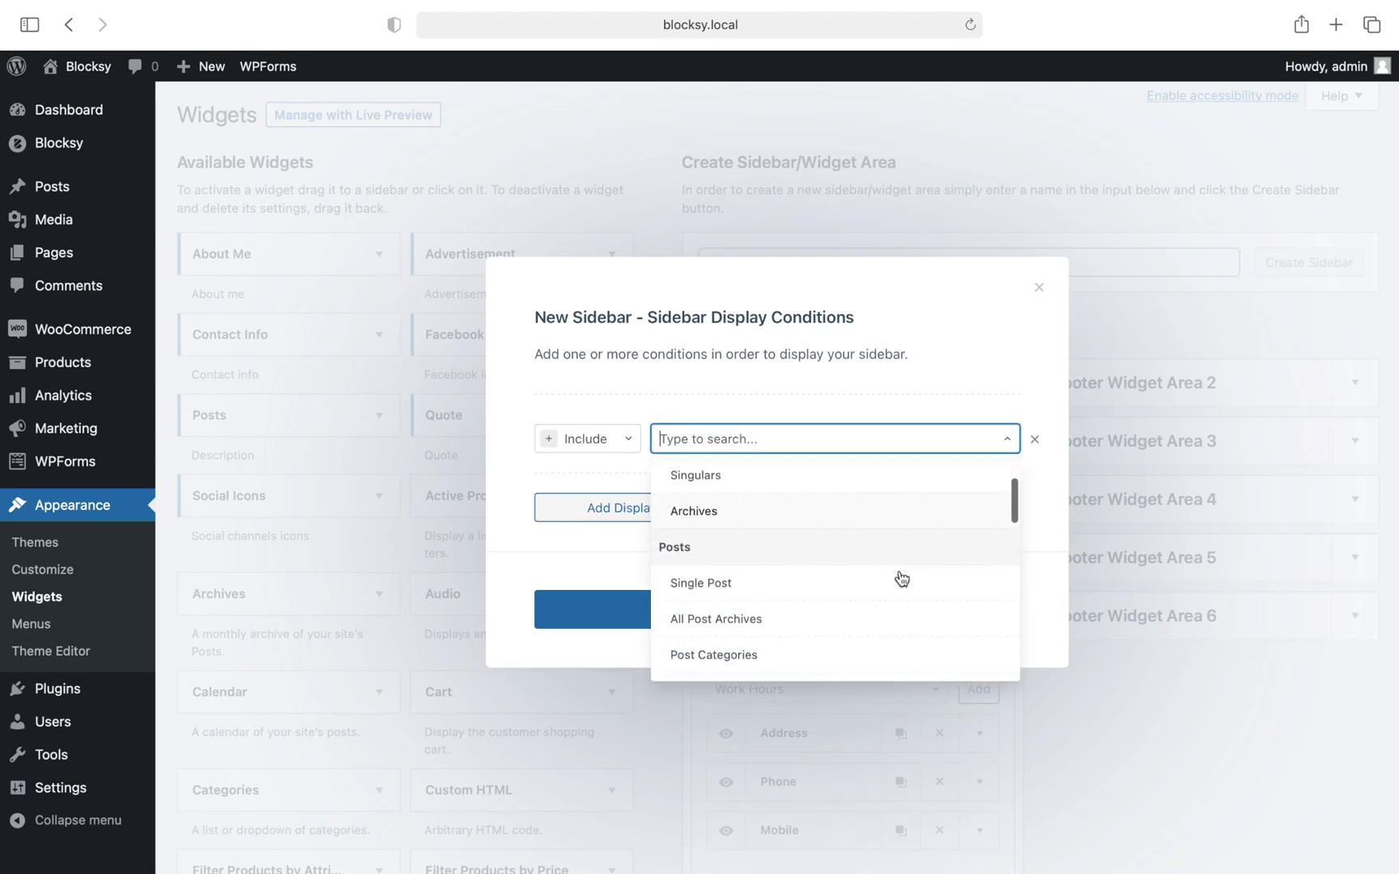
{"action": "scroll", "coordinate": [900, 578], "scroll_direction": "down", "scroll_amount": 8}
{"action": "scroll", "coordinate": [901, 578], "scroll_direction": "down", "scroll_amount": 5}
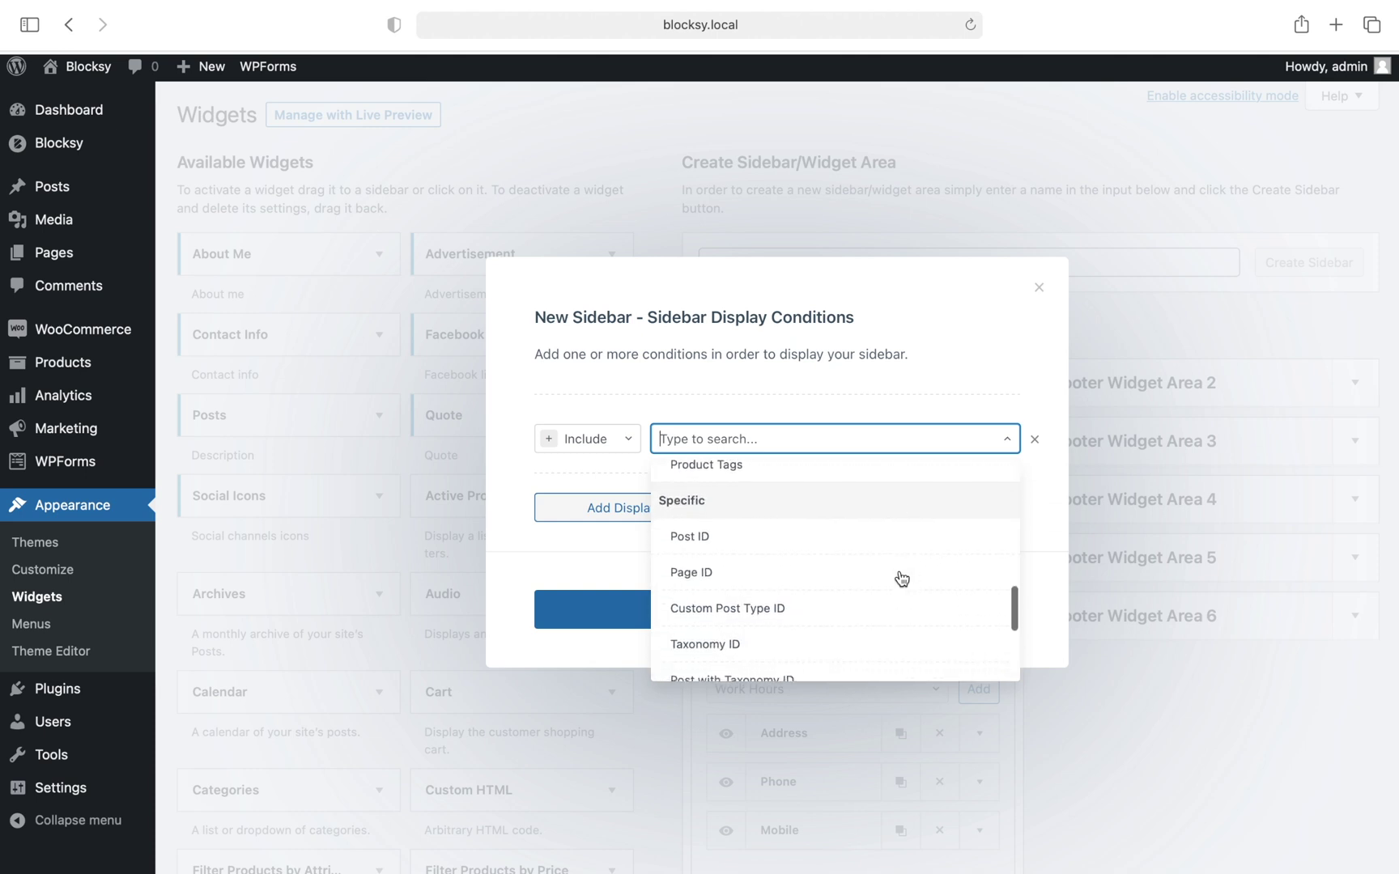
{"action": "left_click", "coordinate": [893, 565]}
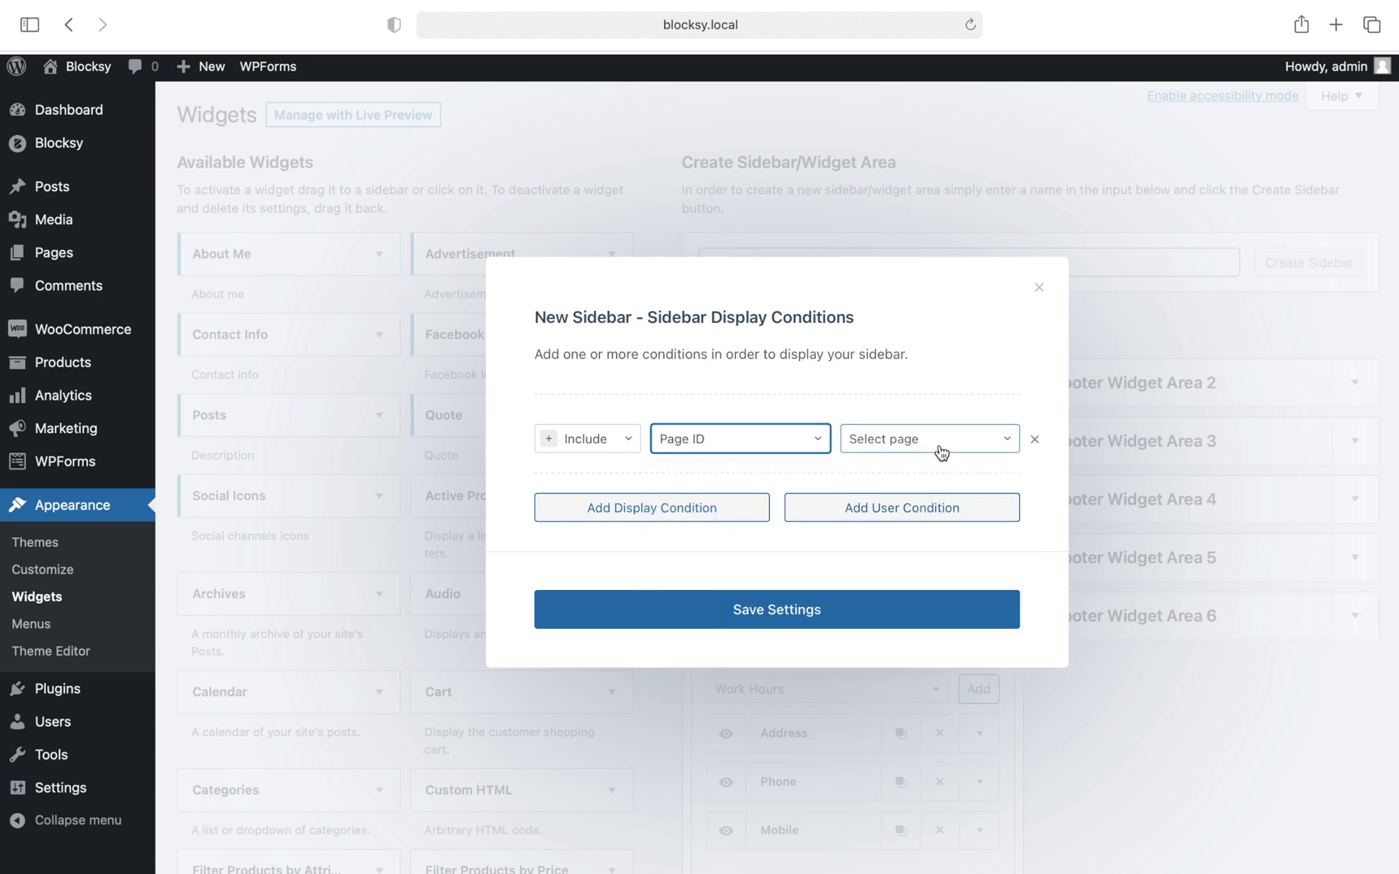
{"action": "left_click", "coordinate": [940, 445]}
{"action": "scroll", "coordinate": [972, 605], "scroll_direction": "down", "scroll_amount": 3}
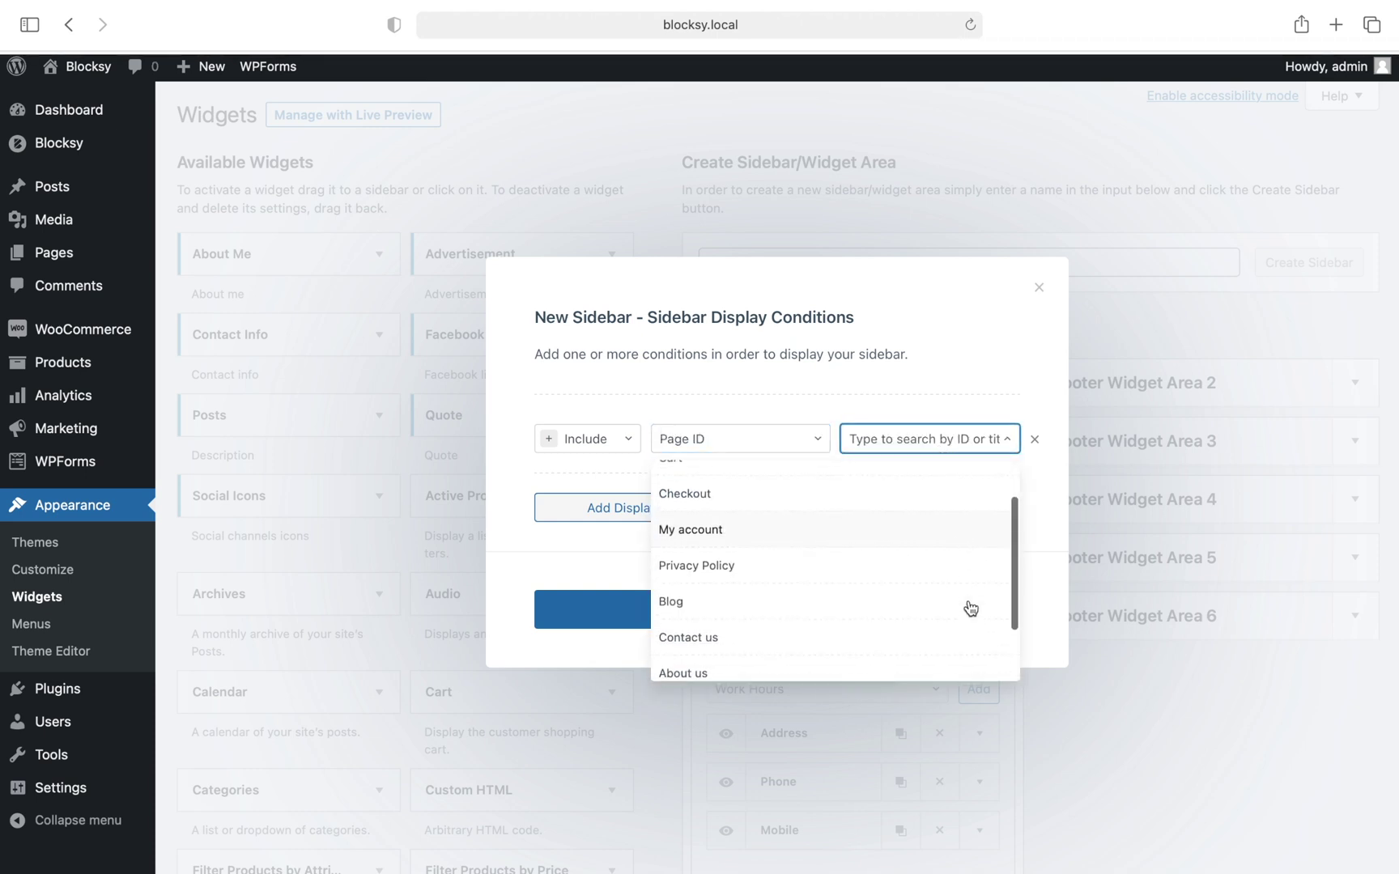
{"action": "left_click", "coordinate": [947, 623]}
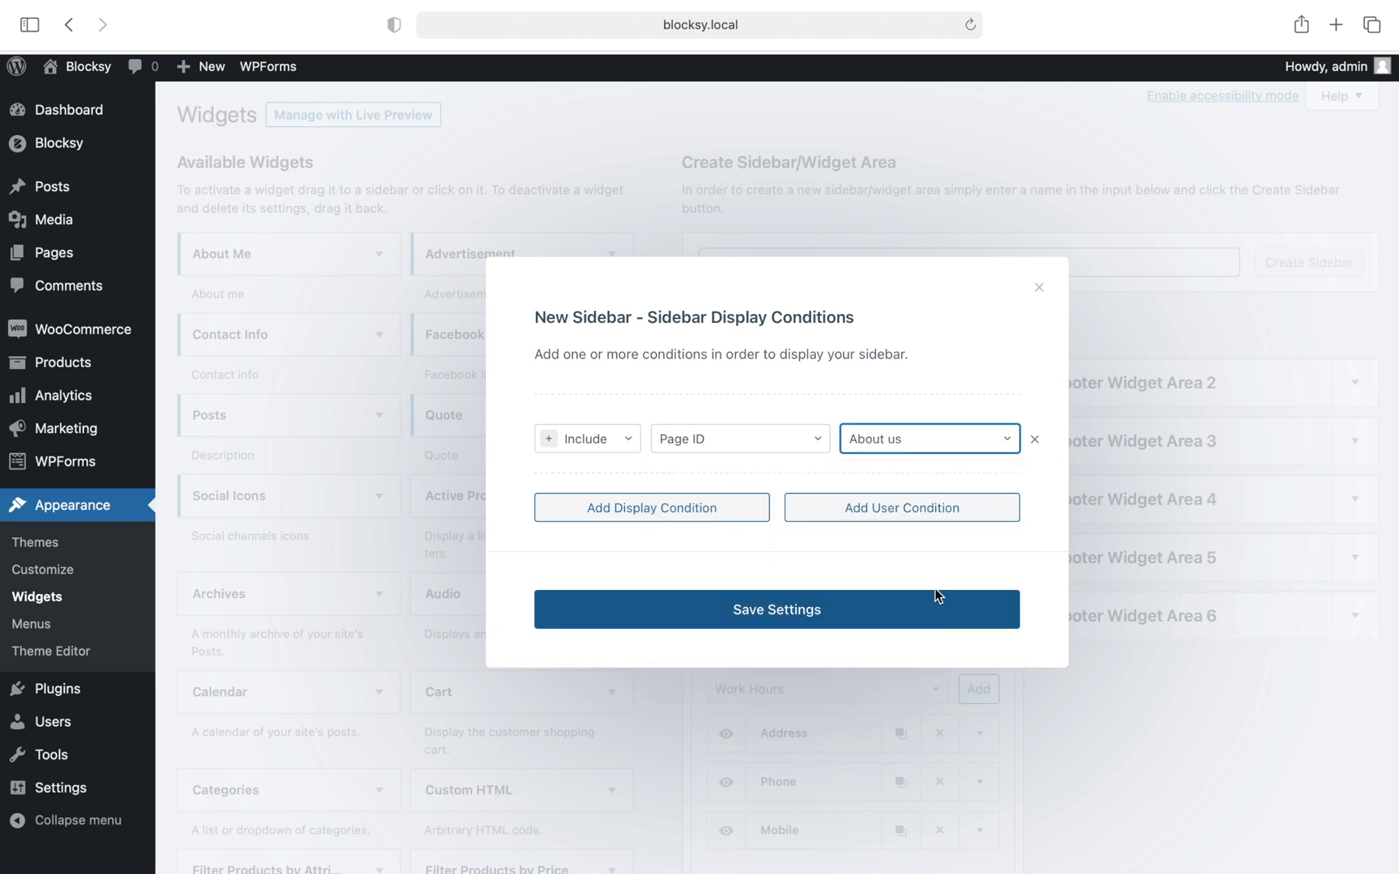
Add a second, user-based condition row and leave its rule unset.
{"action": "left_click", "coordinate": [889, 510]}
{"action": "left_click", "coordinate": [889, 484]}
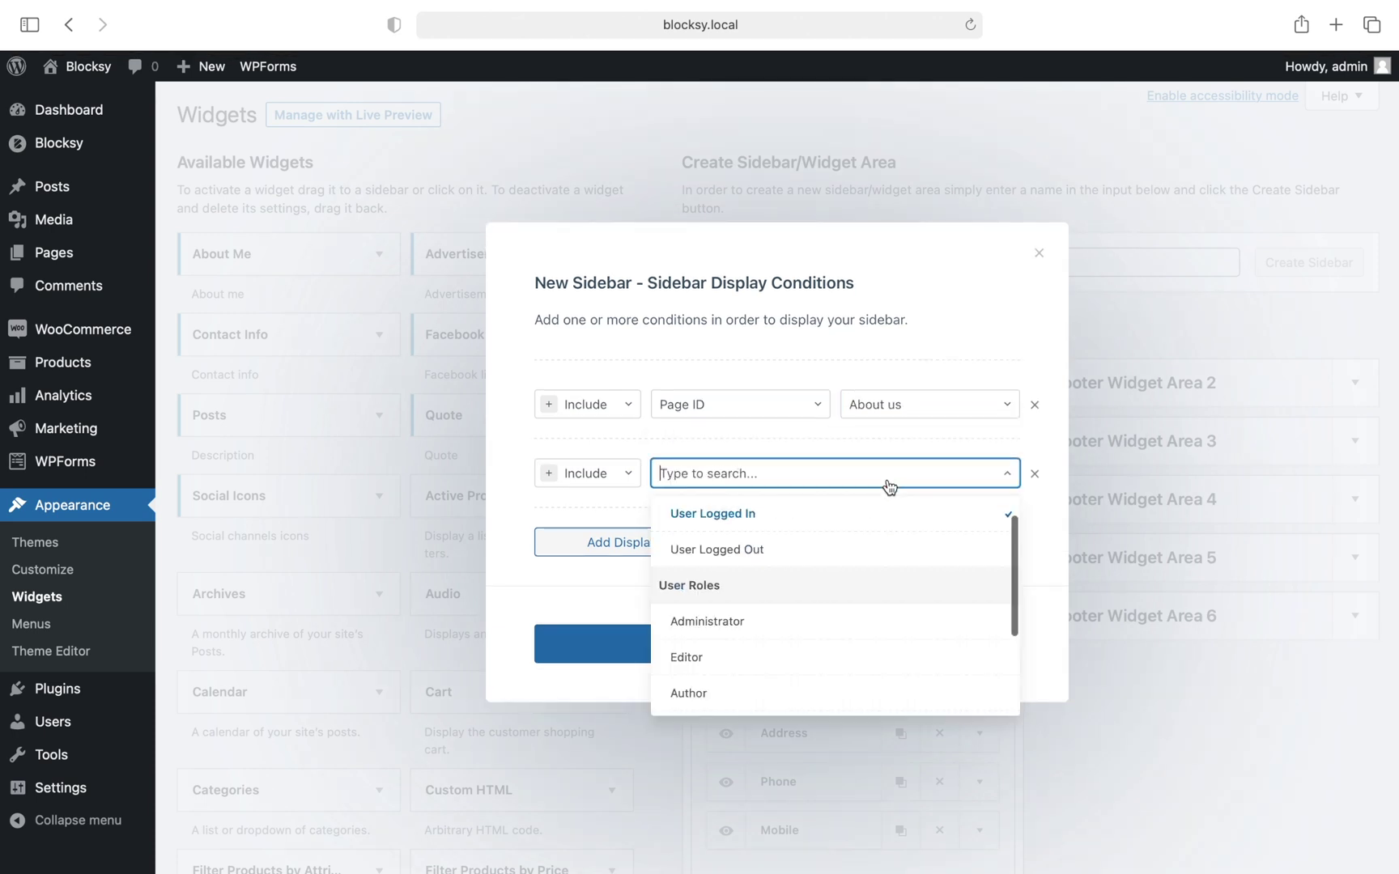
{"action": "scroll", "coordinate": [918, 545], "scroll_direction": "down", "scroll_amount": 2}
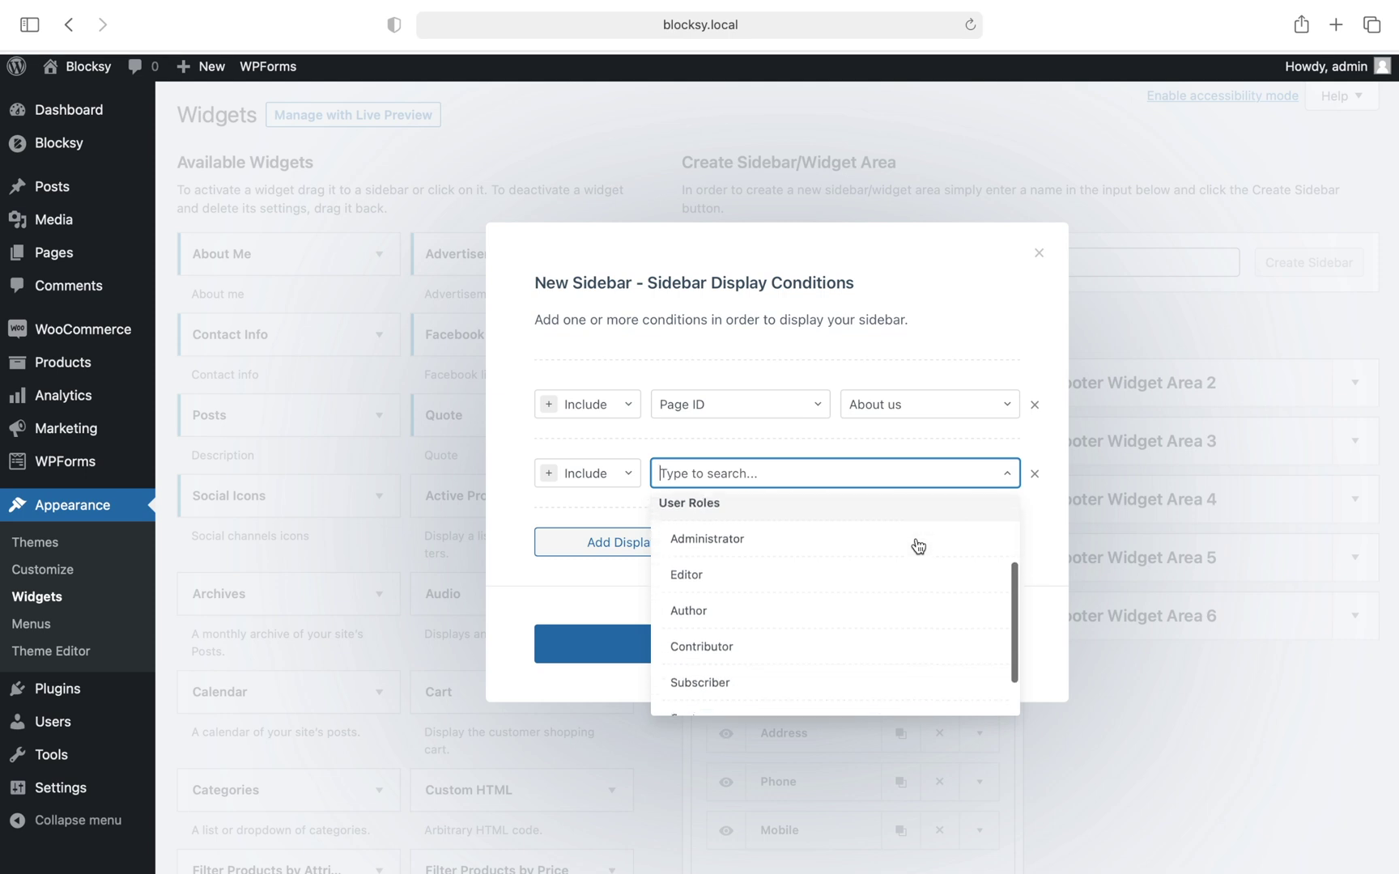
{"action": "scroll", "coordinate": [918, 545], "scroll_direction": "down", "scroll_amount": 2}
{"action": "scroll", "coordinate": [918, 545], "scroll_direction": "up", "scroll_amount": 1}
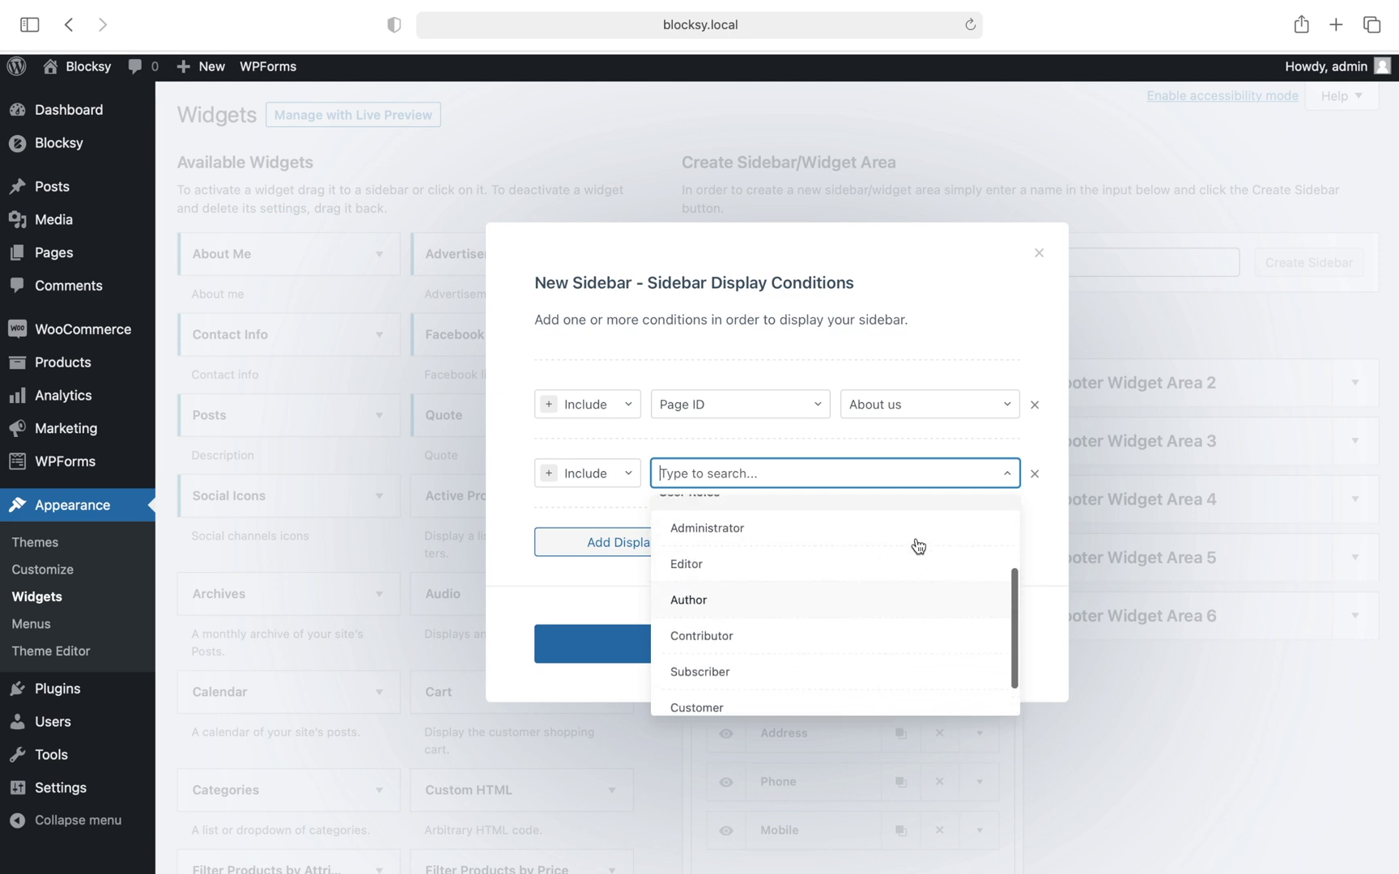
{"action": "scroll", "coordinate": [918, 545], "scroll_direction": "up", "scroll_amount": 3}
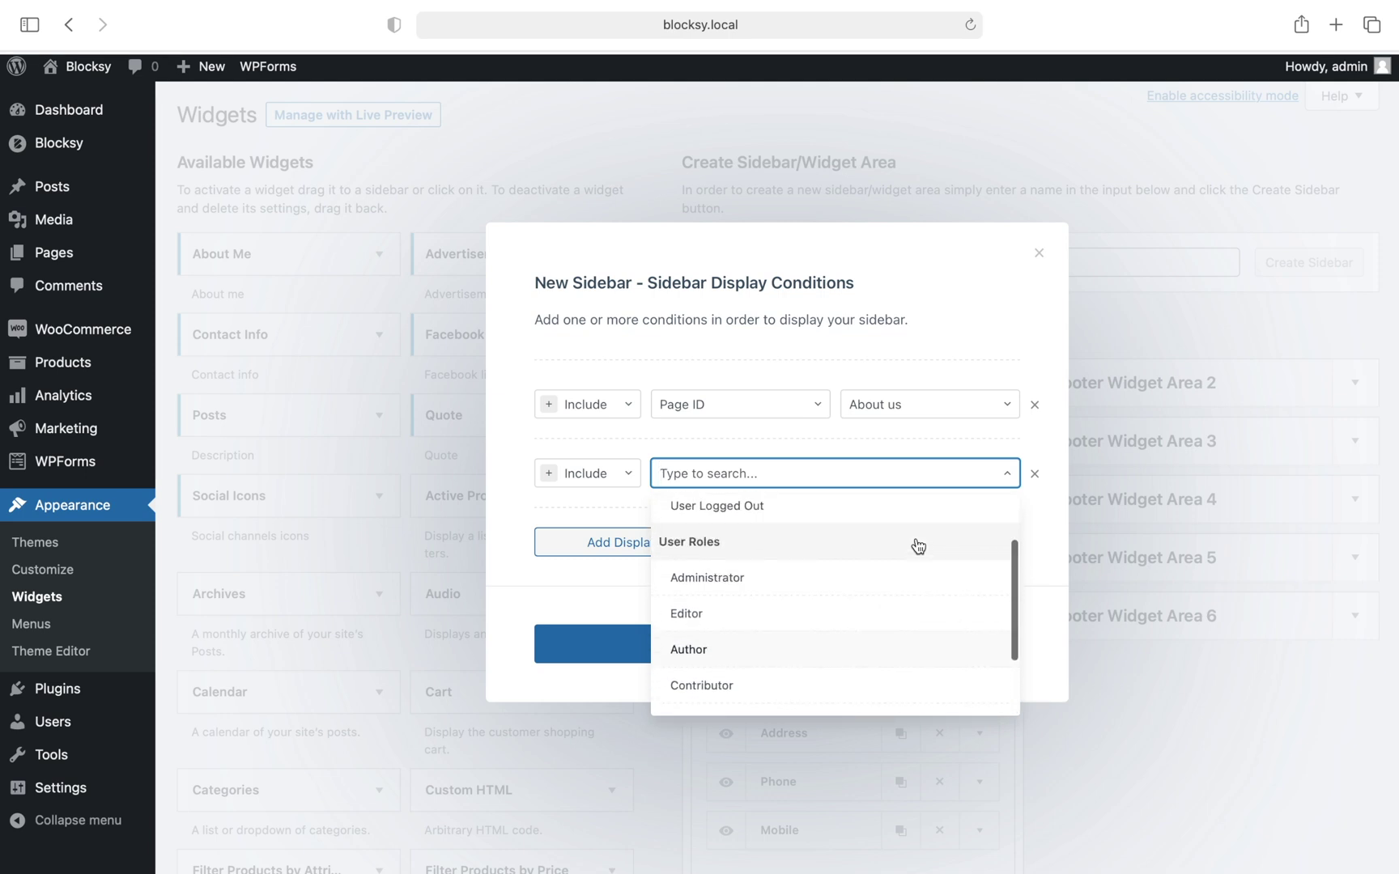
{"action": "left_click", "coordinate": [942, 484]}
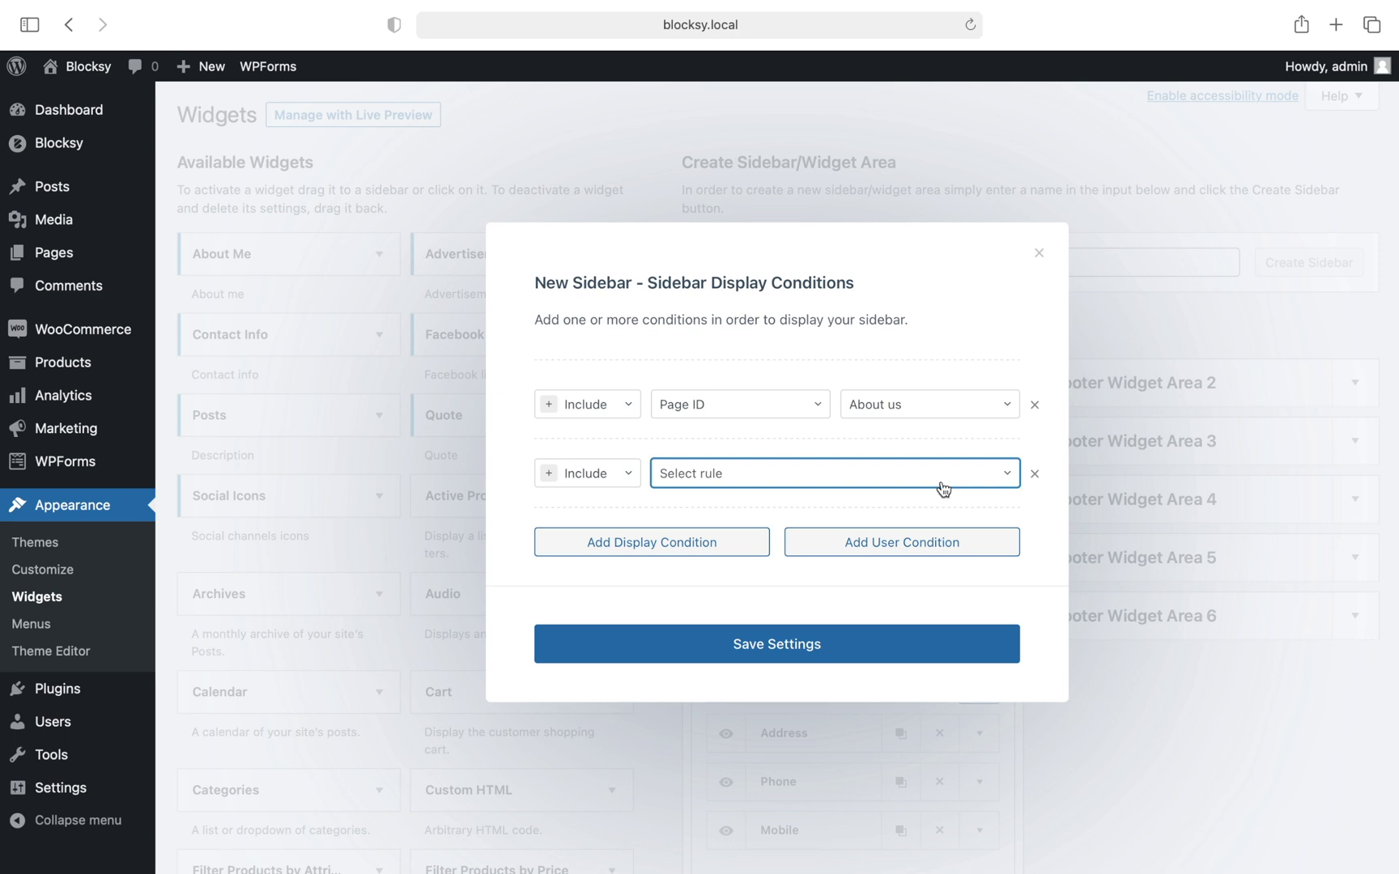
Save New Sidebar's About us display conditions with Save Settings.
{"action": "left_click", "coordinate": [916, 644]}
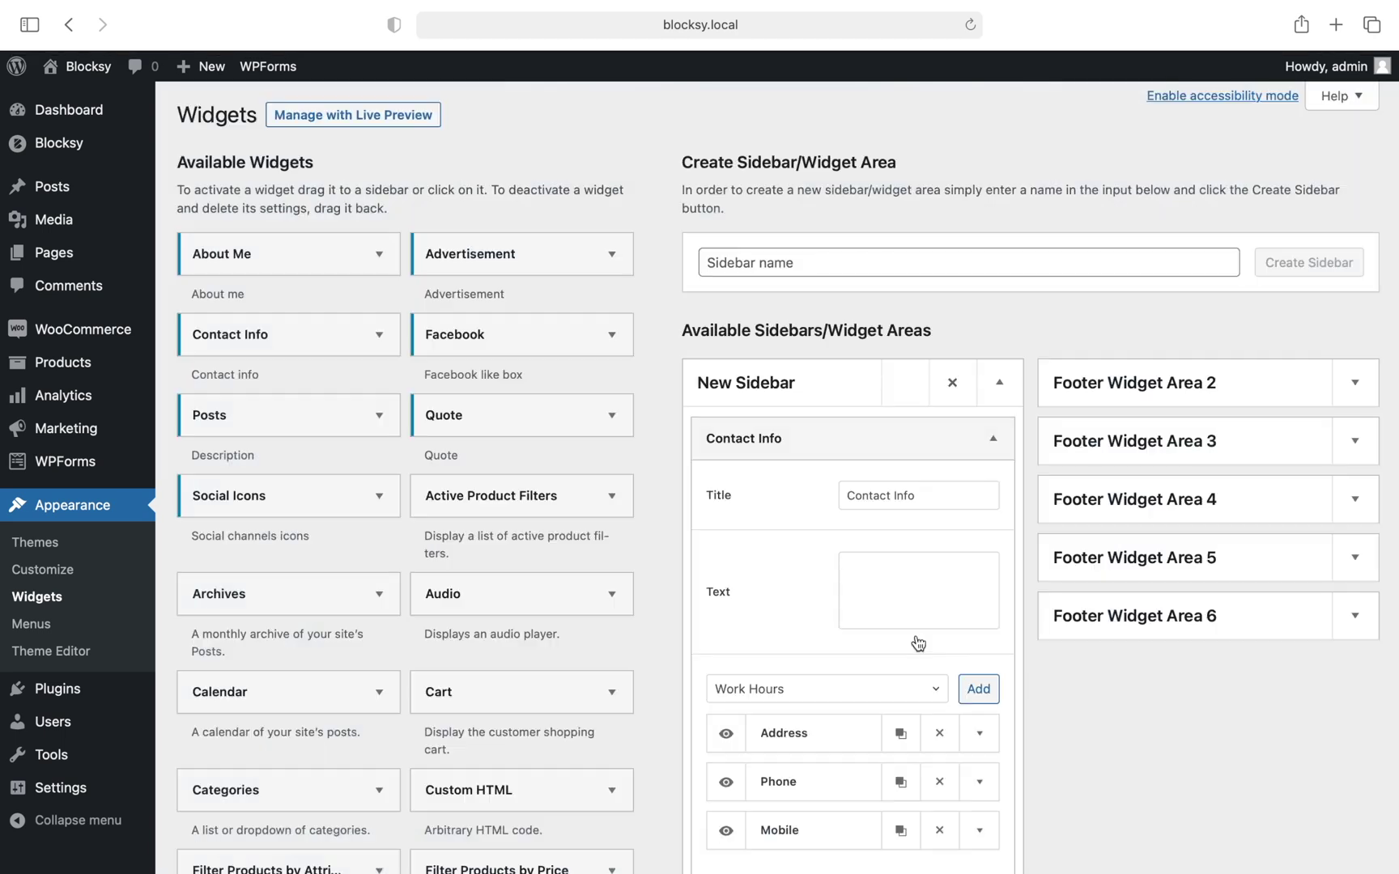